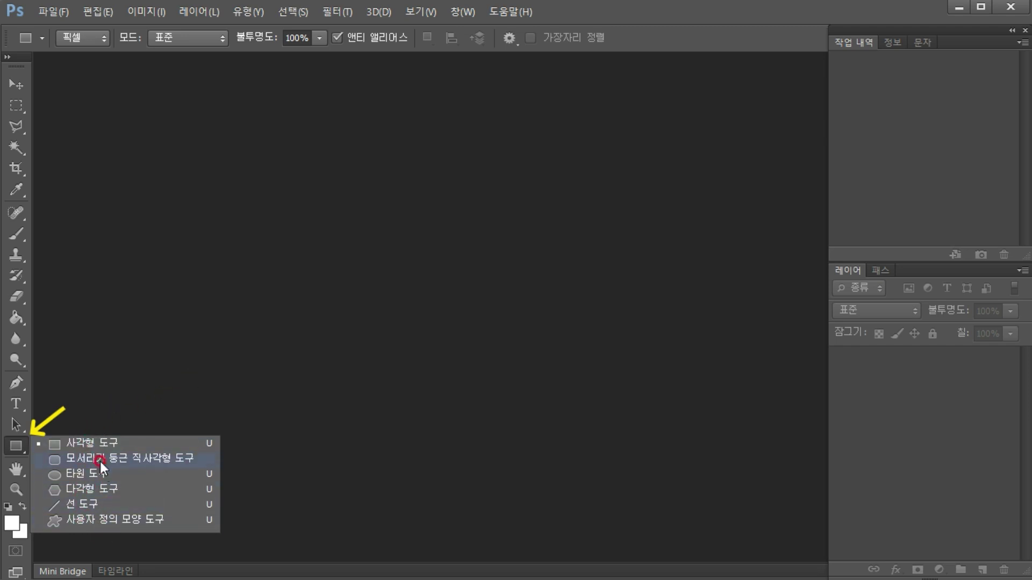
click(116, 394)
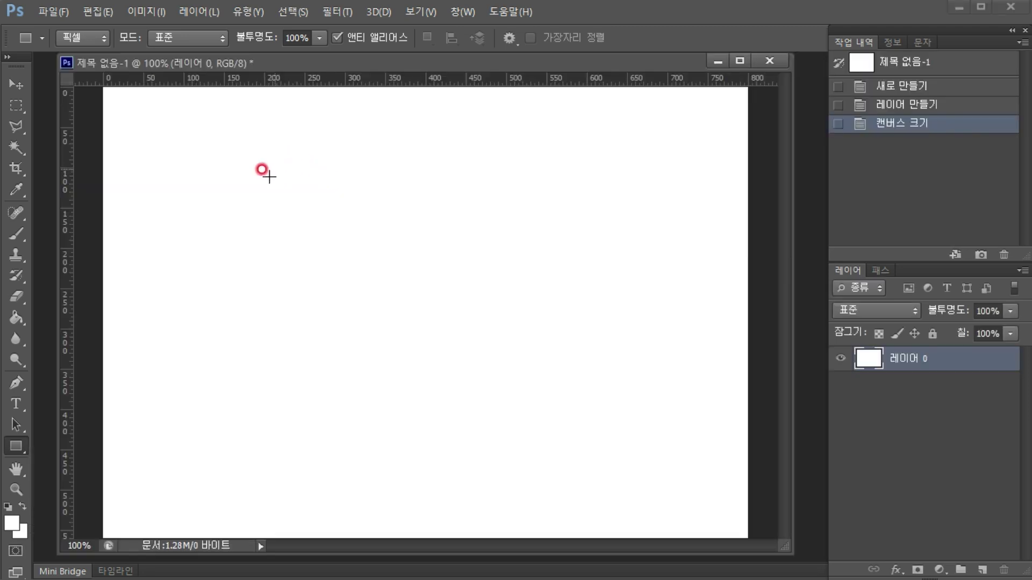
click(19, 442)
right_click(19, 443)
click(12, 431)
mouse_move(36, 10)
mouse_down()
mouse_move(83, 46)
mouse_move(114, 51)
mouse_up()
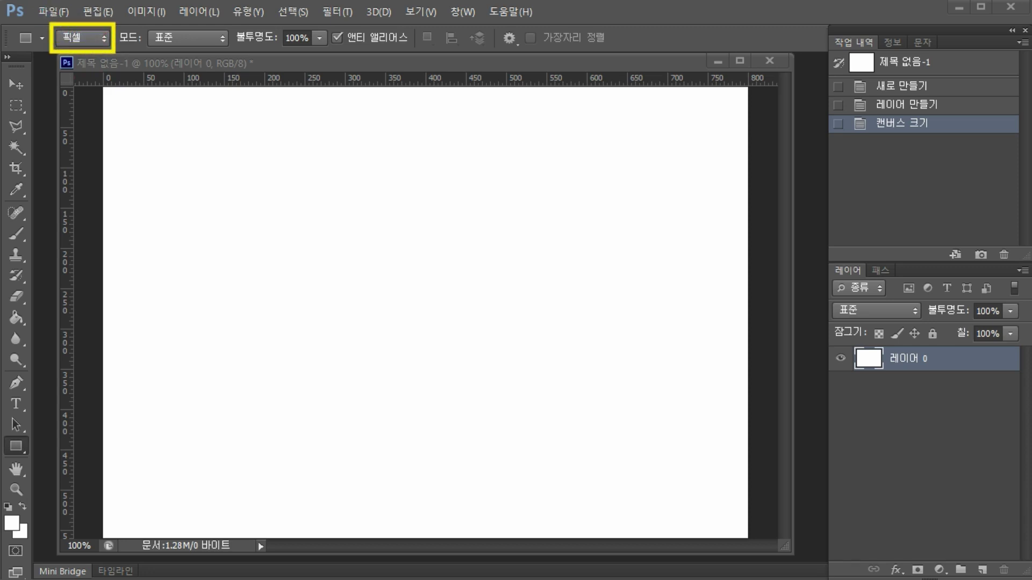
click(99, 39)
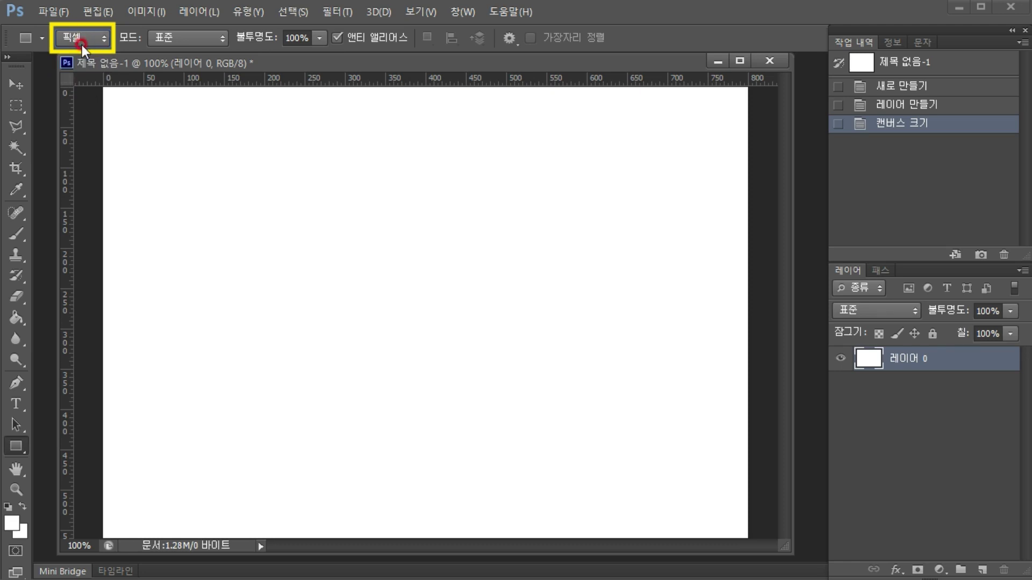
Step: On a new layer, draw a pinkish-red pixel rectangle about 155 × 65 px in the canvas's upper left with the Rectangle tool
right_click(16, 446)
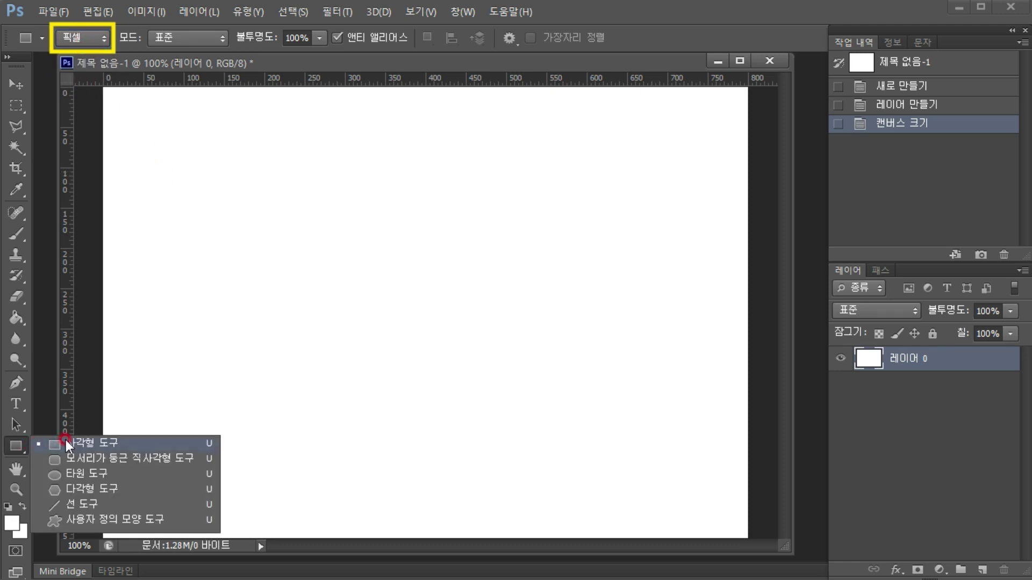
click(65, 441)
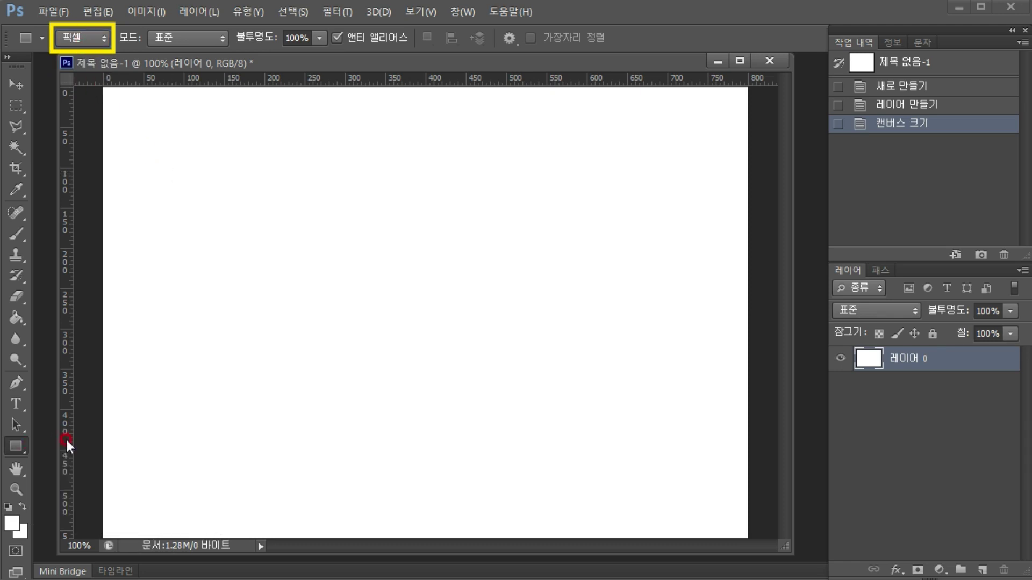
click(980, 568)
click(11, 522)
mouse_move(714, 276)
mouse_down()
mouse_move(841, 262)
mouse_move(879, 225)
mouse_up()
key(Return)
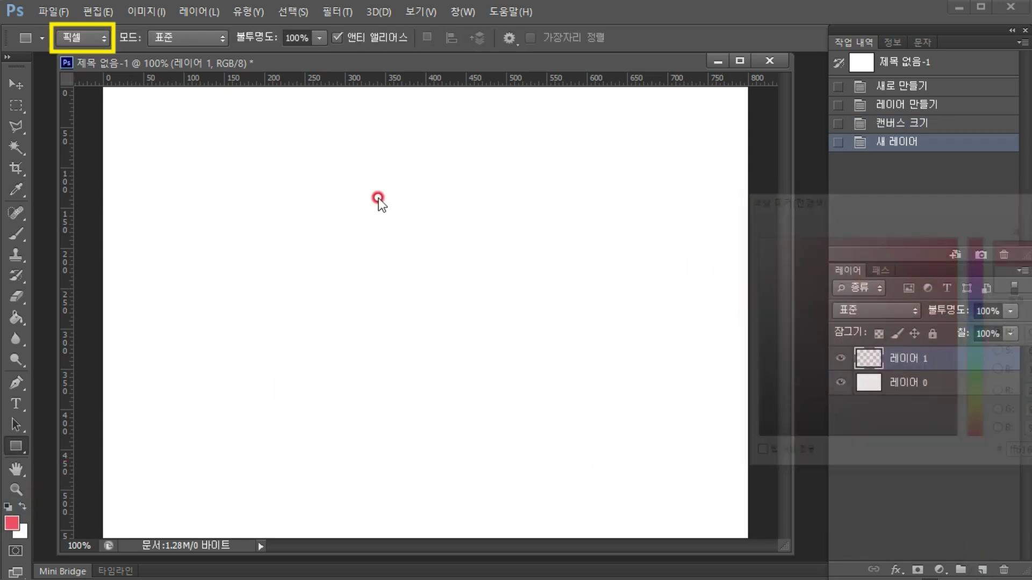
drag(222, 137, 345, 189)
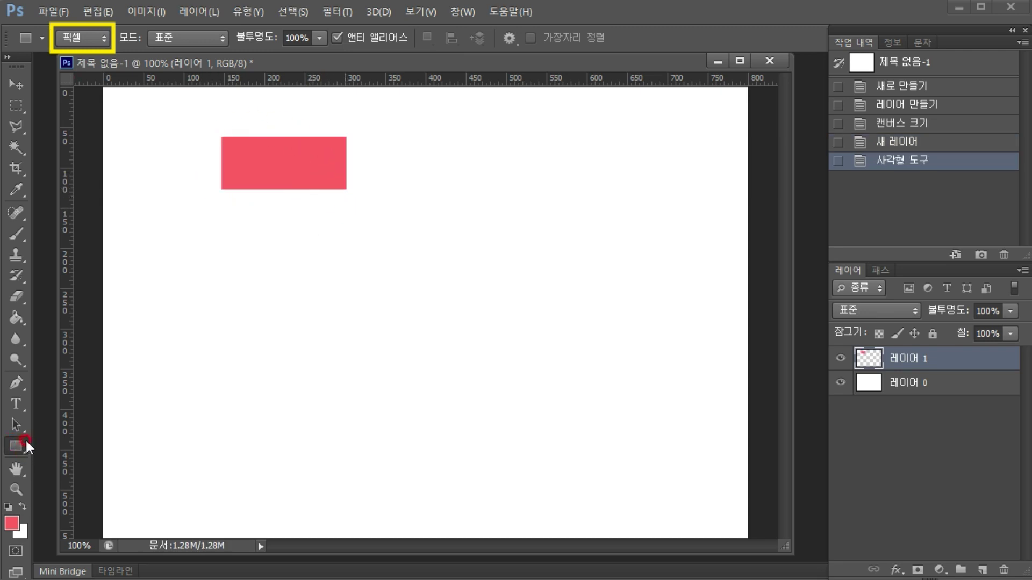
Step: Switch to the Rectangular Marquee tool and add a new layer named 사각형윤곽도구
click(15, 105)
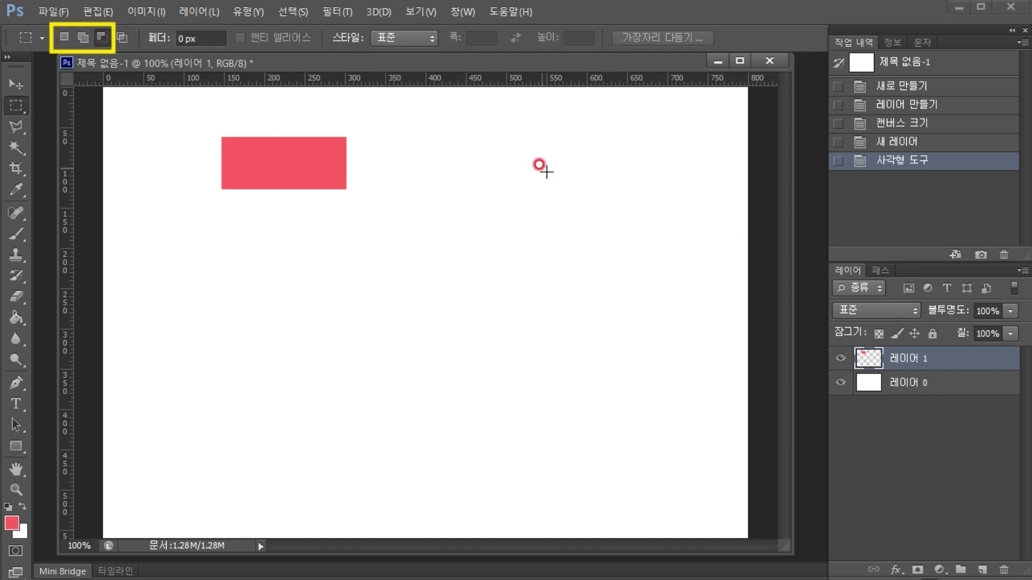
key(ctrl+shift+alt+n)
double_click(908, 359)
text(사각형윤곽도구)
key(Return)
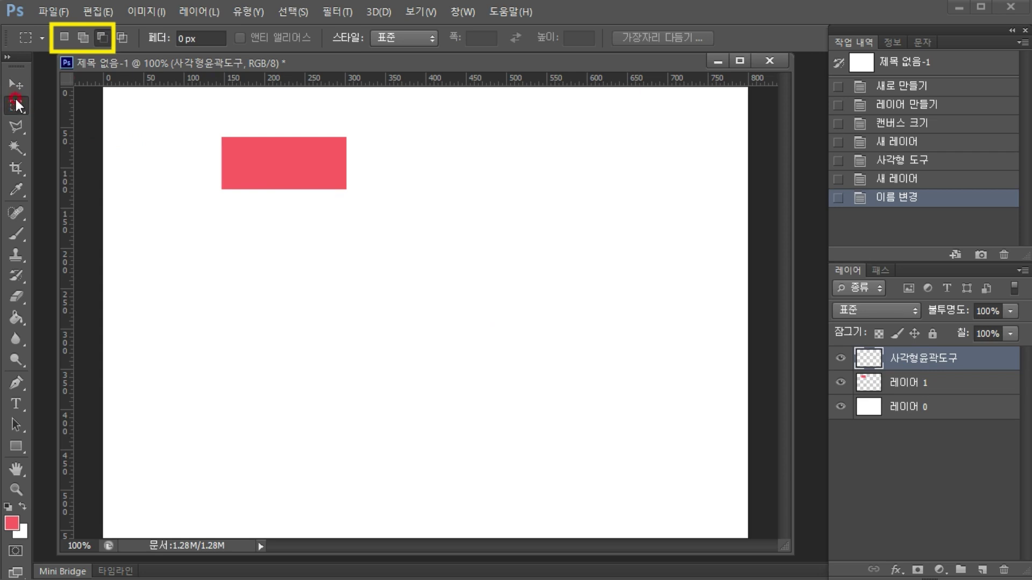
Step: Select a rectangular area about 185 × 60 px in the canvas's upper right, fill it with the foreground colour, and deselect
drag(437, 135, 587, 185)
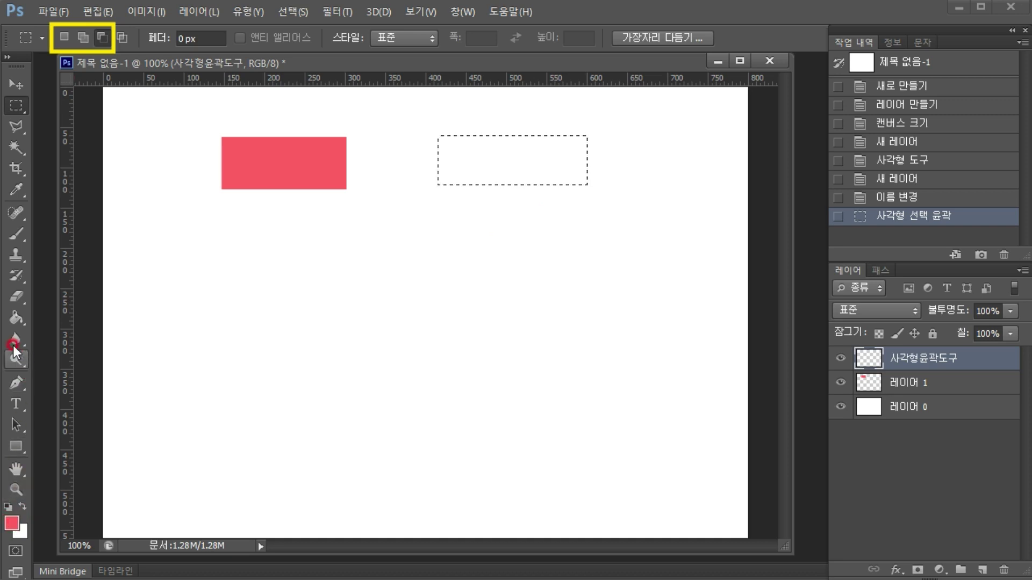
click(16, 317)
click(490, 161)
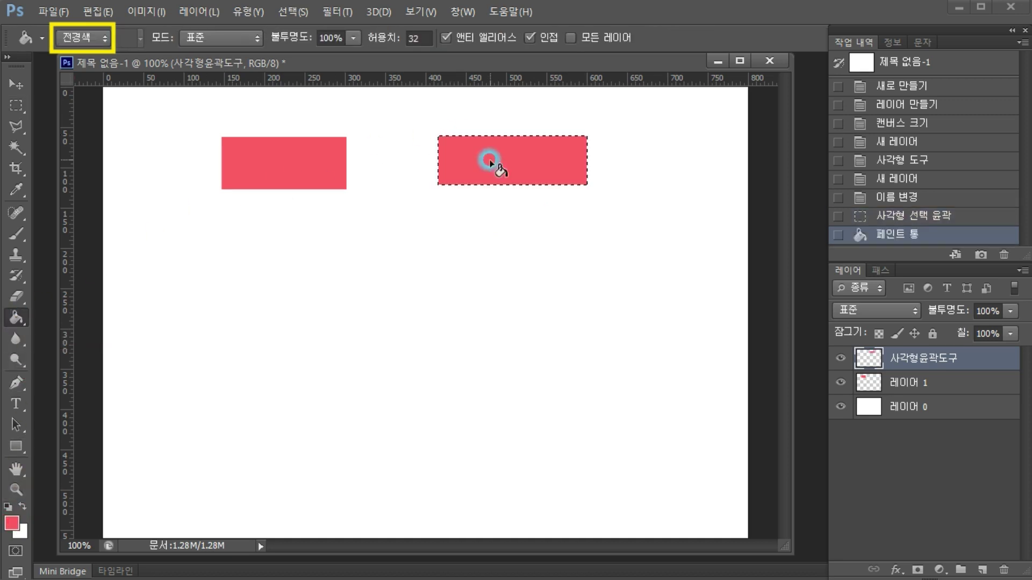
key(ctrl+d)
key(ctrl+z)
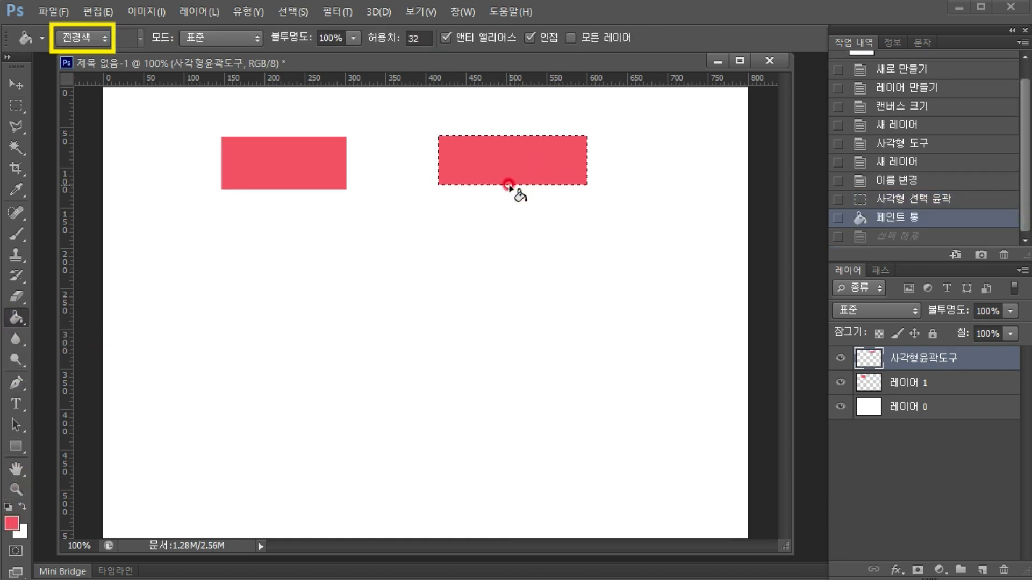
key(ctrl+d)
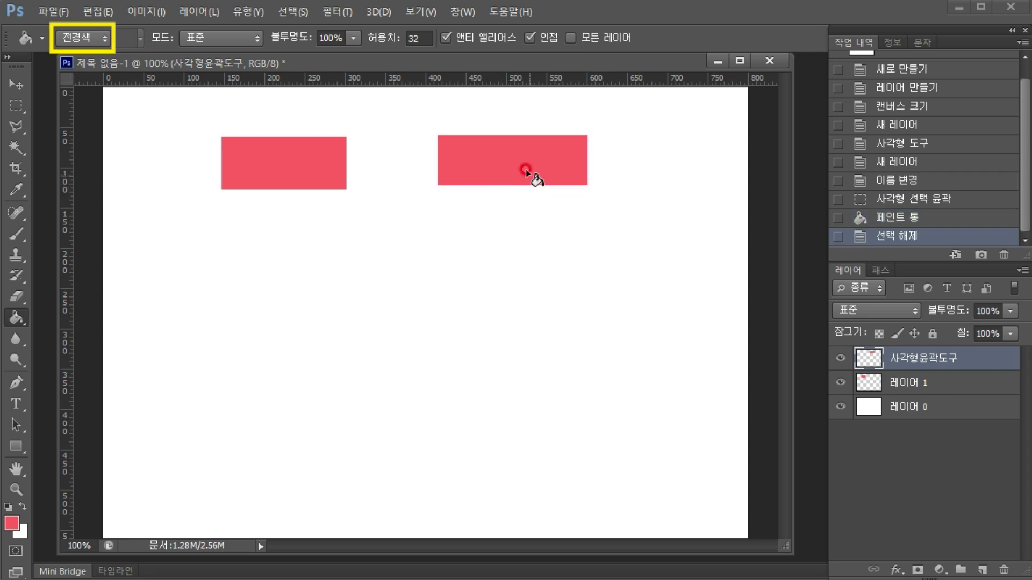
click(16, 105)
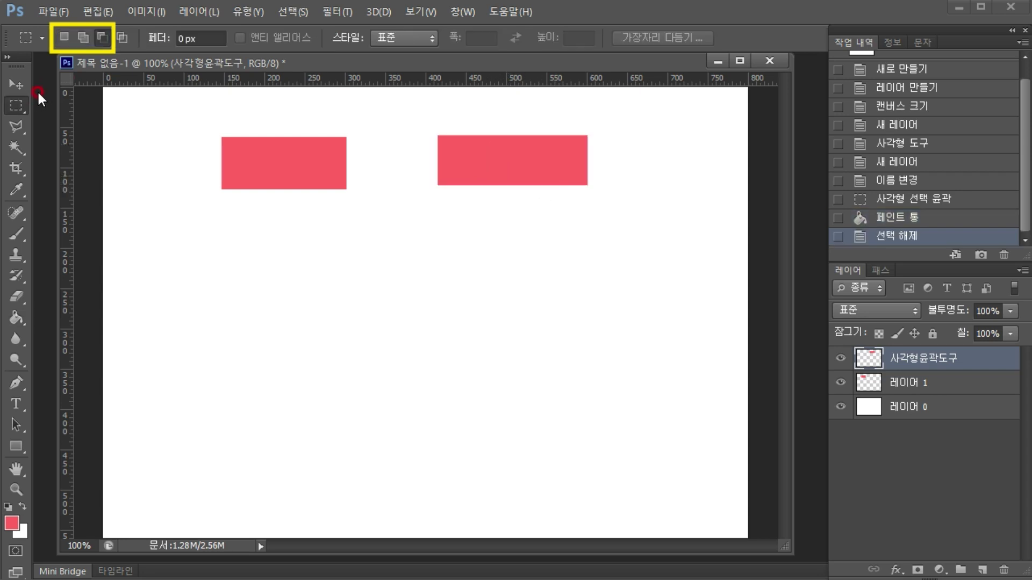
click(21, 102)
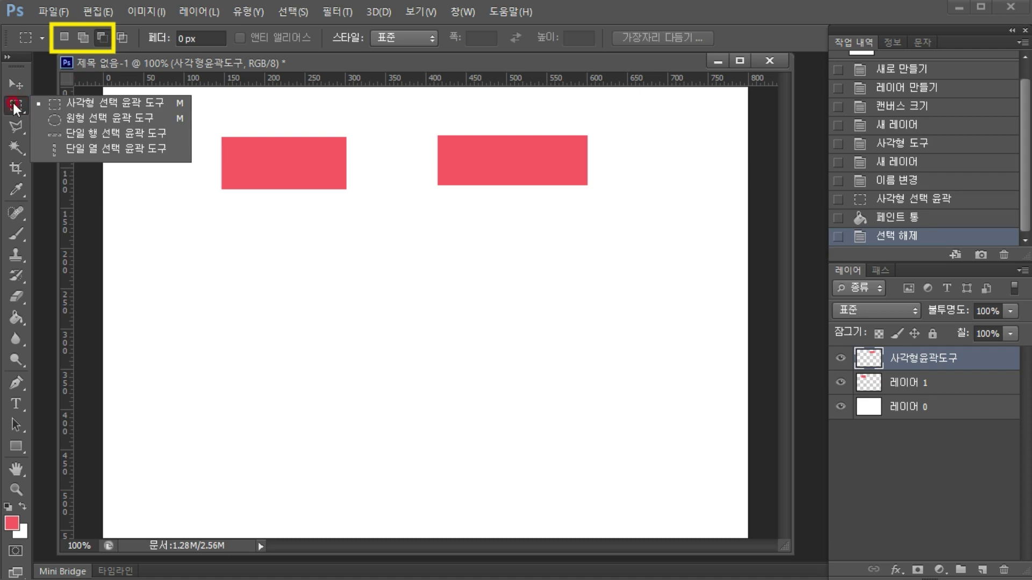
Step: On another new layer, draw a square about 97 px wide below the first rectangle with the Rectangle tool
click(15, 446)
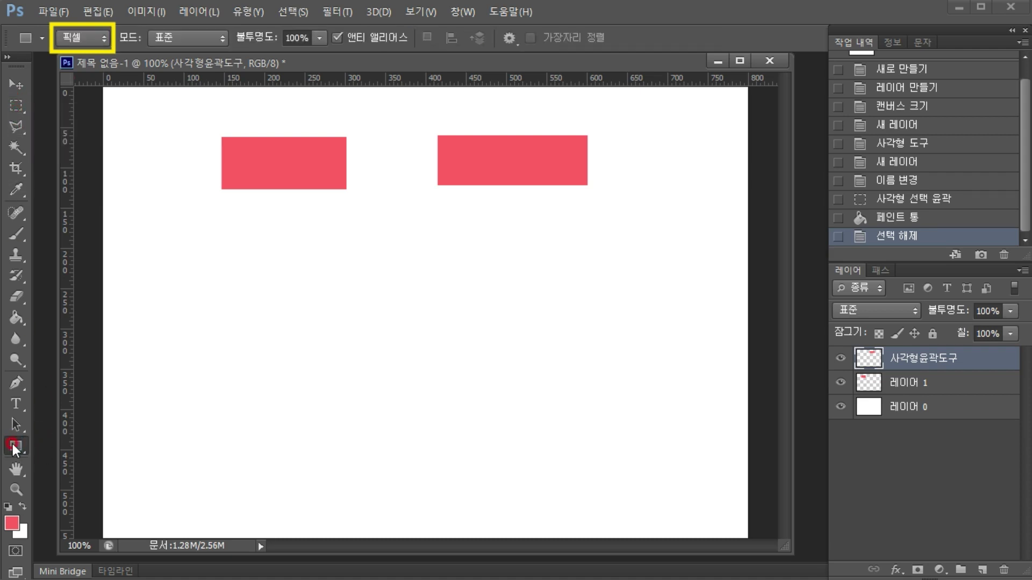
right_click(28, 443)
click(981, 569)
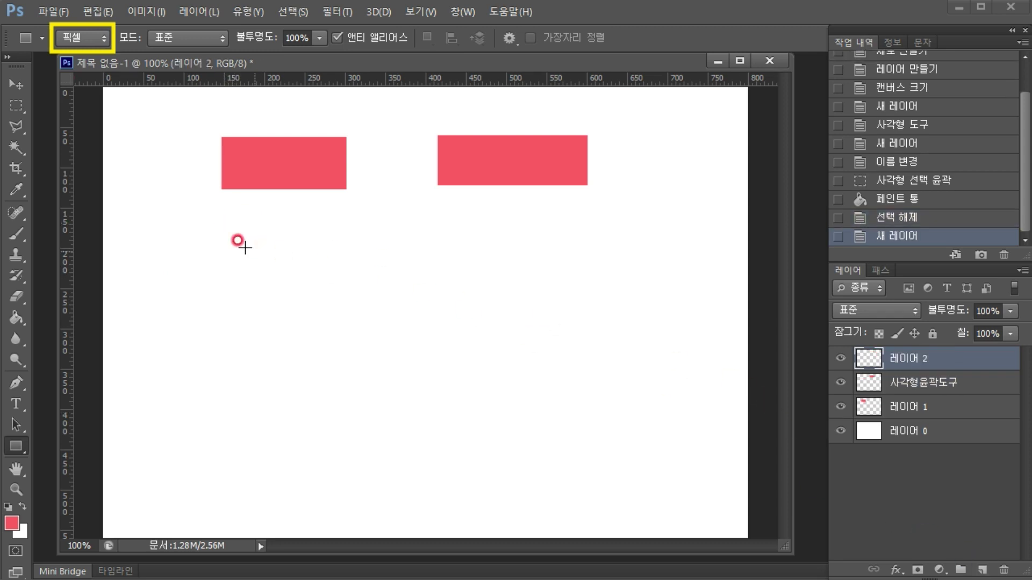
drag(210, 220, 273, 281)
key(ctrl+z)
drag(220, 217, 314, 295)
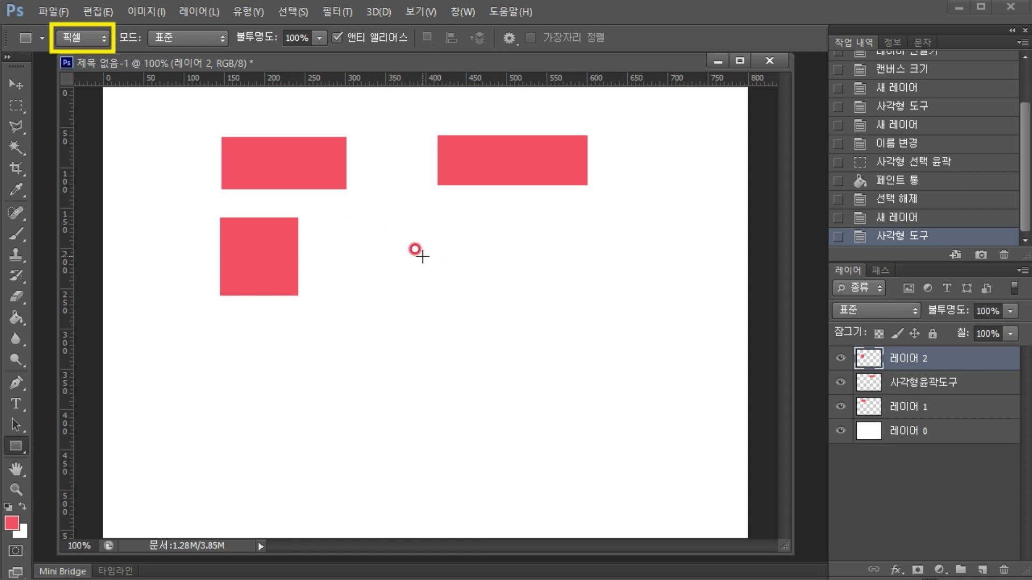
Step: Create a 200 × 200 px square by exact dimensions on the same layer, beneath the second rectangle
click(417, 249)
drag(464, 136, 454, 137)
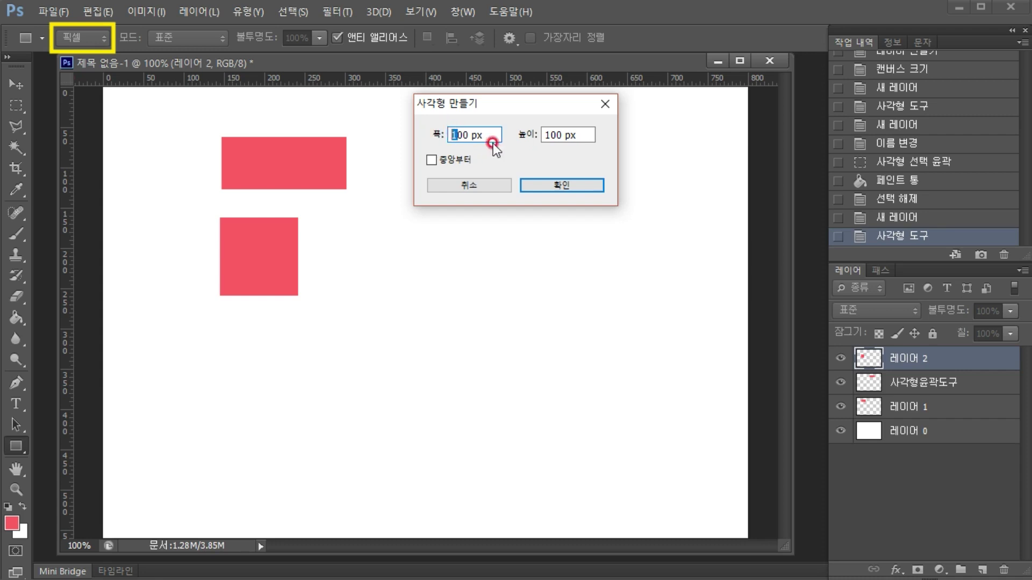
key(BackSpace)
text(2)
click(571, 185)
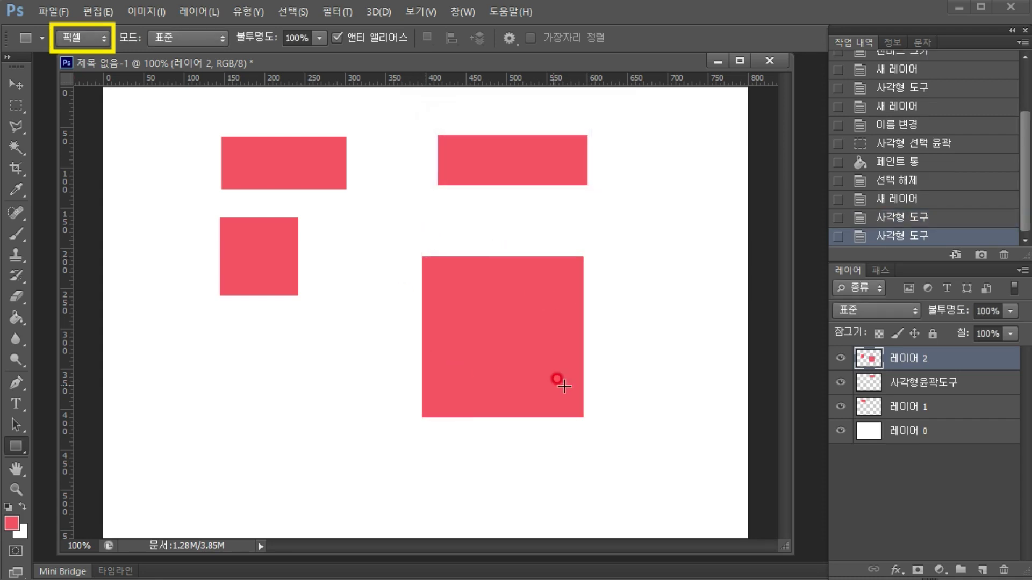
Step: Select 레이어 1 and toggle its visibility to identify the shape it holds
click(860, 407)
click(840, 407)
click(840, 406)
click(840, 407)
click(840, 407)
click(840, 407)
click(840, 407)
click(842, 410)
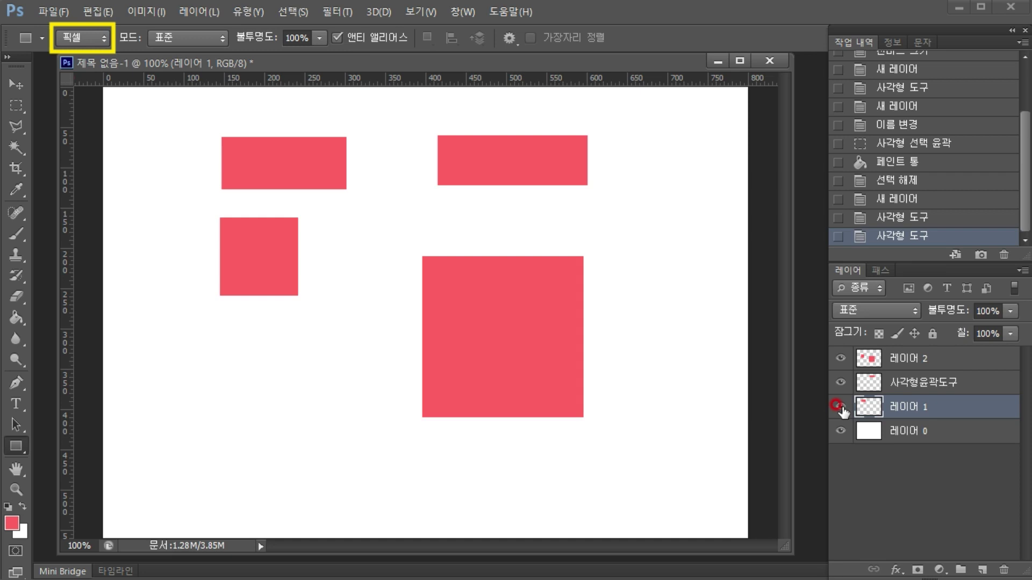
Step: Set the foreground colour to bright blue and fill the rectangle on 레이어 1 with the Paint Bucket
click(10, 524)
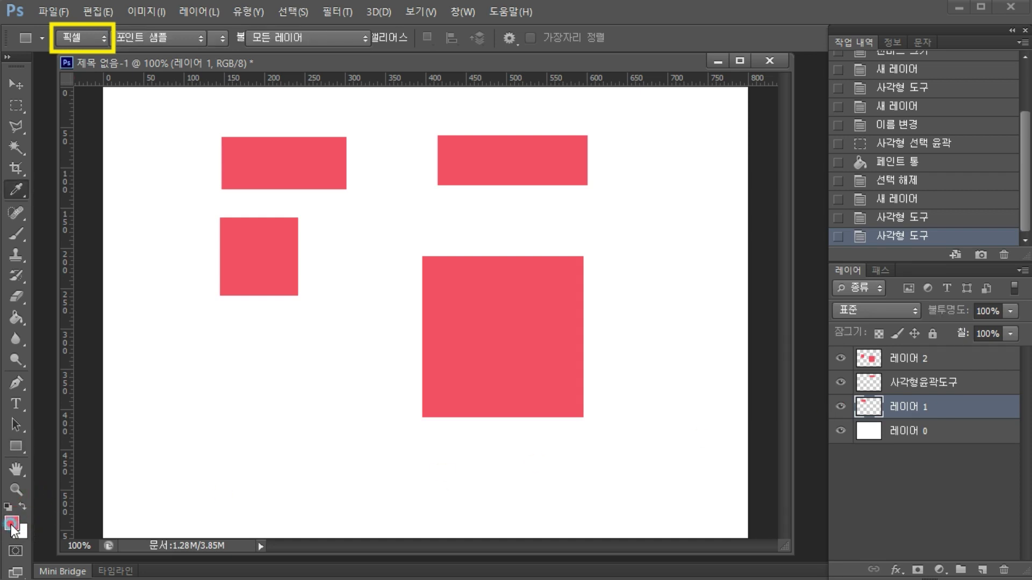
click(989, 312)
click(921, 237)
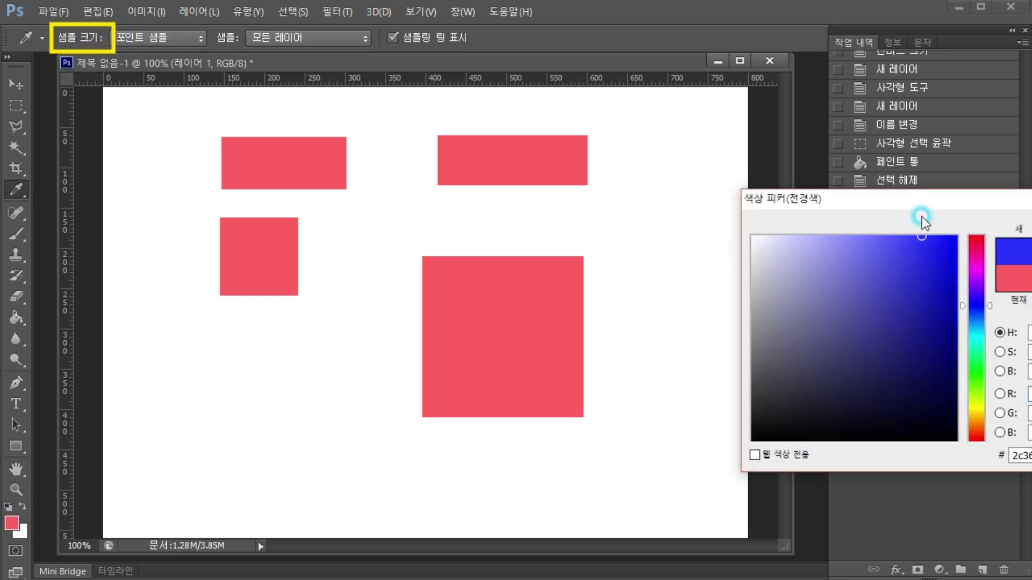
key(Return)
click(16, 318)
click(144, 212)
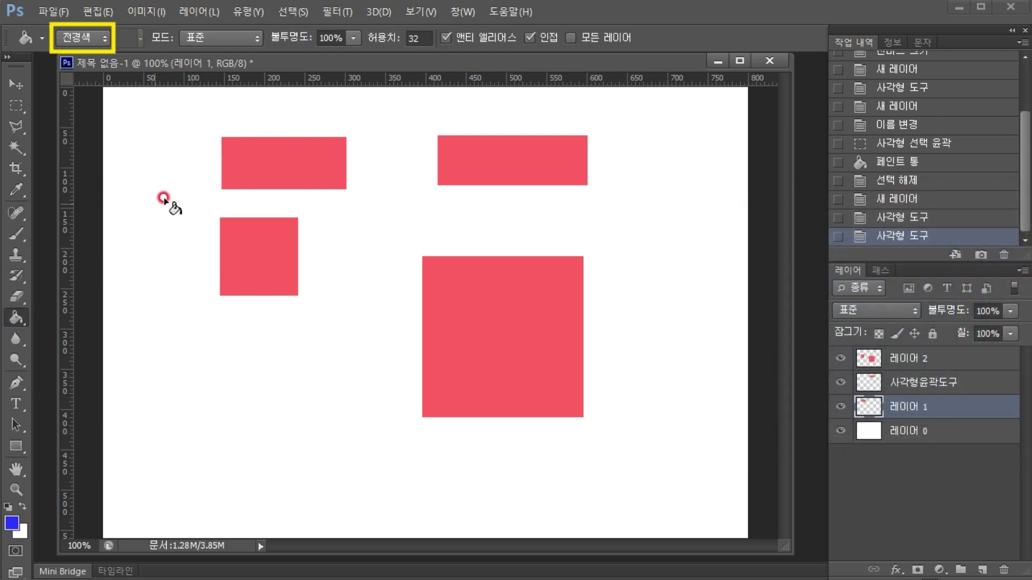
click(274, 157)
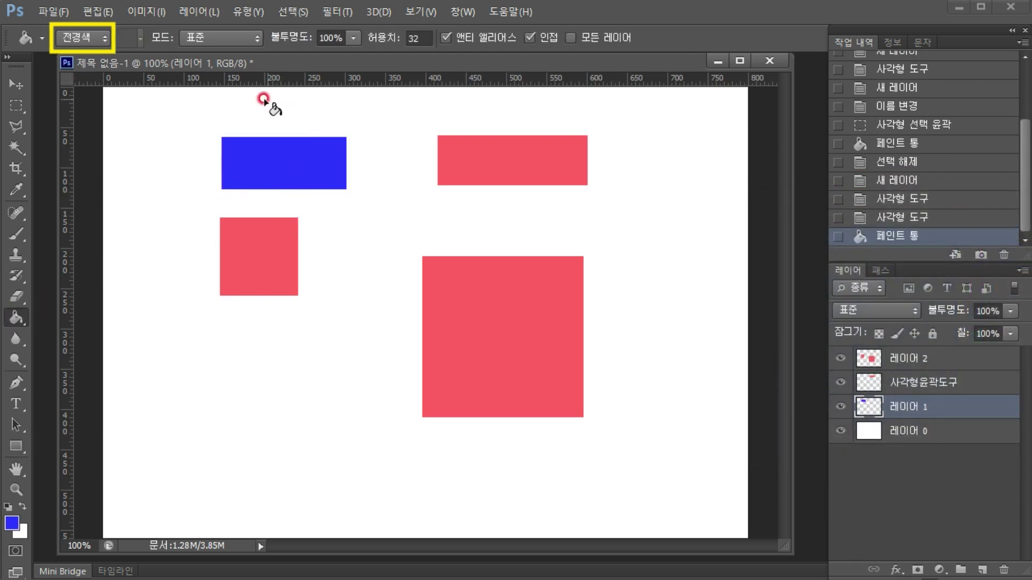
Step: Toggle the visibility of the 사각형윤곽도구 layer to identify the rectangle it holds
click(840, 382)
click(840, 382)
click(840, 382)
click(840, 382)
click(840, 382)
click(840, 382)
click(840, 382)
click(840, 382)
Step: Apply a black Color Overlay effect to the 사각형윤곽도구 layer
click(914, 382)
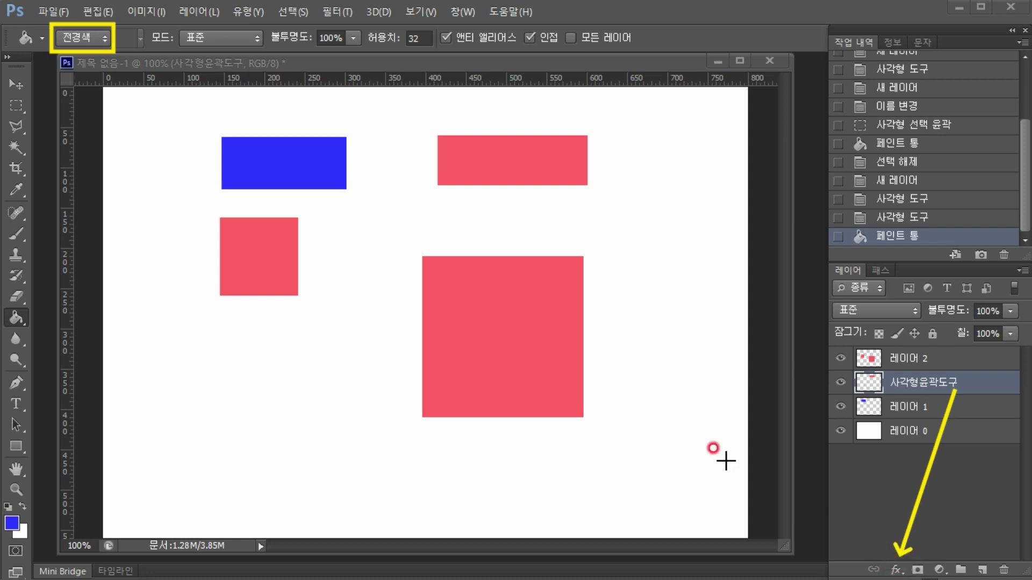
click(896, 569)
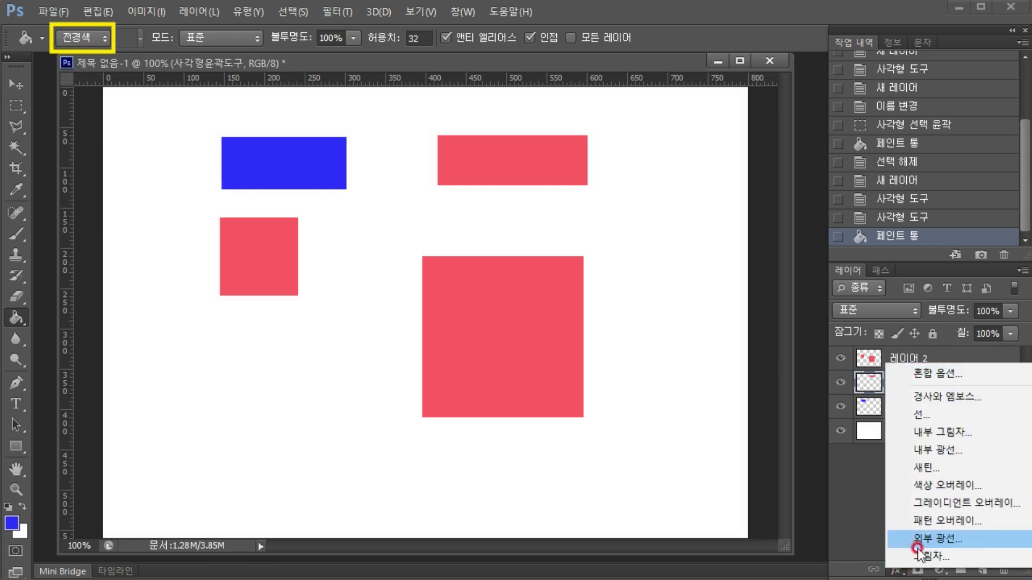
click(929, 486)
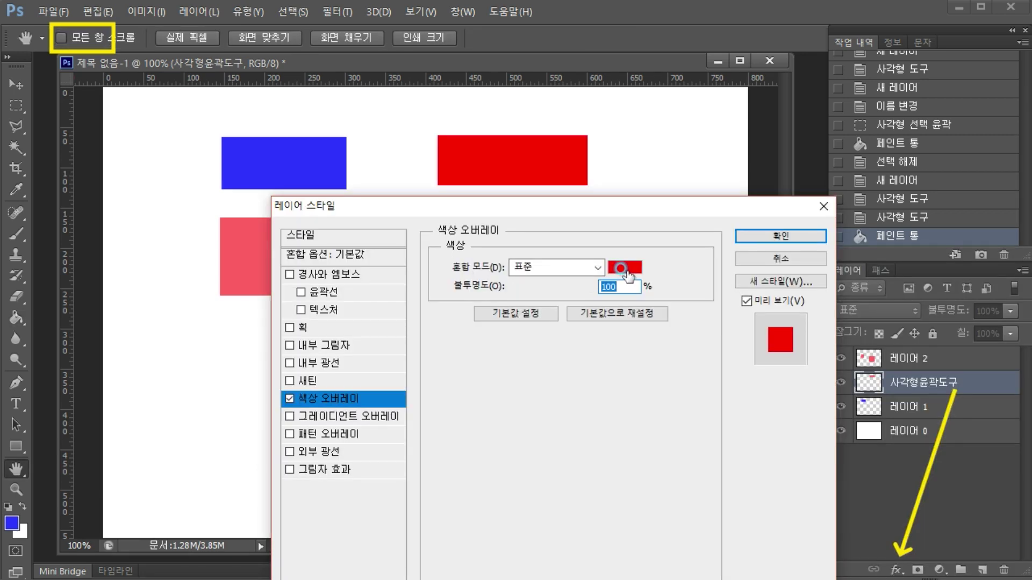
click(624, 267)
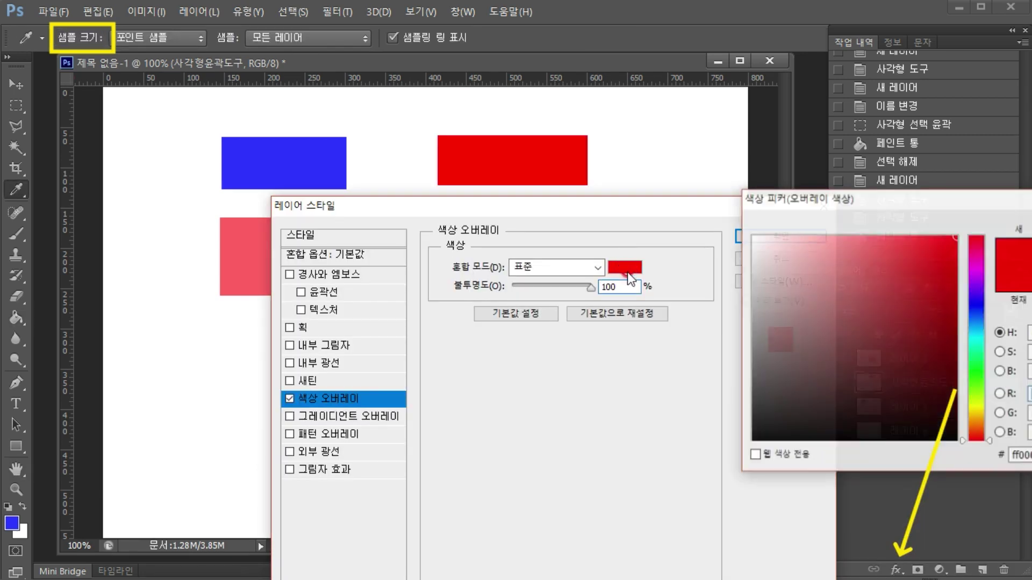
click(976, 310)
click(872, 300)
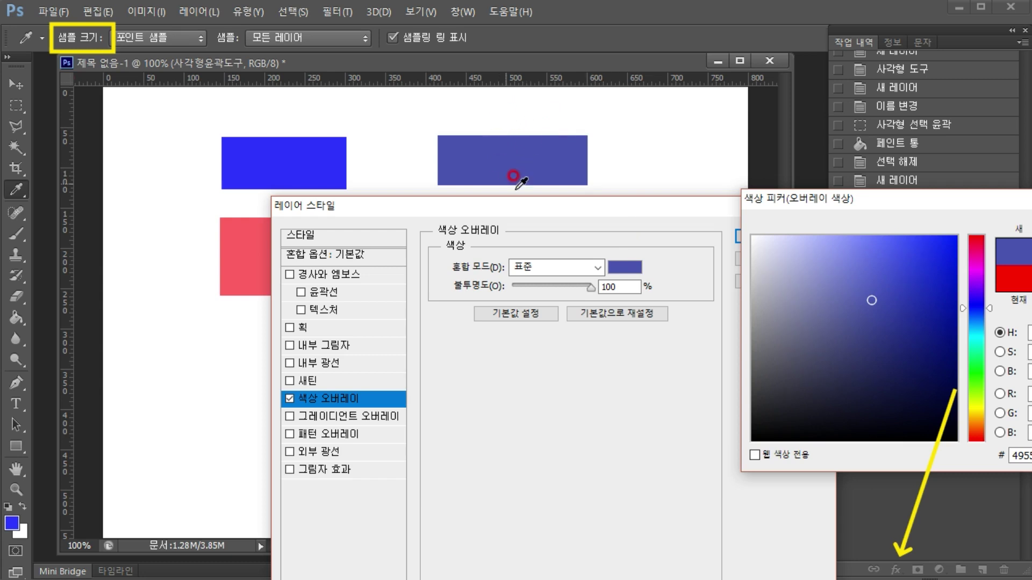
click(774, 410)
click(824, 299)
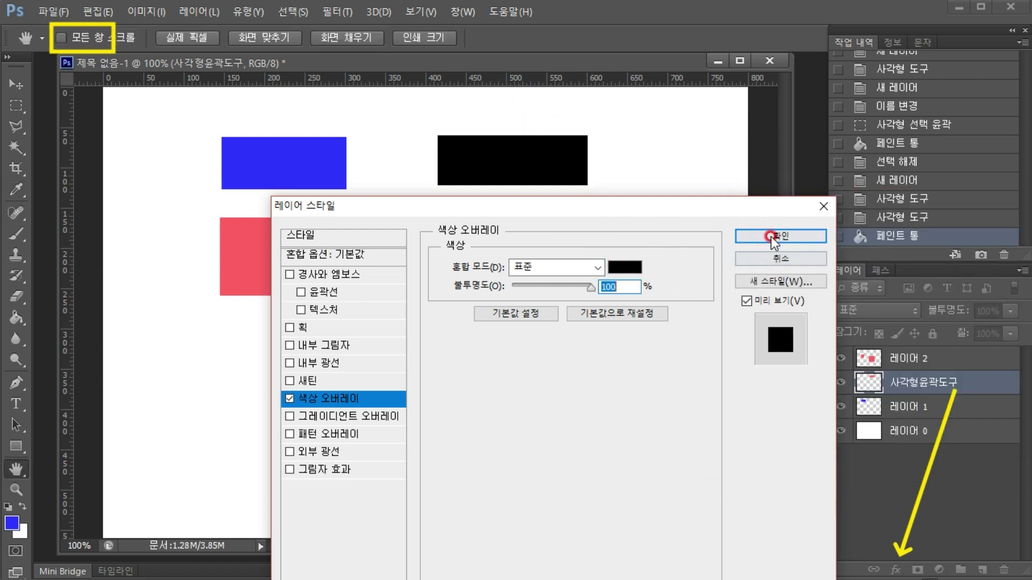
click(770, 237)
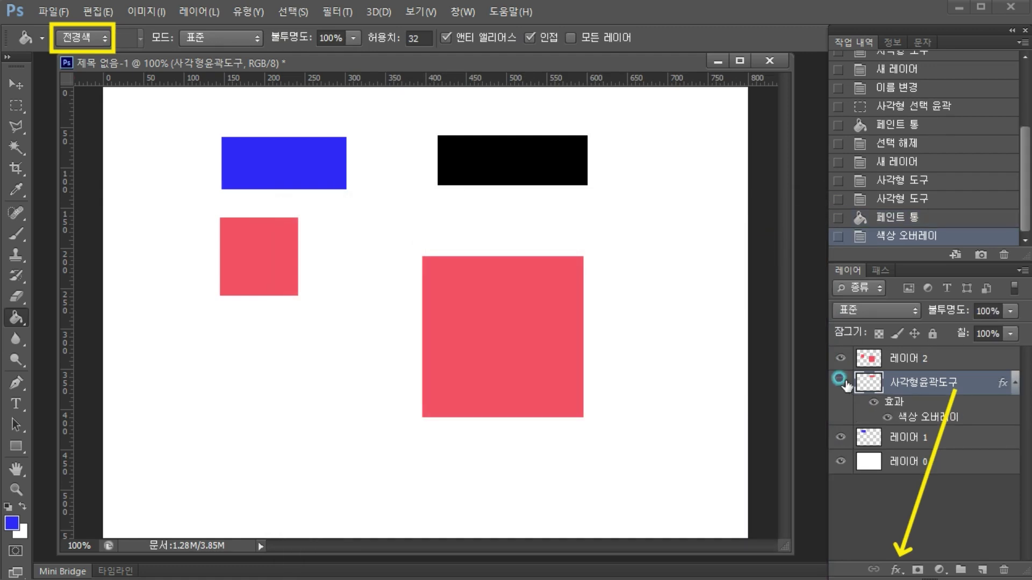
Step: Hide and show the 사각형윤곽도구 layer repeatedly to check its overlaid rectangle
click(840, 380)
click(840, 380)
click(840, 379)
click(840, 380)
click(840, 380)
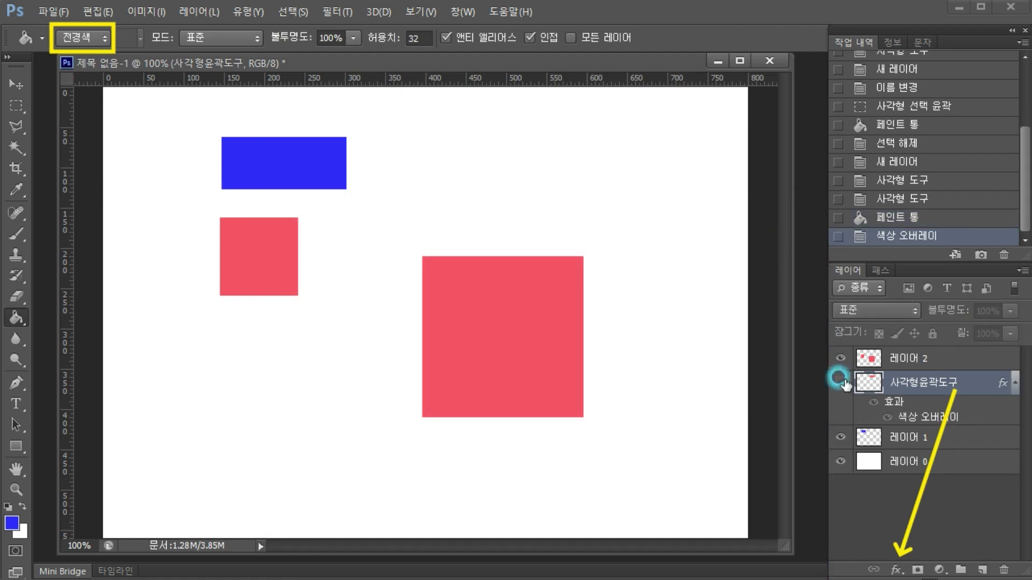
click(840, 380)
click(840, 380)
click(840, 380)
Step: Add a Stroke effect to the 사각형윤곽도구 layer and set its colour to red
click(923, 385)
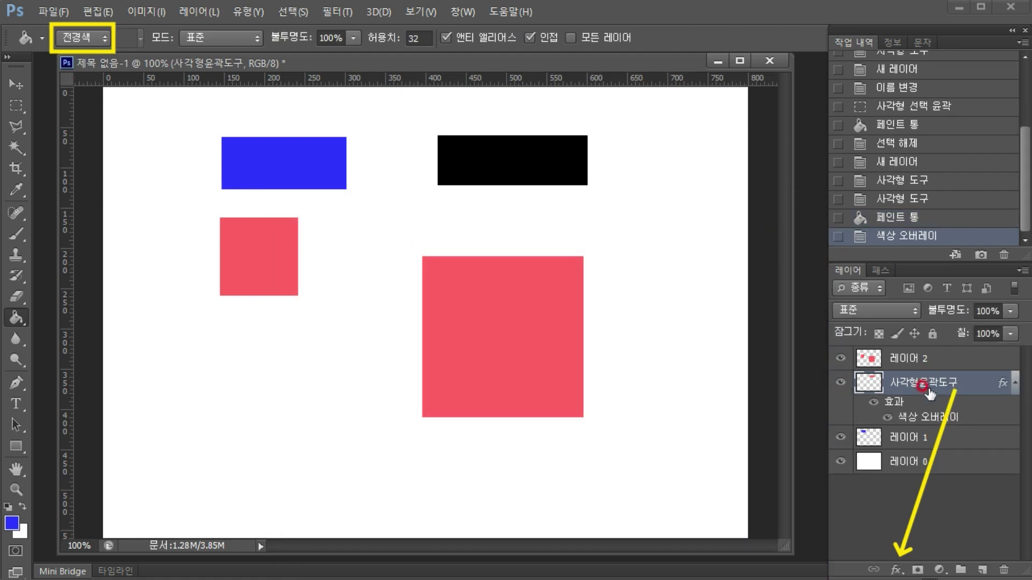
click(892, 571)
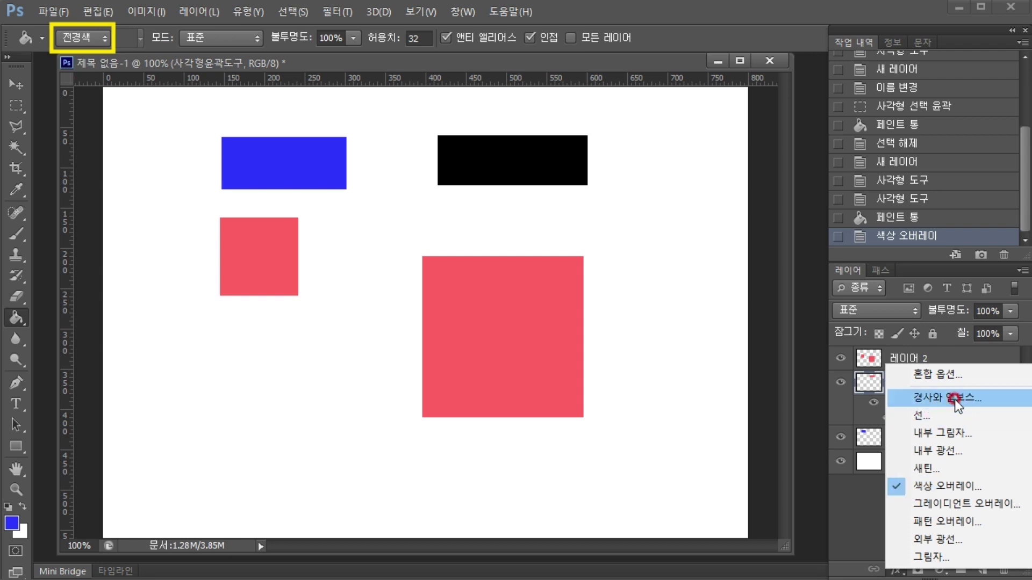
click(919, 415)
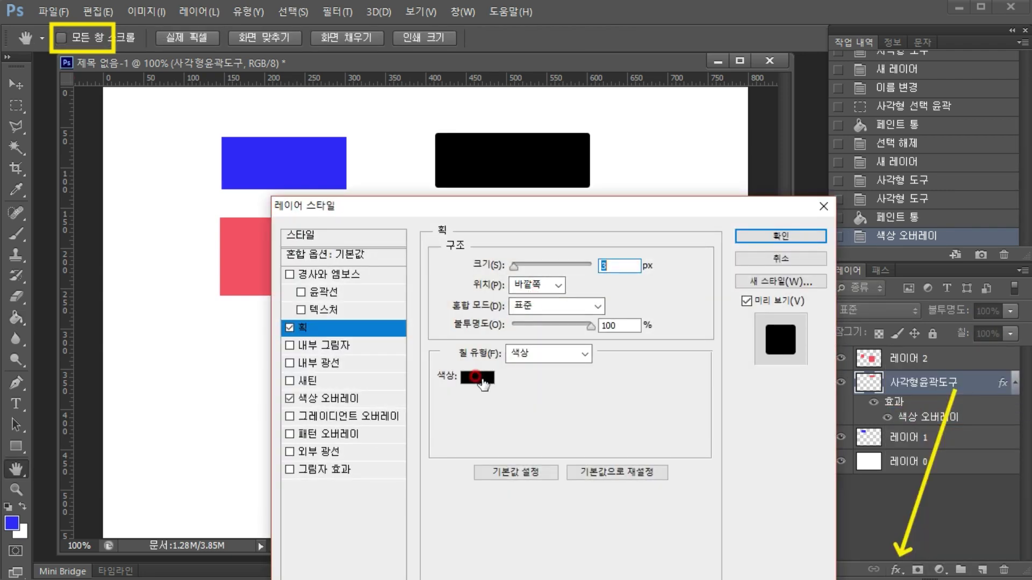
click(476, 377)
click(955, 237)
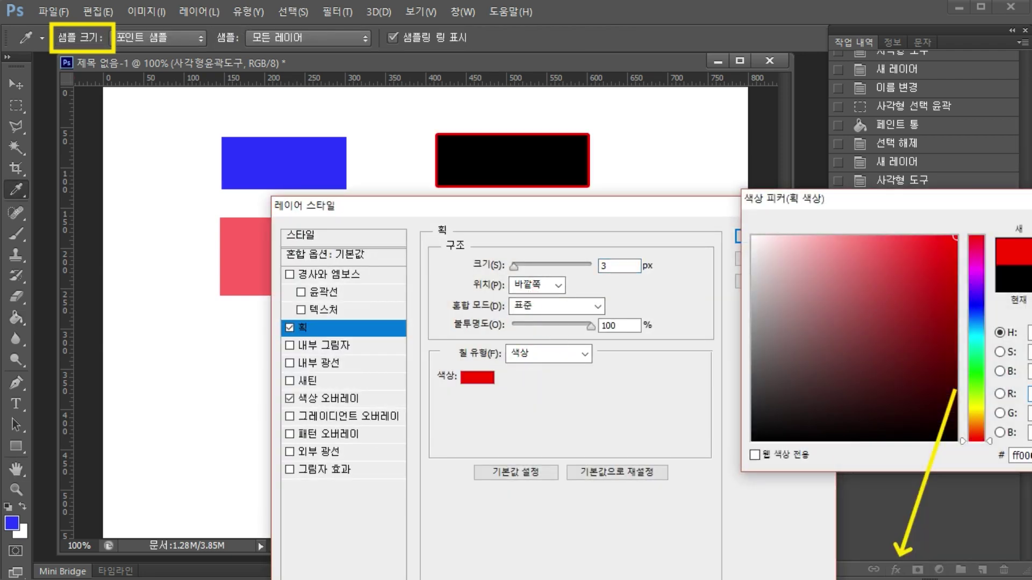
key(Return)
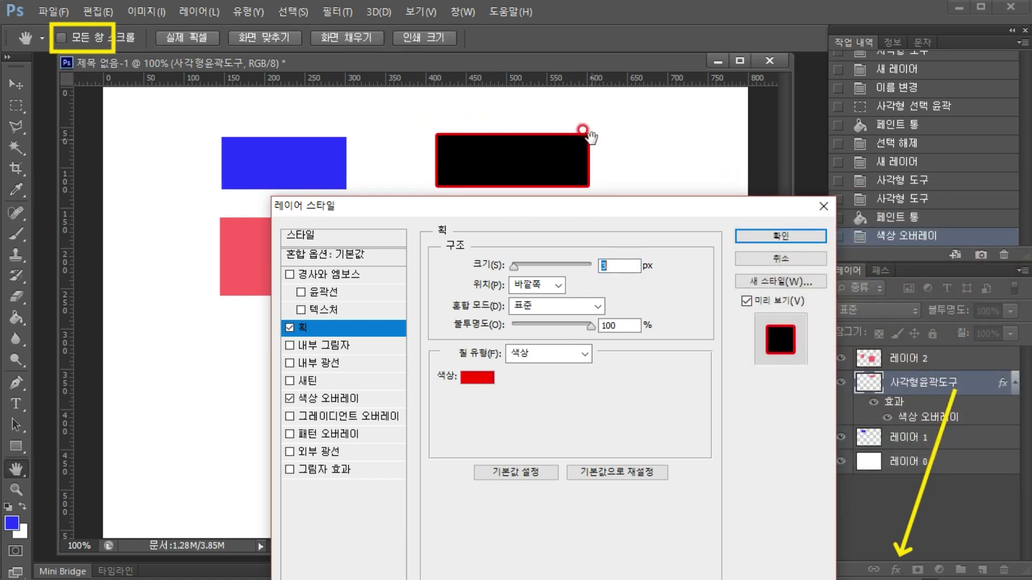
Step: Try a thicker stroke and a 5 px stroke, and return the stroke size to 3 px
mouse_move(515, 268)
mouse_down()
mouse_move(542, 266)
mouse_move(521, 266)
mouse_up()
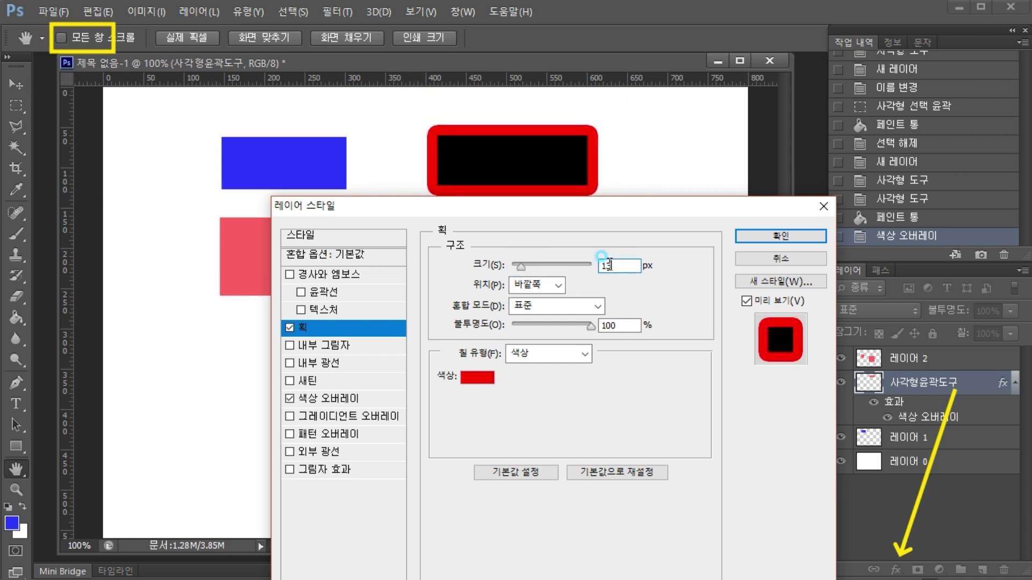
text(5)
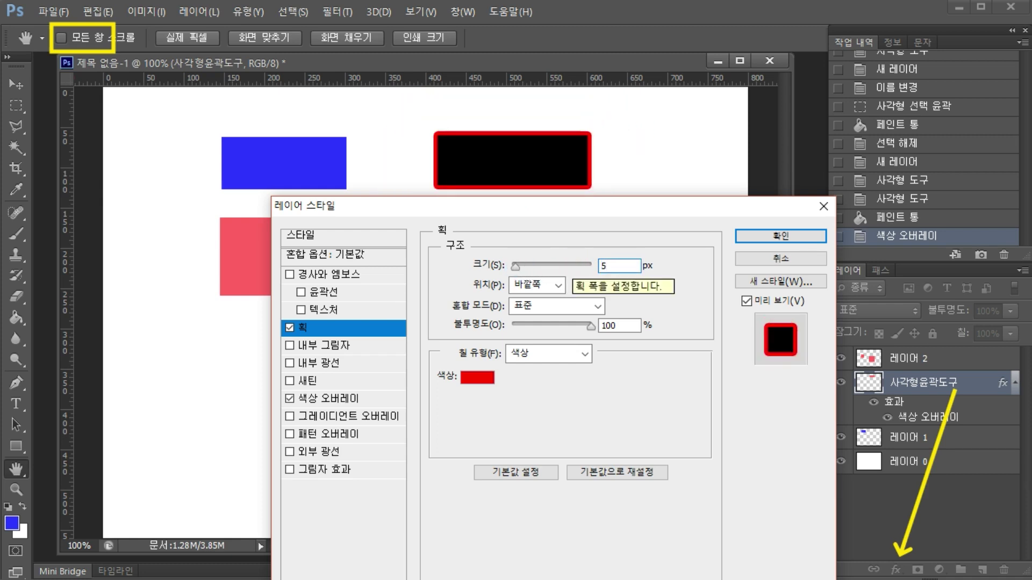
key(BackSpace)
text(3)
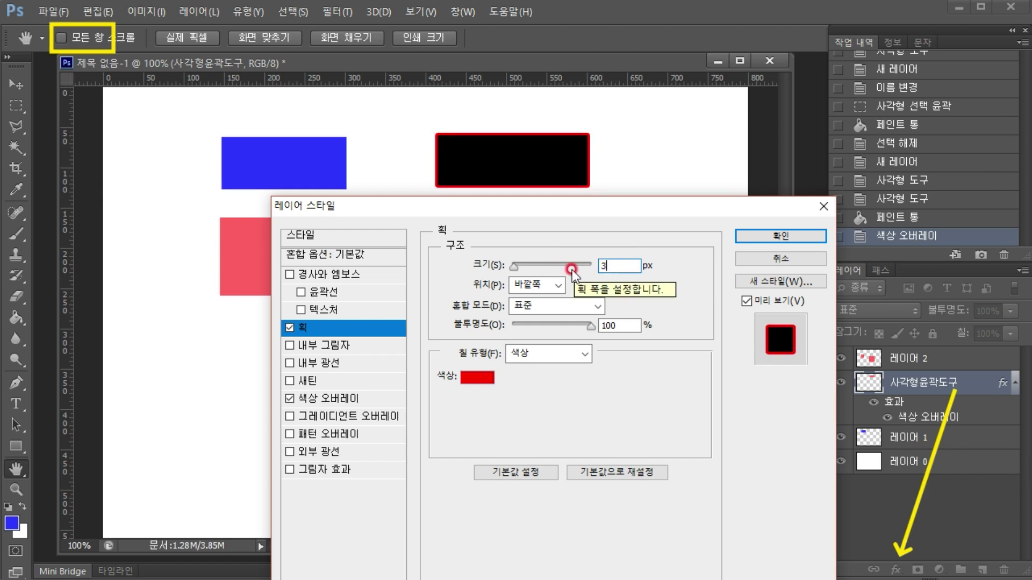
Step: Compare the stroke positions 바깥쪽, 안쪽 and 중앙 on the black rectangle, settle on 안쪽 and apply the layer style
click(562, 283)
click(561, 283)
click(562, 284)
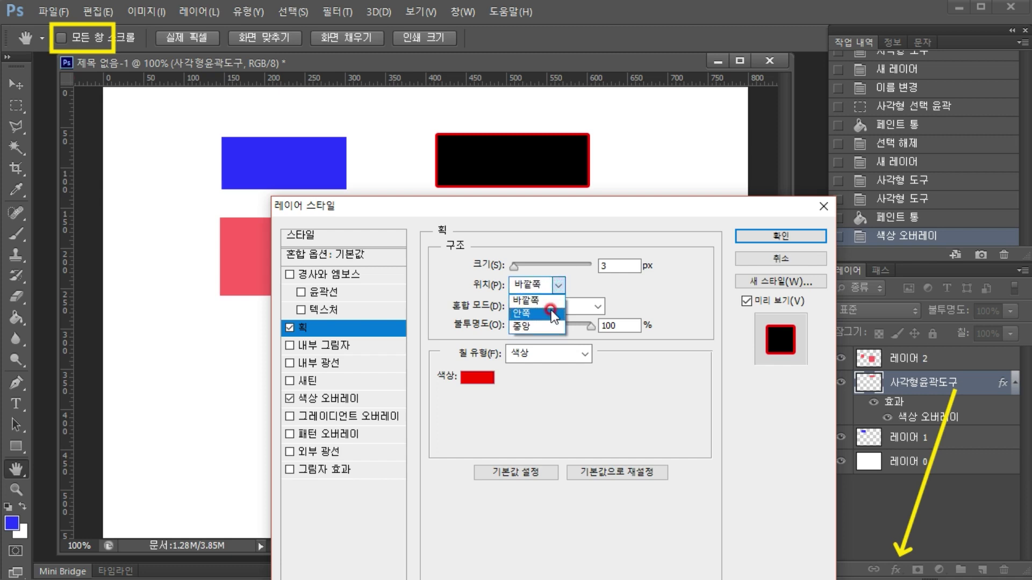
click(550, 311)
click(560, 286)
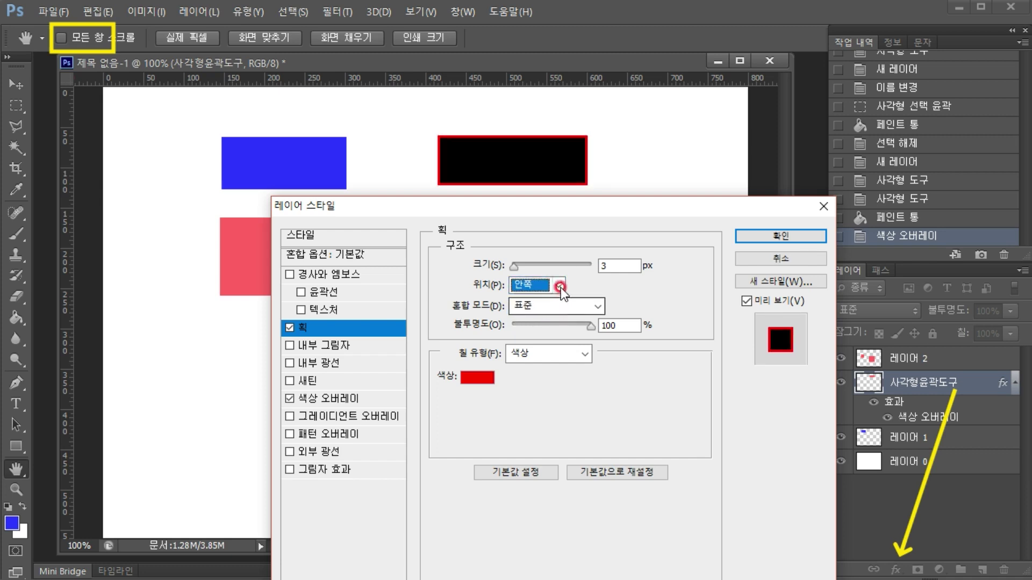
click(555, 299)
click(557, 285)
click(553, 314)
click(556, 285)
click(552, 326)
click(556, 286)
click(545, 312)
click(559, 285)
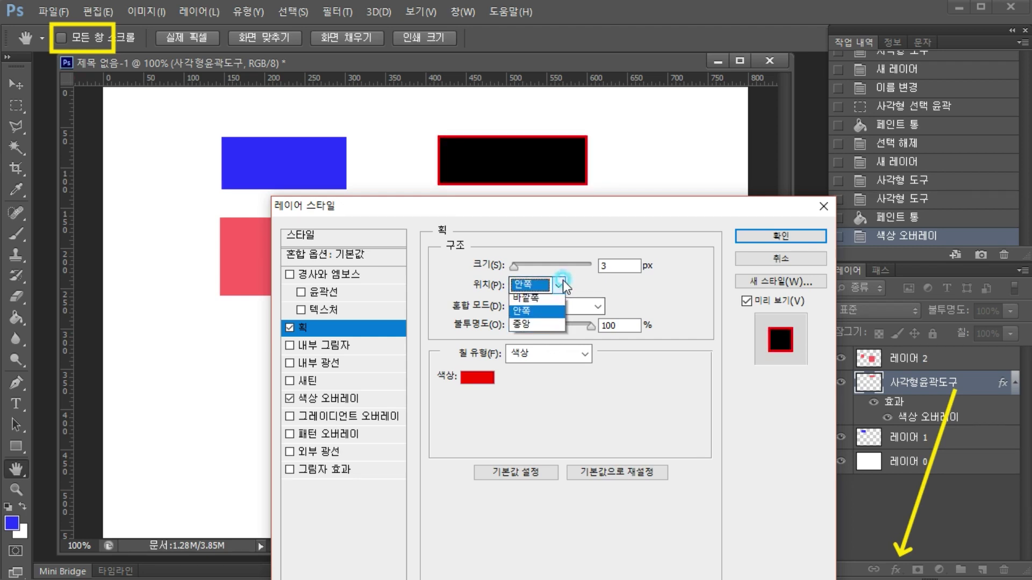
click(558, 295)
click(558, 285)
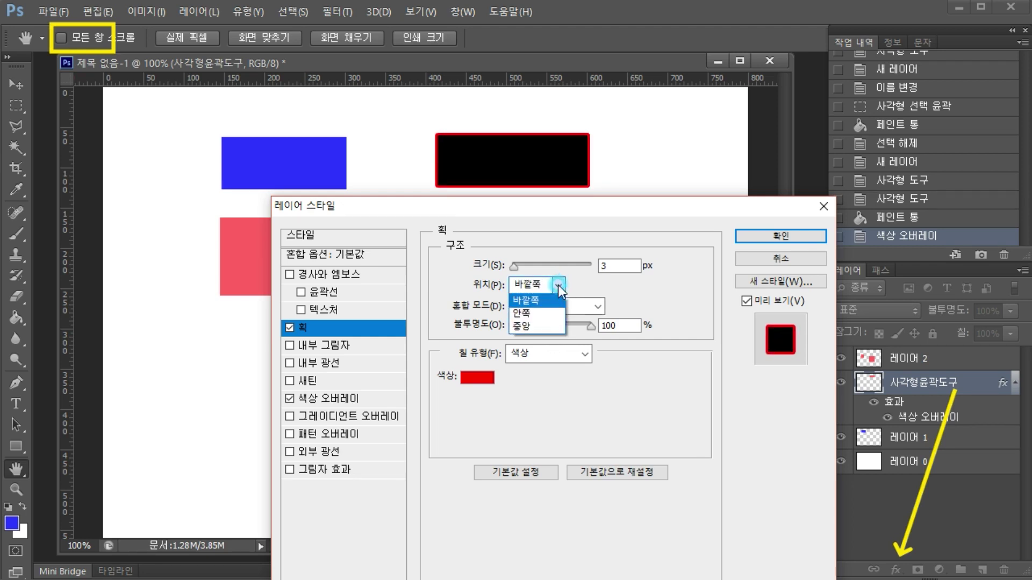
click(544, 313)
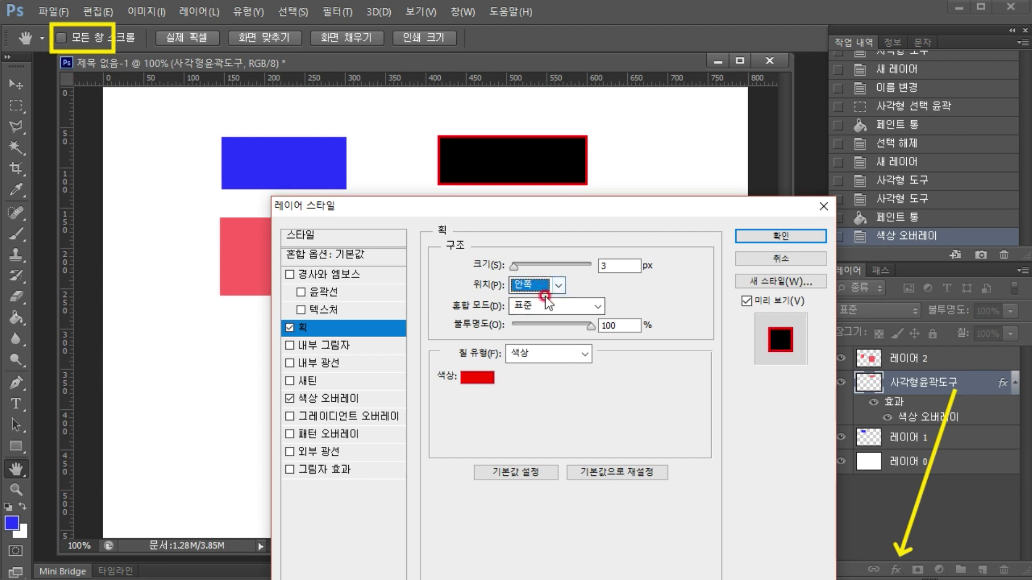
click(745, 237)
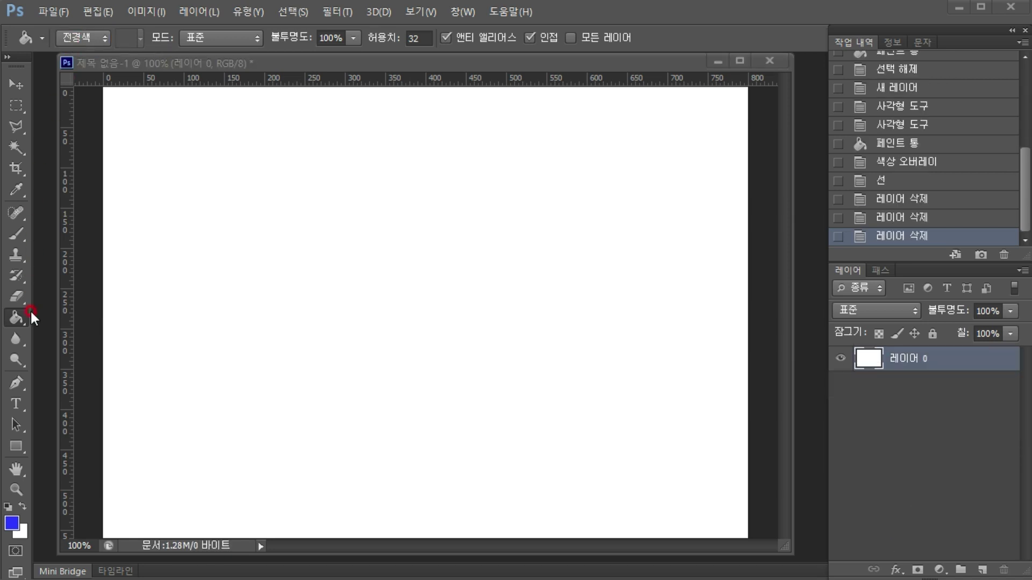
Step: On a new layer above 레이어 0, draw a blue rounded rectangle about 275 × 75 px with a 15 px radius
click(19, 449)
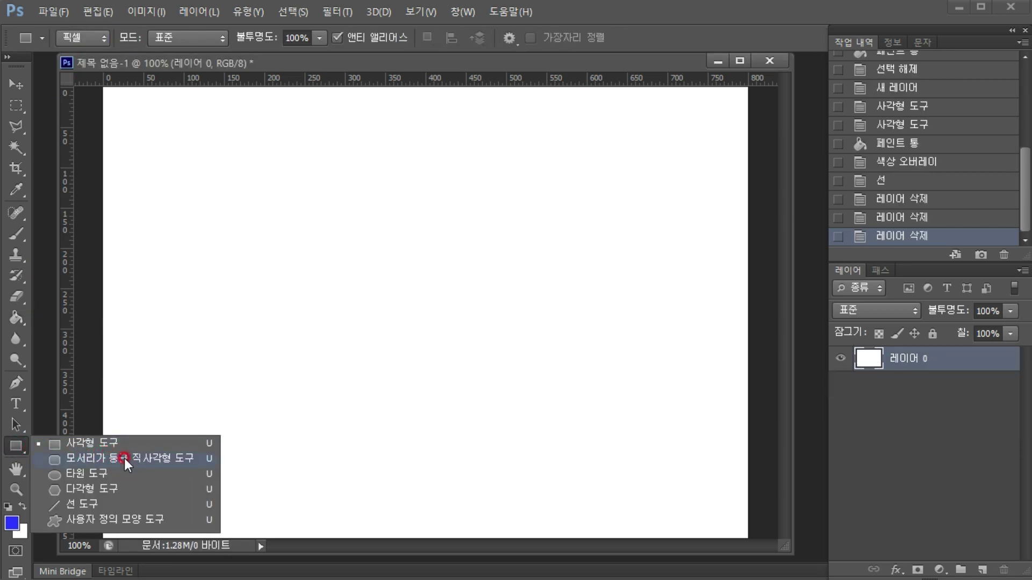
click(82, 460)
click(983, 568)
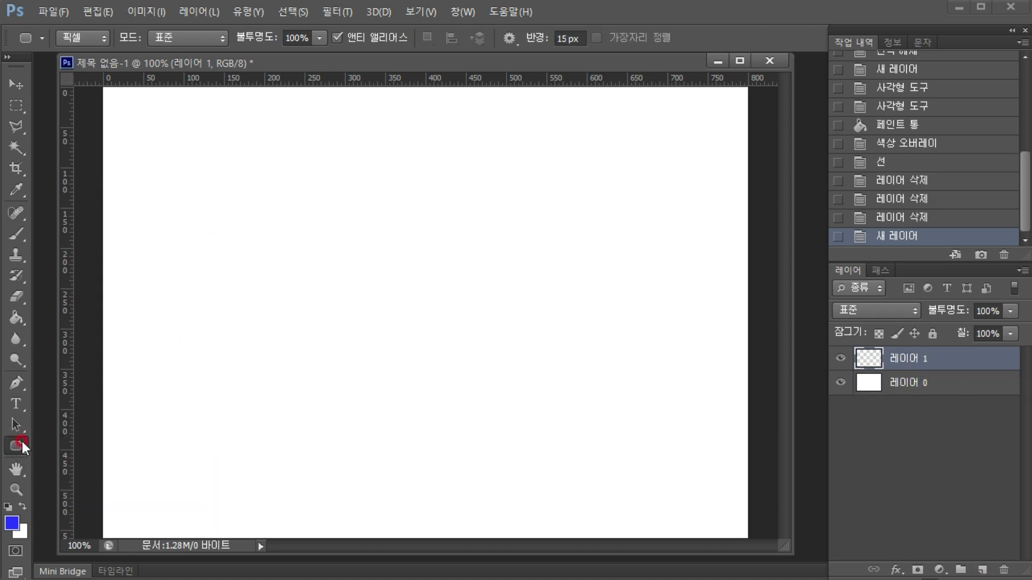
click(43, 10)
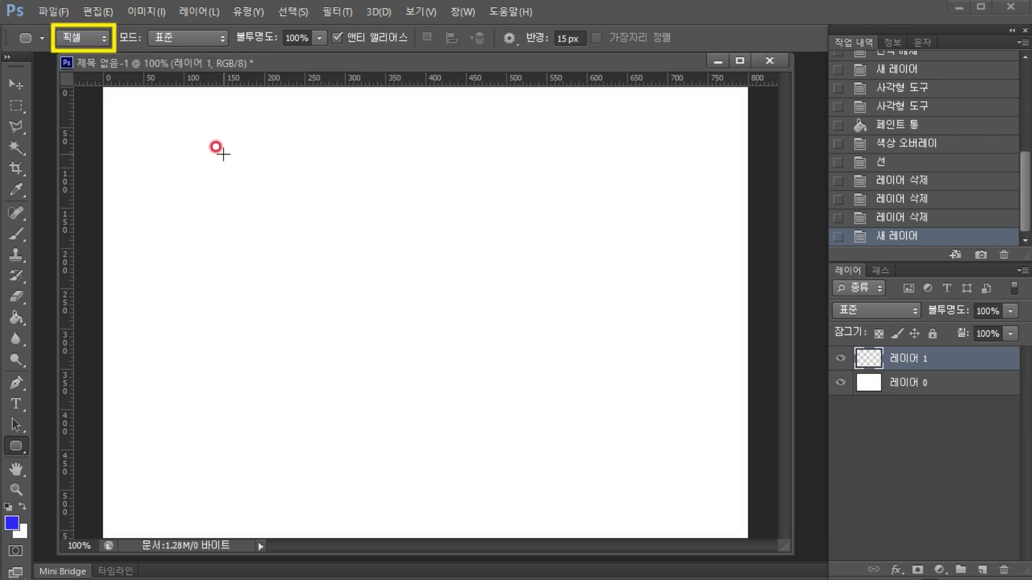
drag(199, 161, 421, 223)
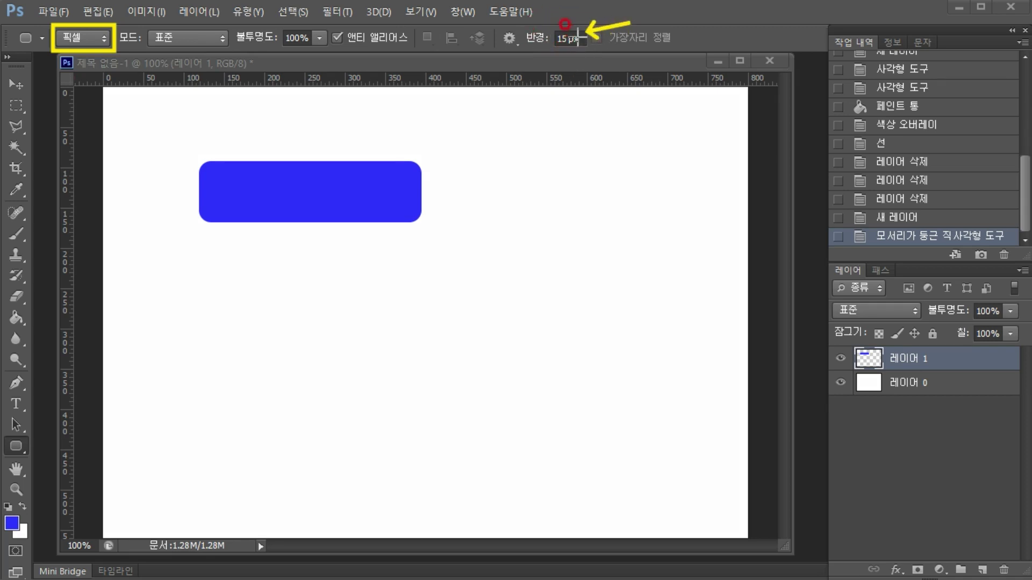
Step: Add another new layer above 레이어 1 and set the Rounded Rectangle tool's corner radius to 50 px
click(205, 148)
click(839, 412)
click(975, 562)
click(559, 37)
click(525, 37)
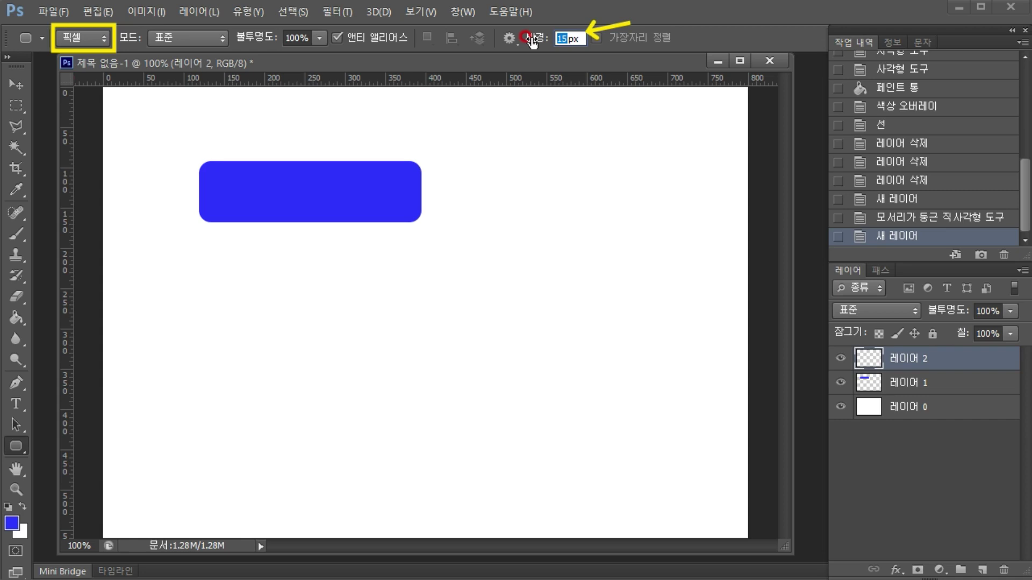
Step: Set the foreground colour to red and draw a rounded rectangle about 275 × 105 px below the blue one on 레이어 2
click(12, 523)
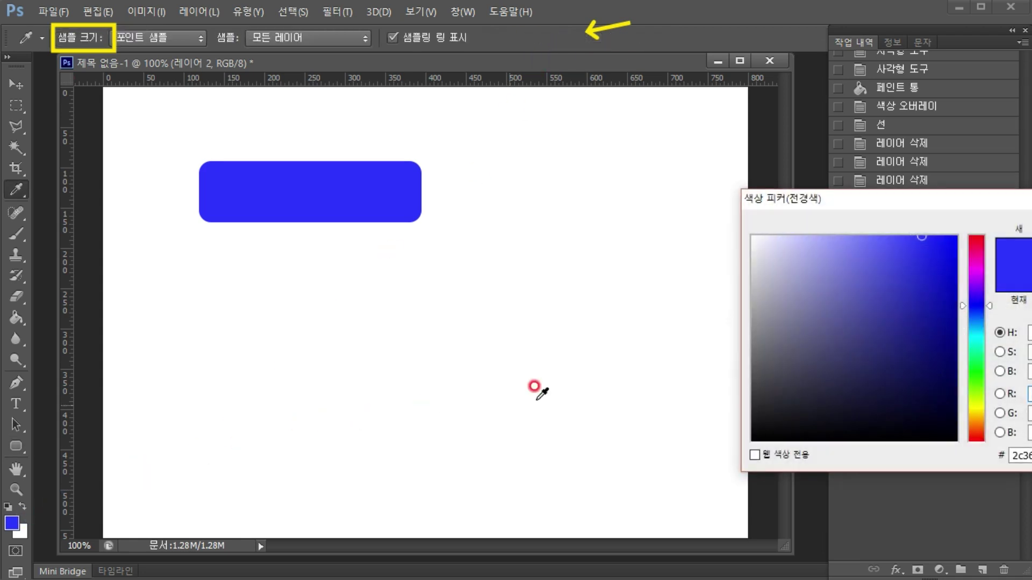
drag(967, 266, 990, 236)
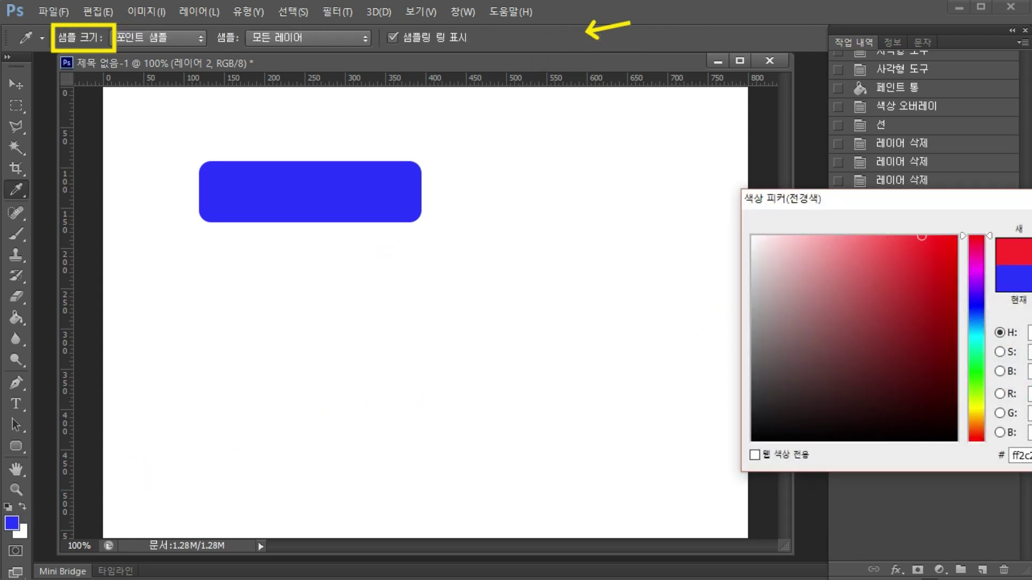
key(Return)
drag(220, 264, 396, 348)
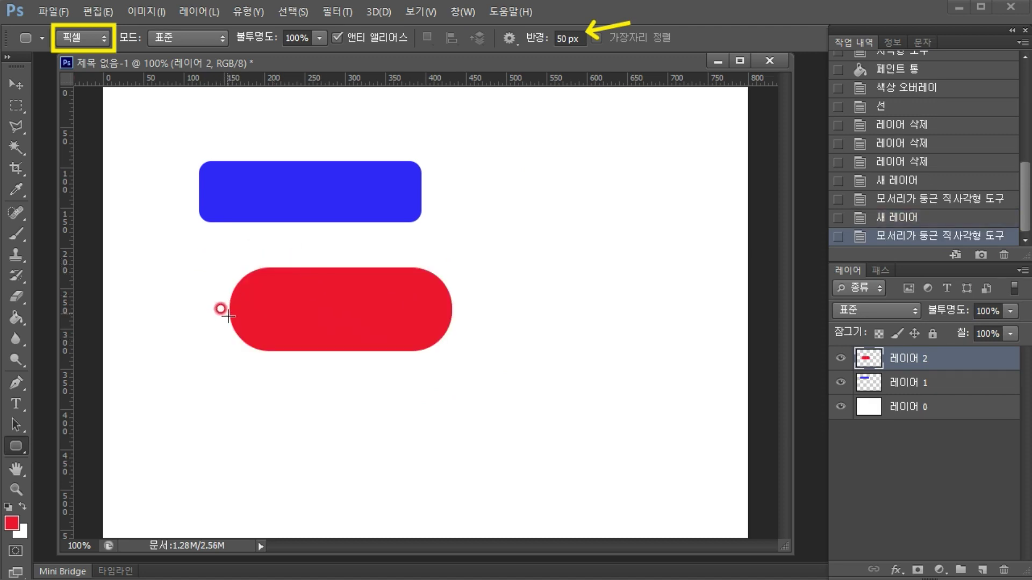
click(569, 39)
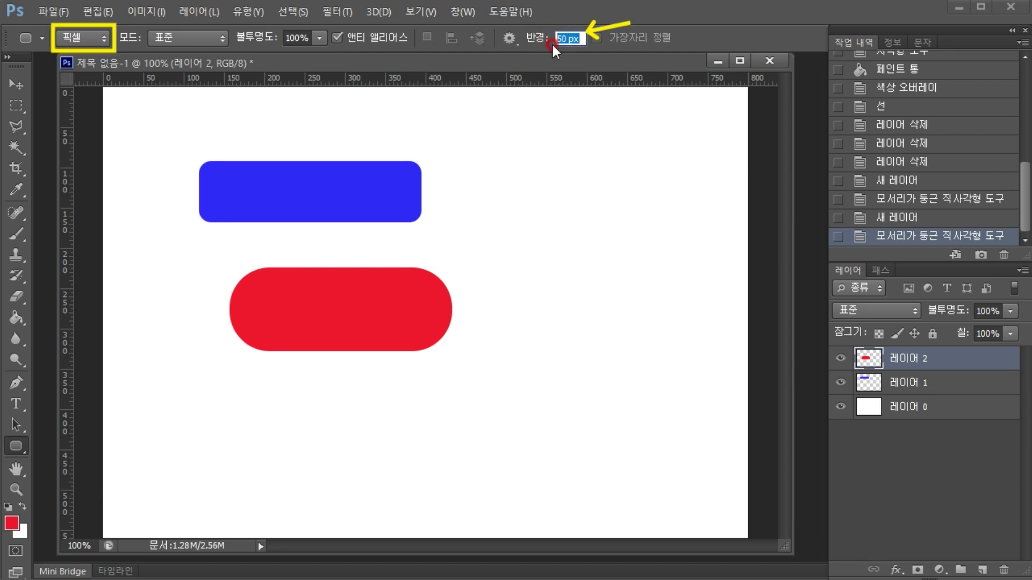
Step: Apply a mid-grey Color Overlay effect to the red rounded rectangle on 레이어 2
key(v)
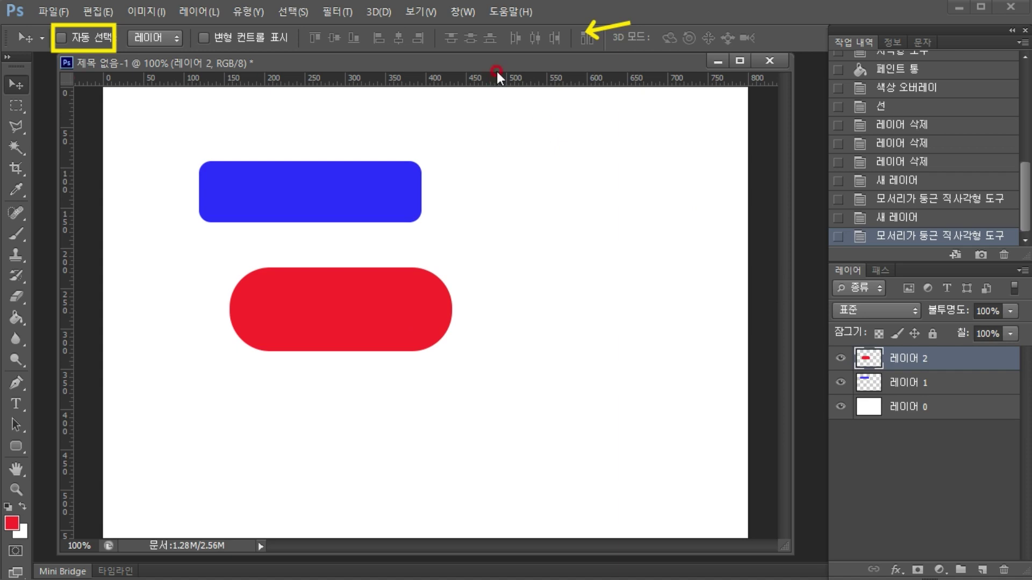
drag(915, 358, 897, 551)
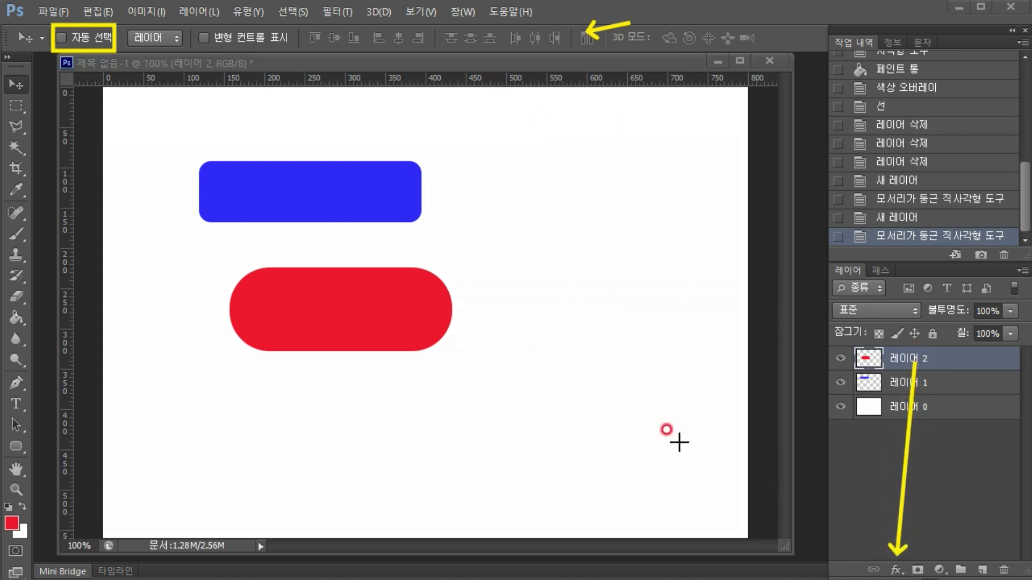
click(896, 569)
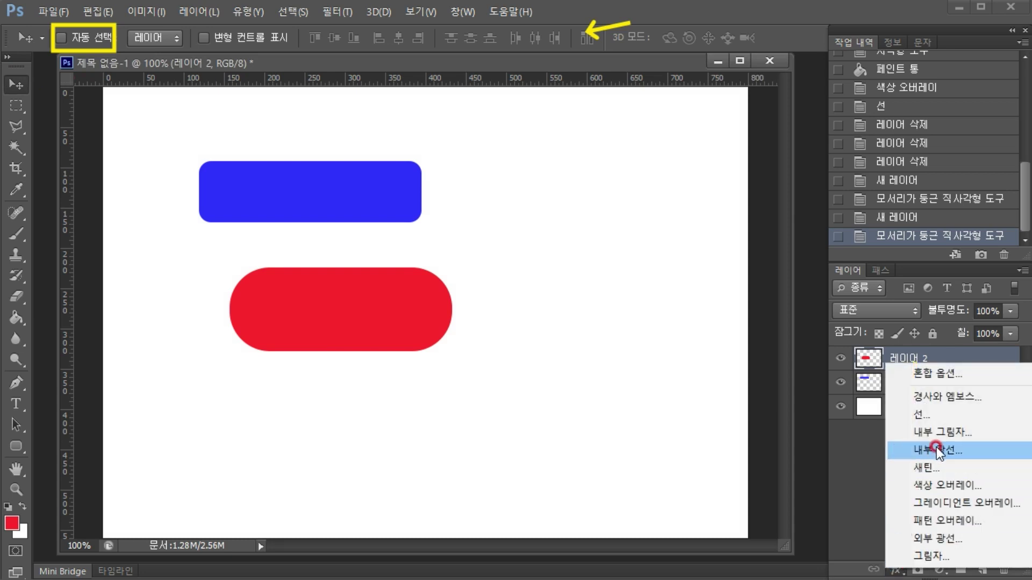
click(938, 484)
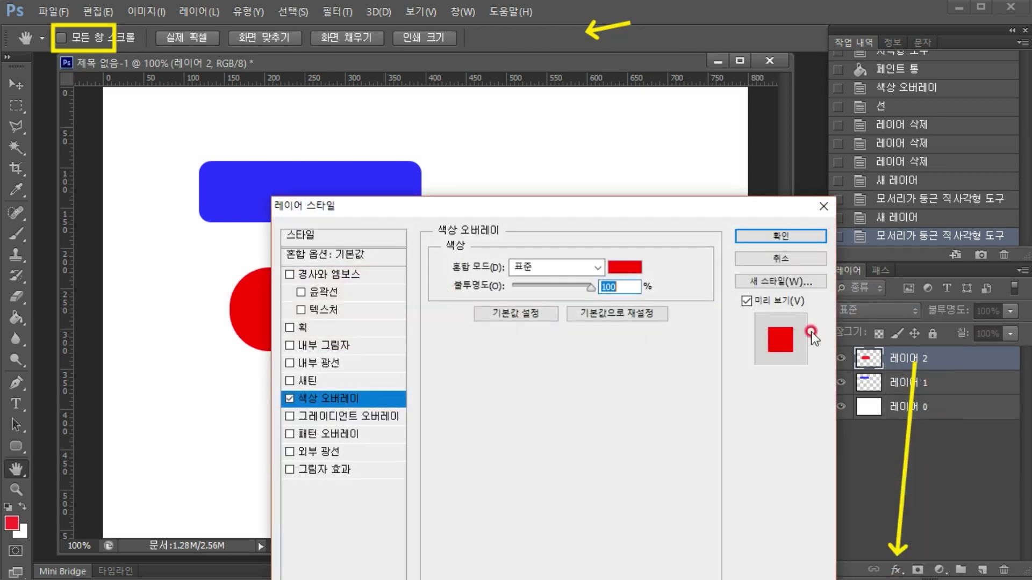
drag(589, 209, 796, 179)
click(836, 242)
drag(794, 344, 736, 357)
key(Return)
click(975, 206)
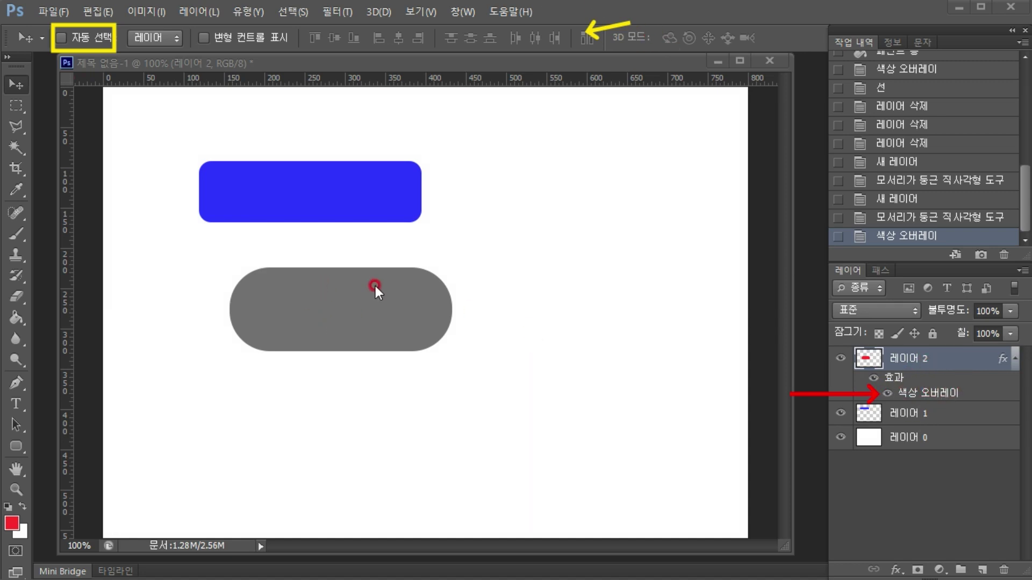
Step: Add a 3 px black Stroke effect positioned 바깥쪽 to the grey rounded rectangle on 레이어 2
click(895, 570)
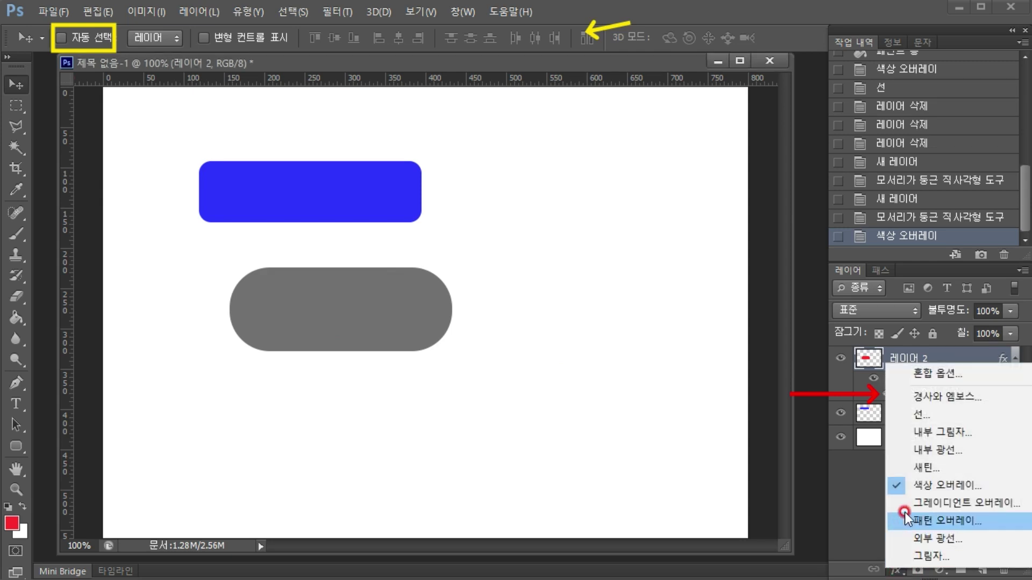
click(906, 417)
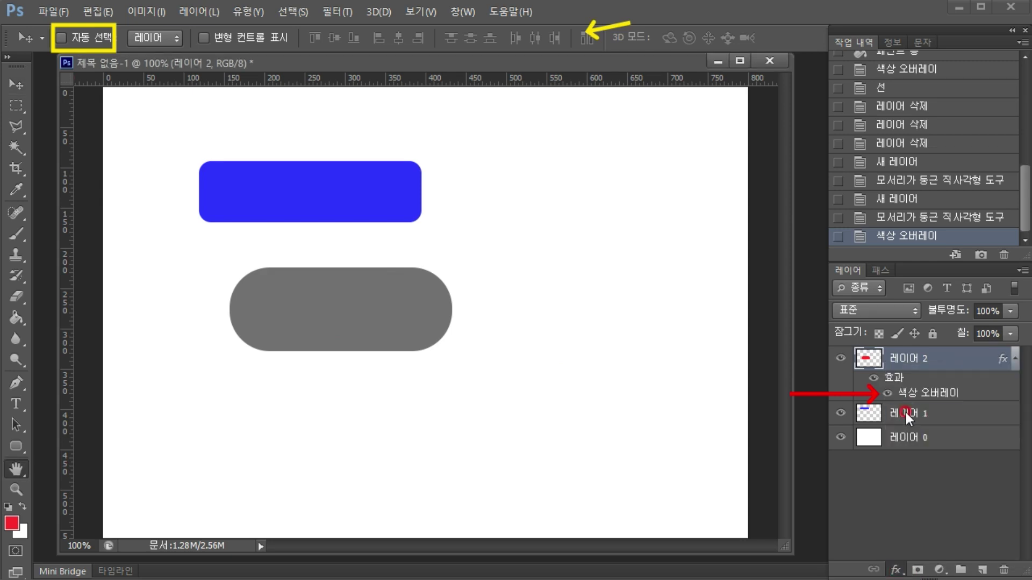
click(774, 258)
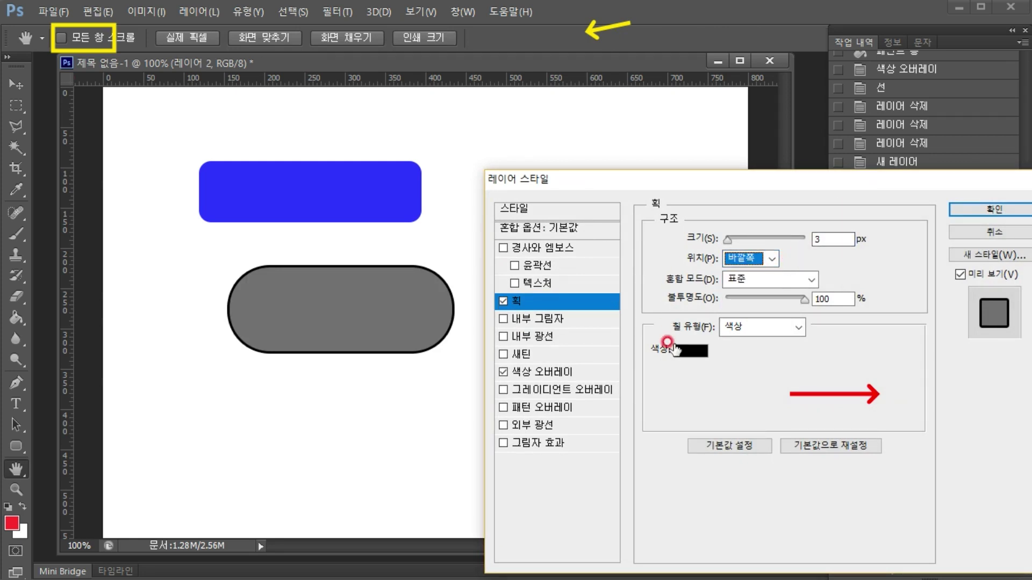
click(982, 215)
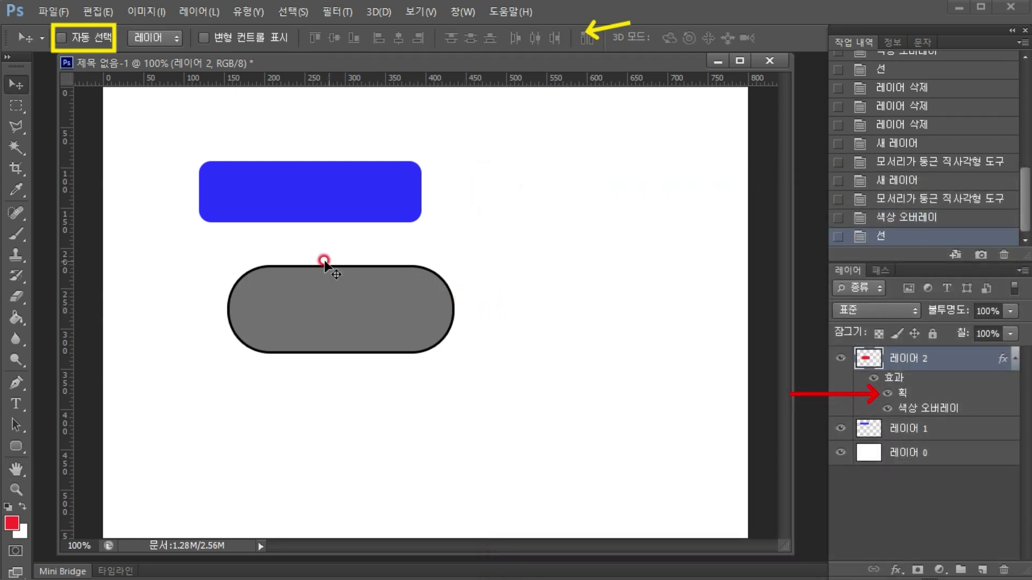
drag(803, 409, 862, 409)
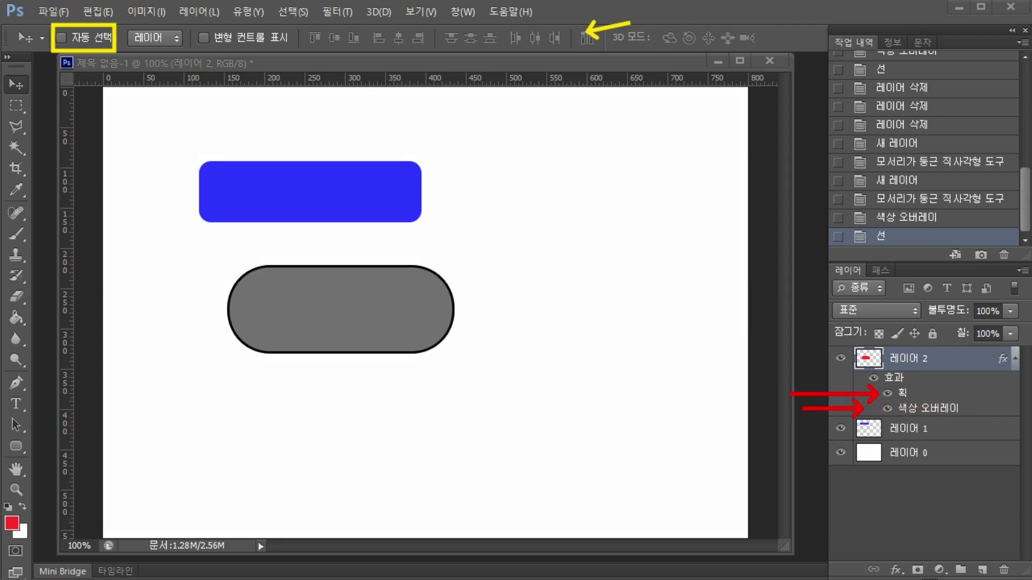
Step: Add a Drop Shadow effect to the grey rounded rectangle with angle 135°, distance 32 px and size 13 px
click(896, 569)
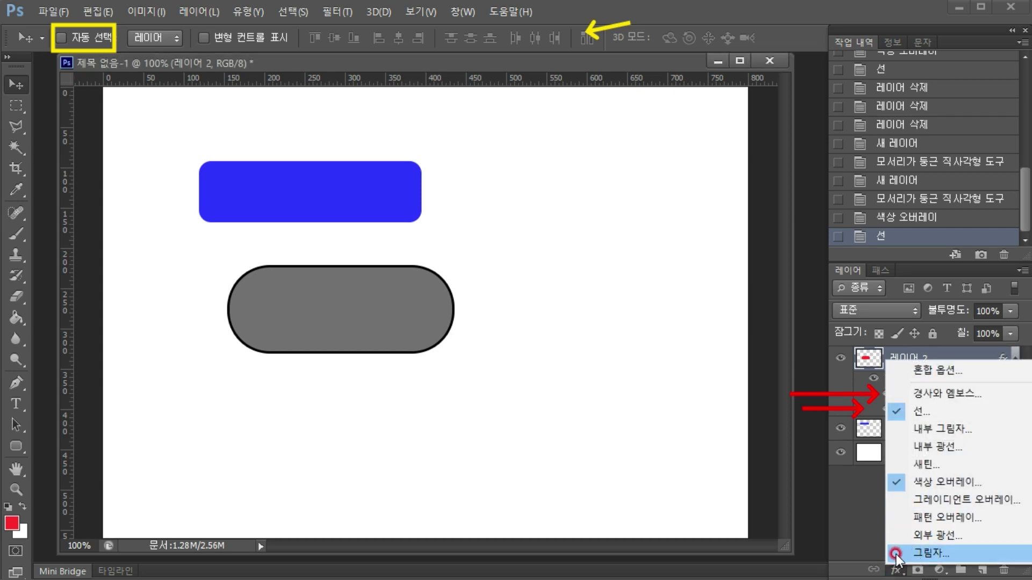
click(897, 559)
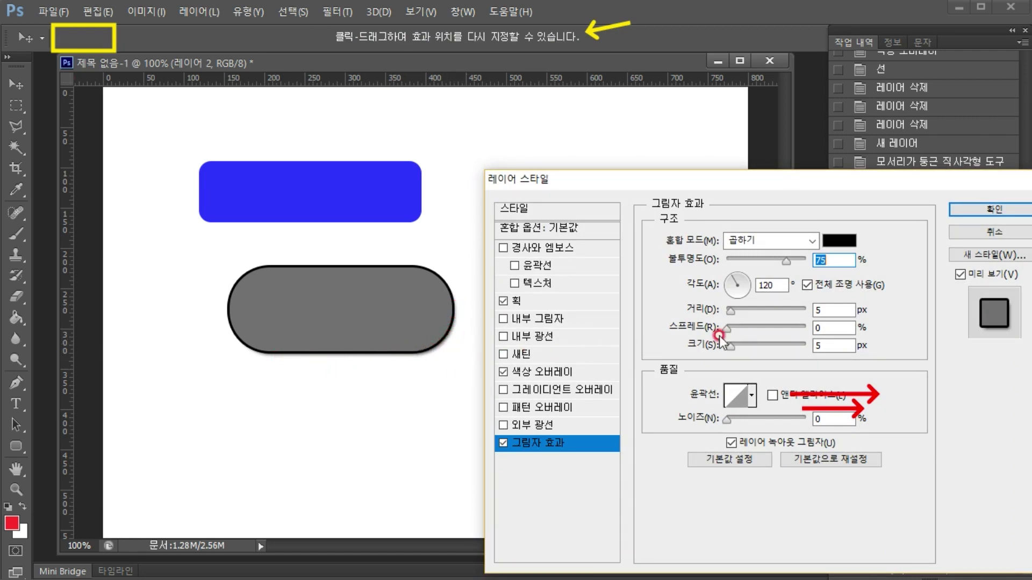
drag(747, 312, 761, 314)
mouse_move(745, 350)
mouse_down()
mouse_move(756, 347)
mouse_move(739, 347)
mouse_up()
drag(759, 314, 752, 314)
drag(745, 296, 729, 278)
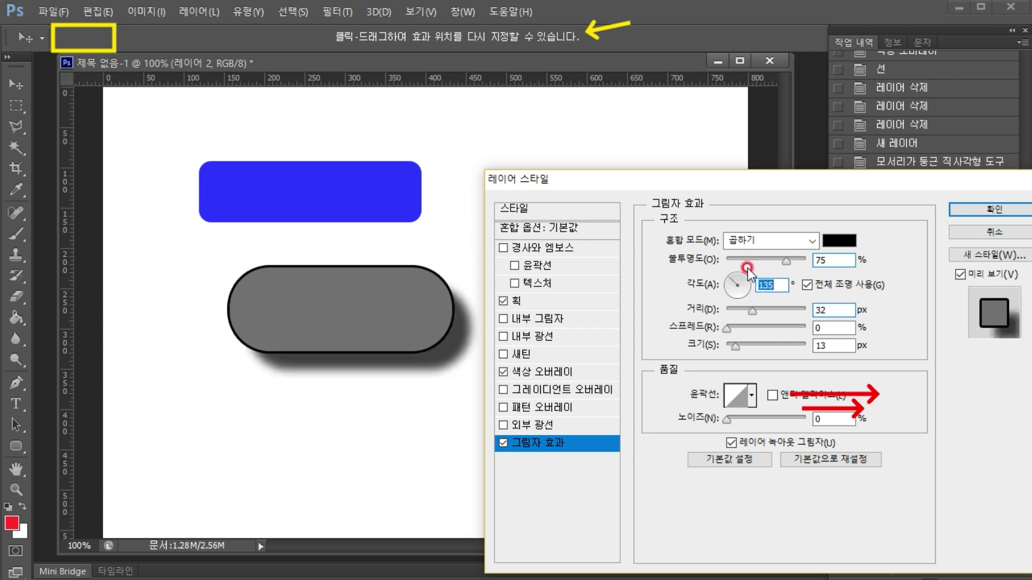
click(958, 213)
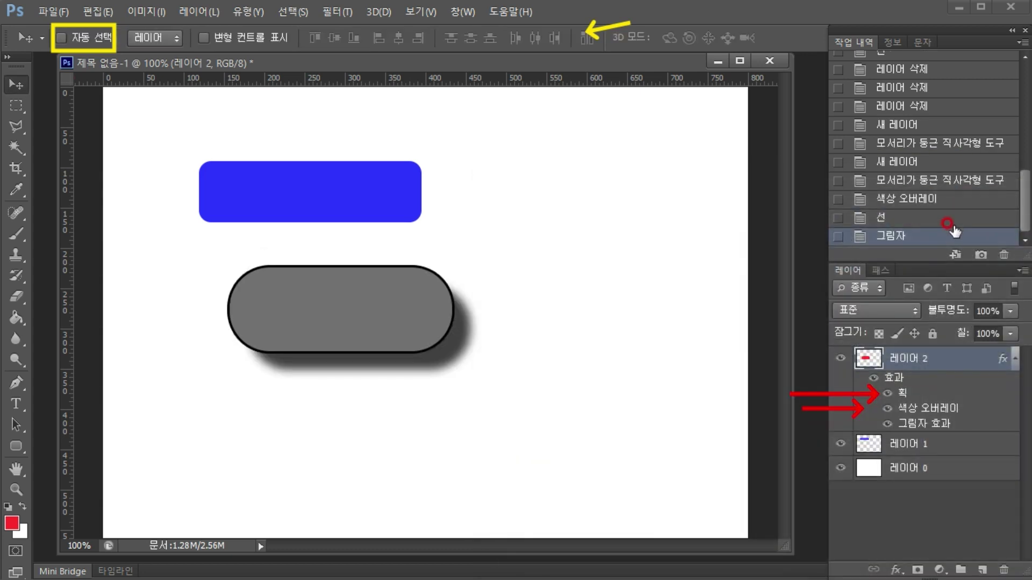
Step: Delete both rounded-rectangle layers and add a new empty layer above 레이어 0
click(893, 397)
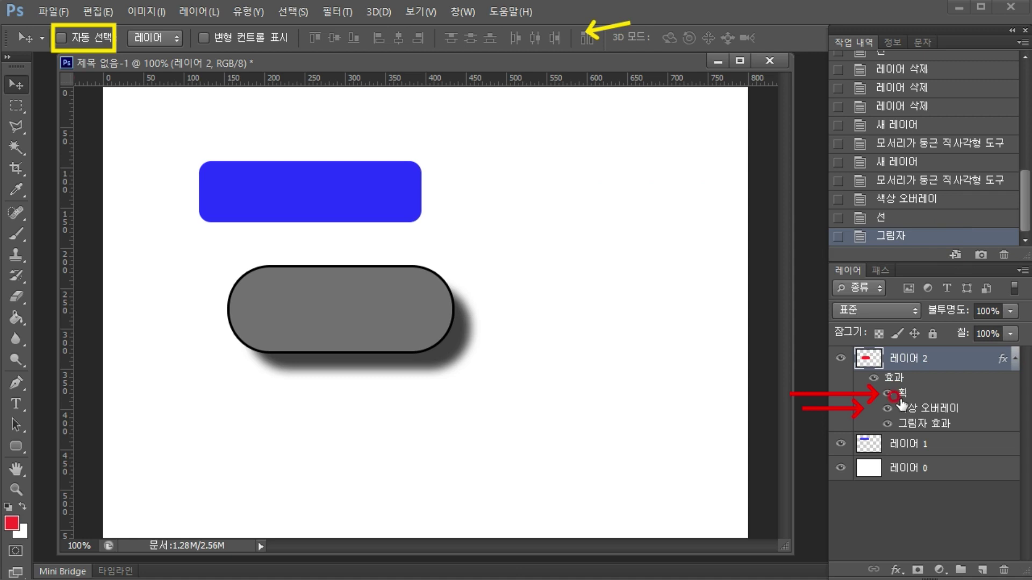
click(124, 41)
drag(820, 424, 873, 424)
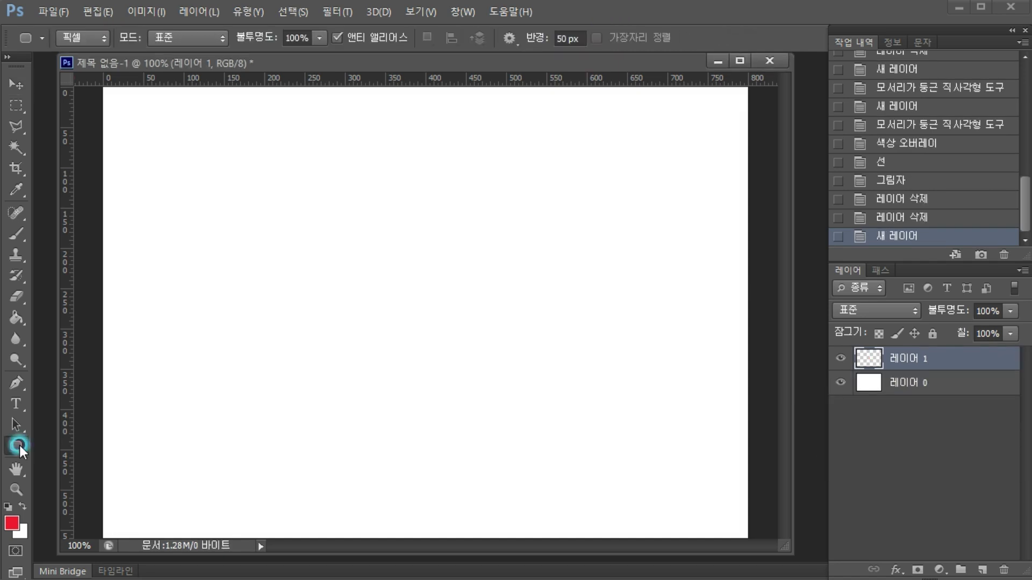
Step: Draw a red circle about 135 px across and a red ellipse about 210 × 155 px beside it with the Ellipse tool
right_click(18, 446)
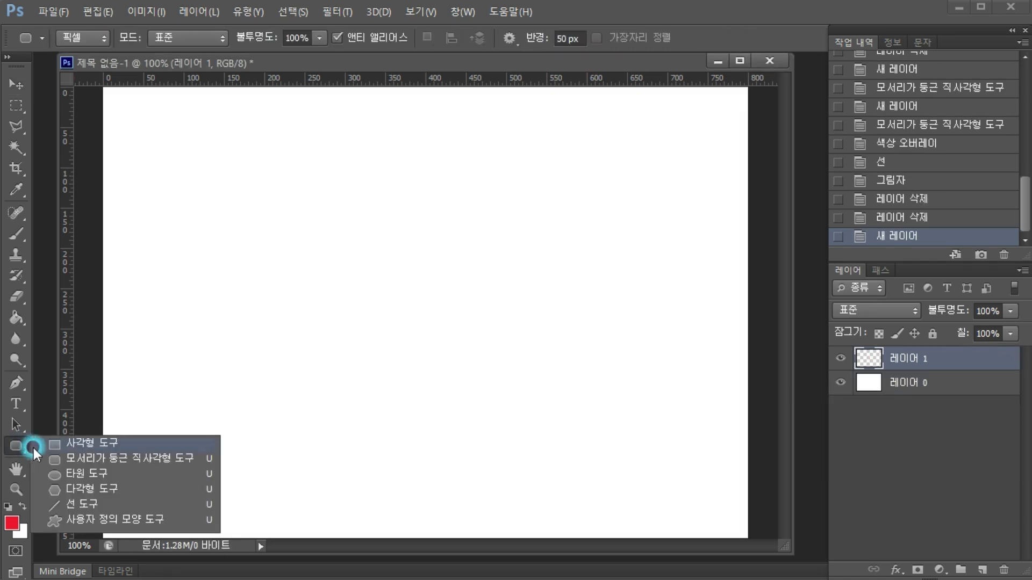
click(63, 473)
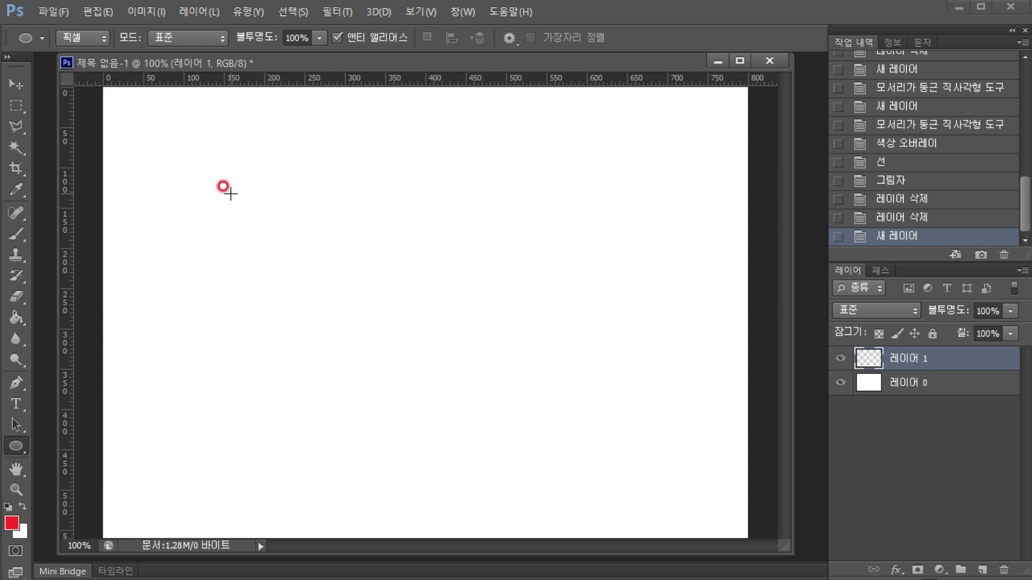
drag(230, 192, 361, 302)
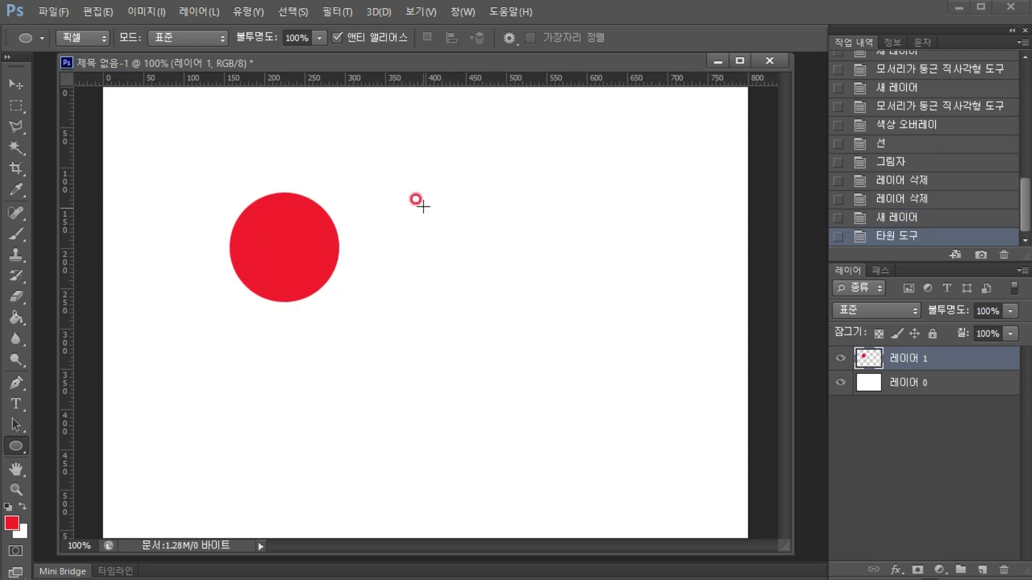
drag(408, 173, 579, 299)
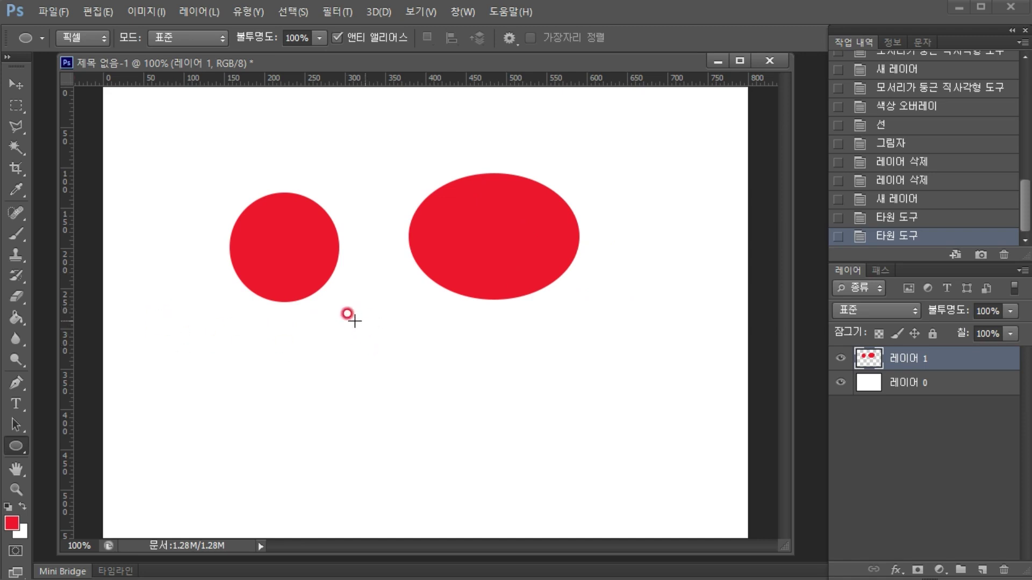
click(370, 336)
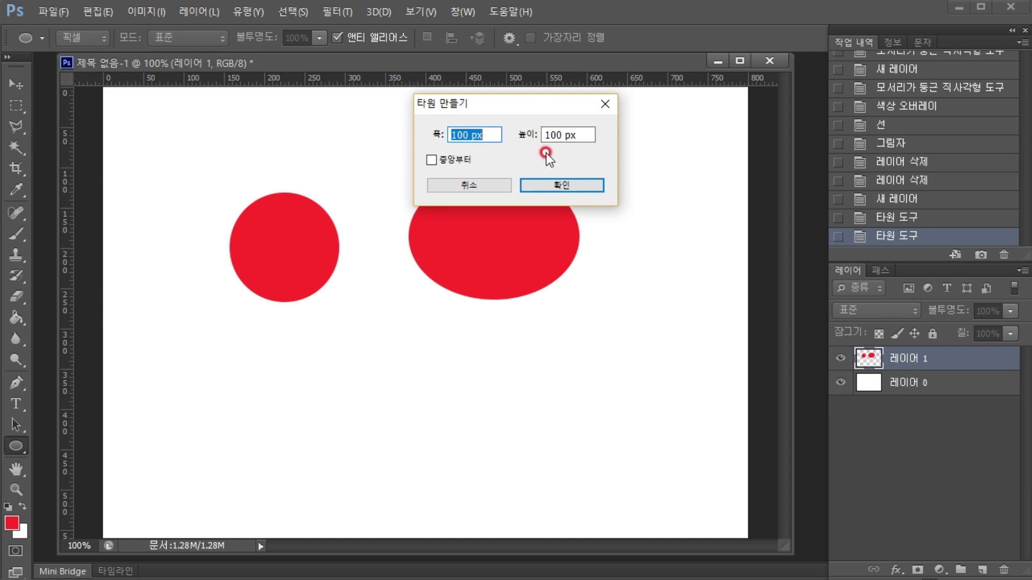
click(605, 103)
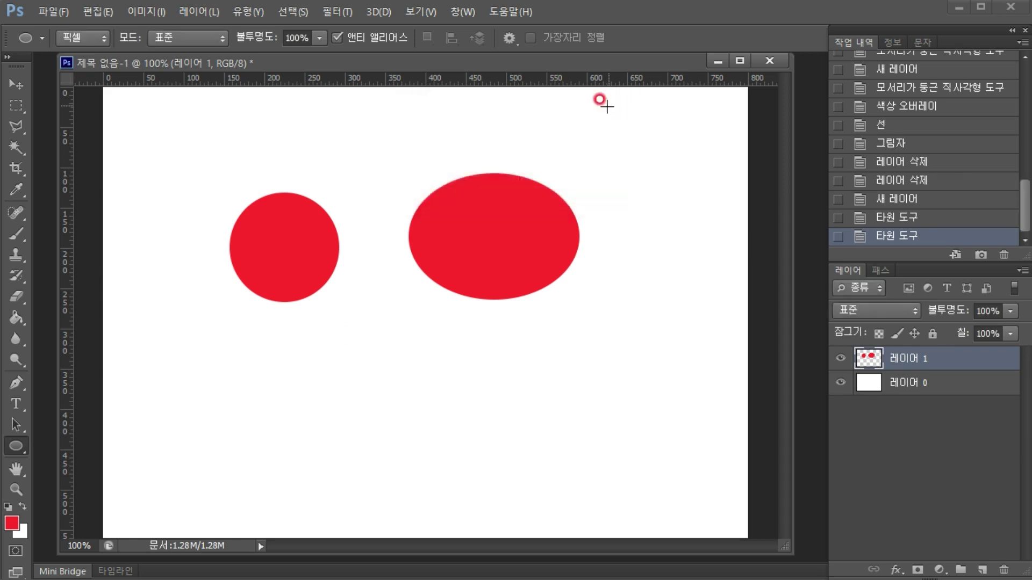
Step: Hide 레이어 1 and draw a red three-sided polygon about 150 × 135 px on a new layer
right_click(16, 446)
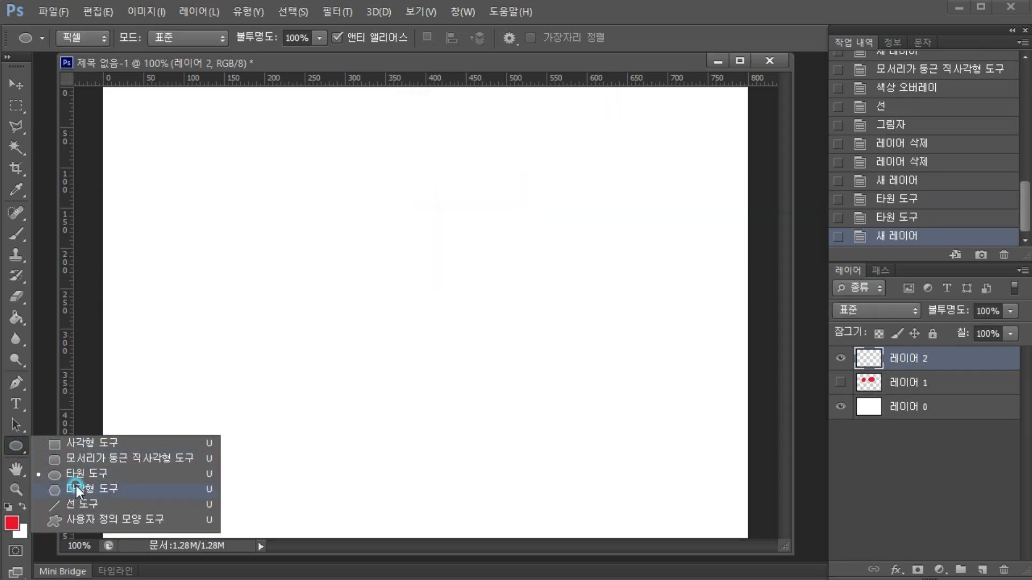
click(55, 488)
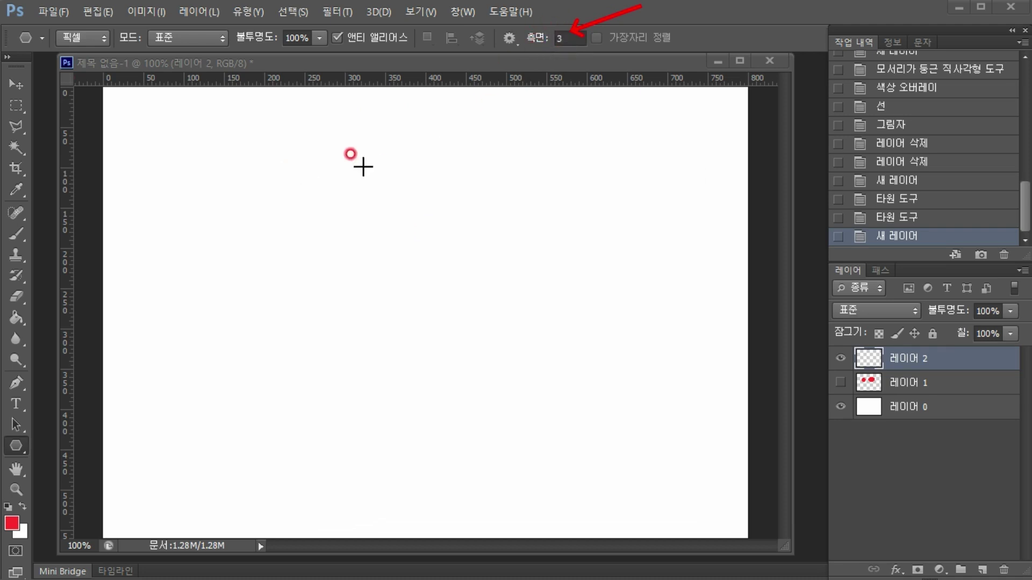
drag(305, 172, 362, 213)
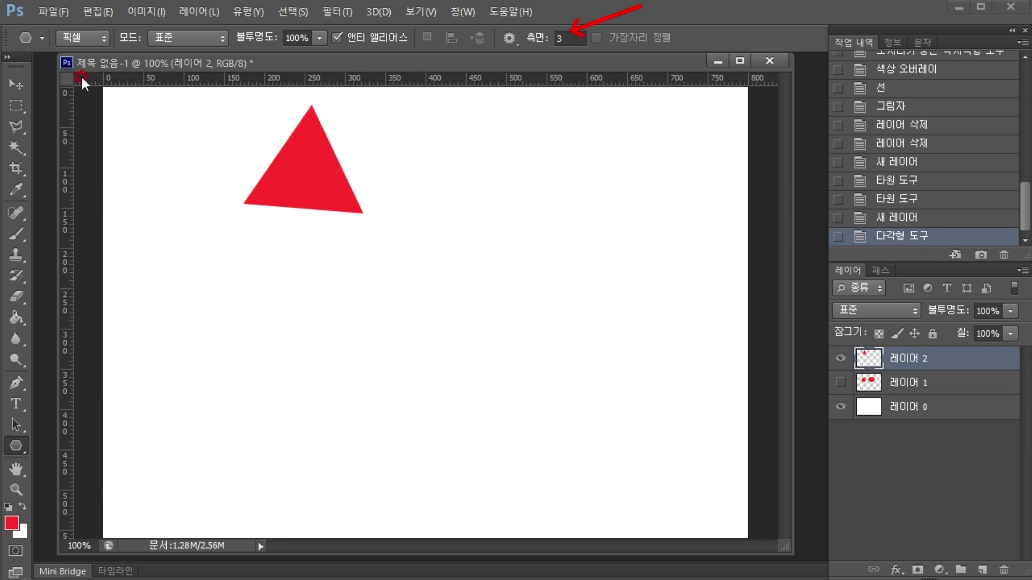
Step: Set the Polygon tool to 5 sides and draw a red pentagon on another new layer
text(5)
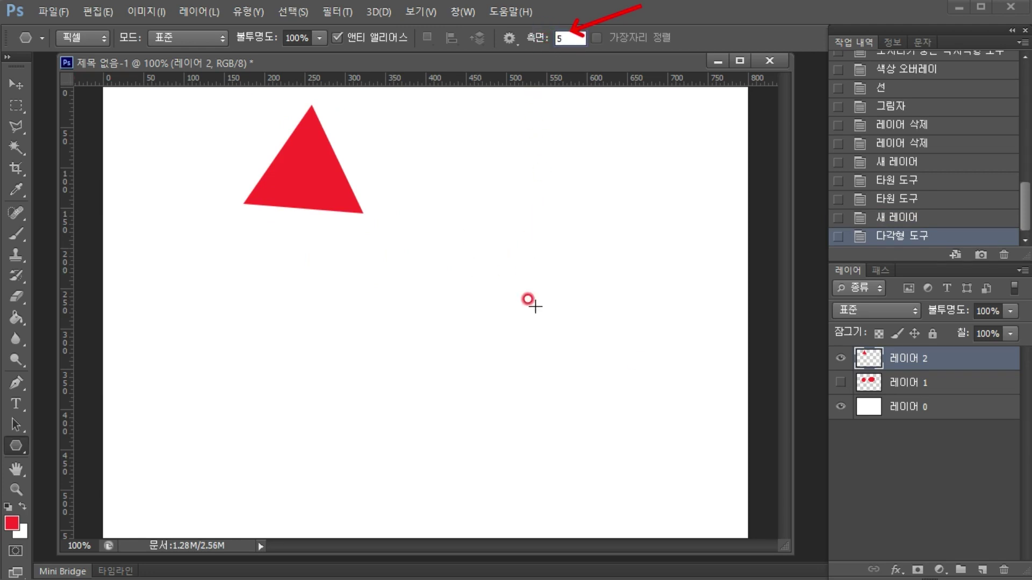
click(979, 570)
drag(479, 243, 549, 271)
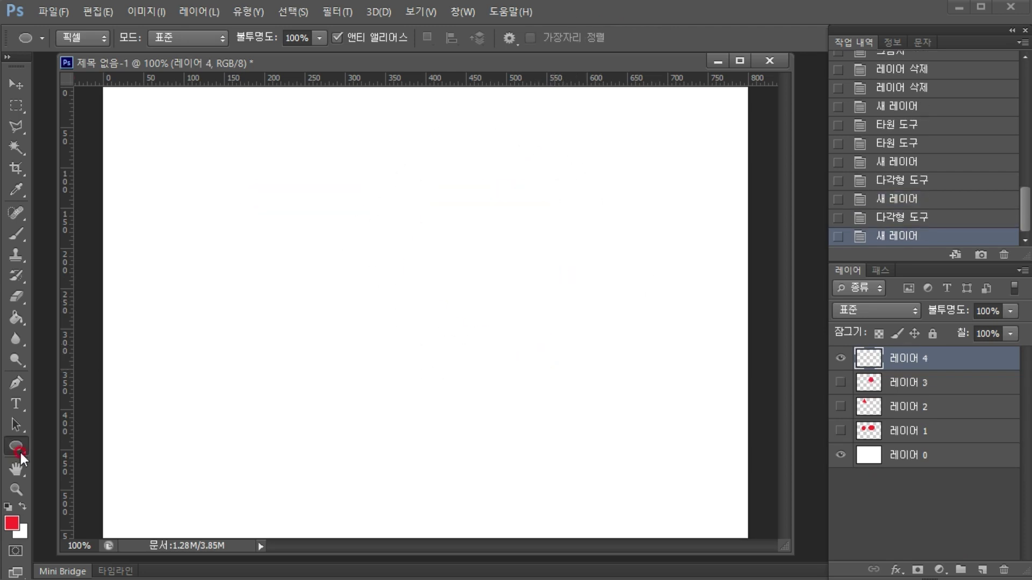
Step: Draw three thin red straight lines at different angles with the Line tool on 레이어 4
click(21, 453)
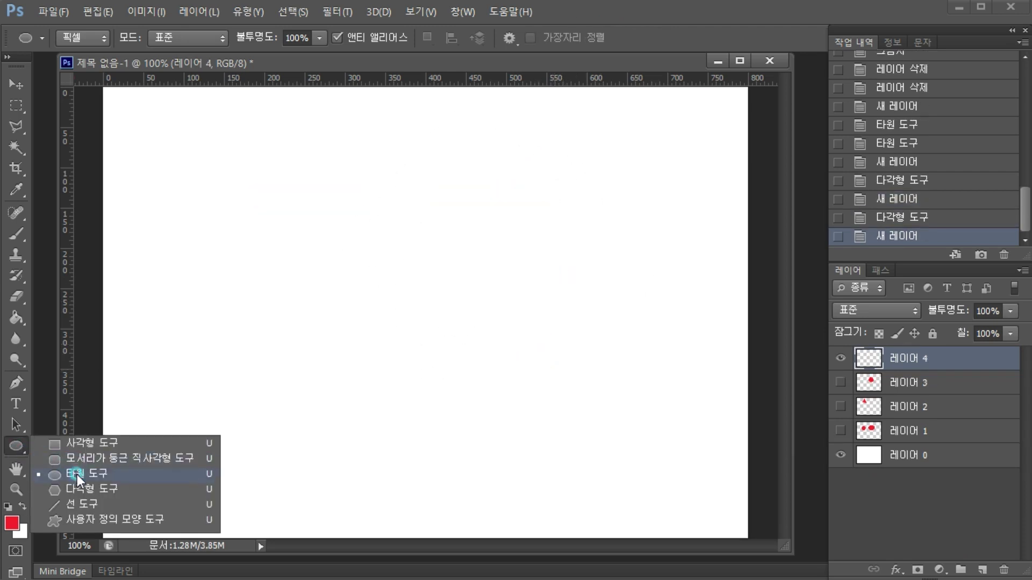
click(77, 501)
drag(238, 183, 467, 222)
drag(328, 322, 657, 217)
drag(220, 249, 270, 345)
Step: Set the line thickness to 4 px and draw a diagonal line about 220 px long above the thin lines
double_click(559, 38)
text(4)
drag(420, 125, 588, 179)
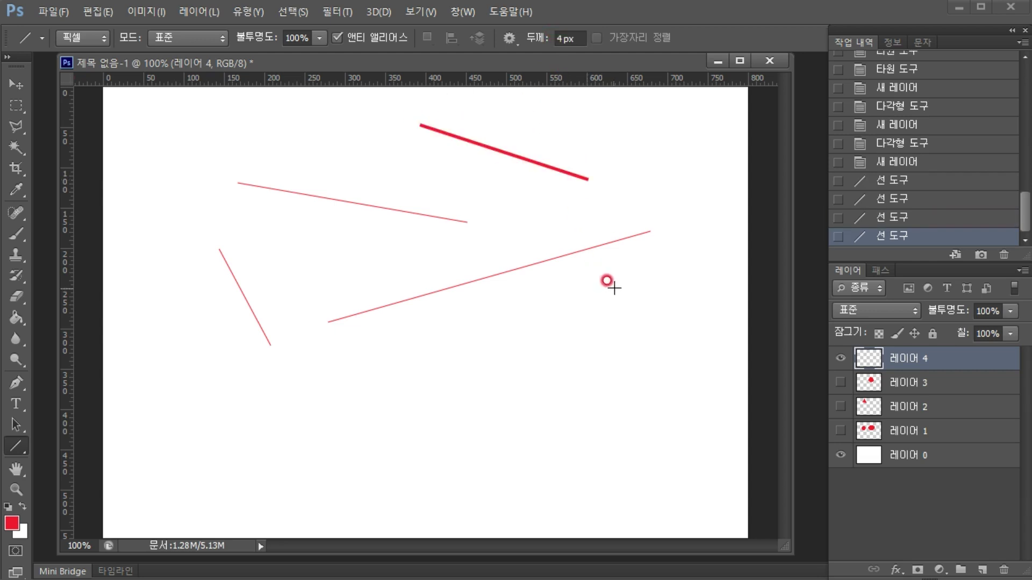
Step: Hide 레이어 4, select the Custom Shape tool and add a new layer
right_click(23, 448)
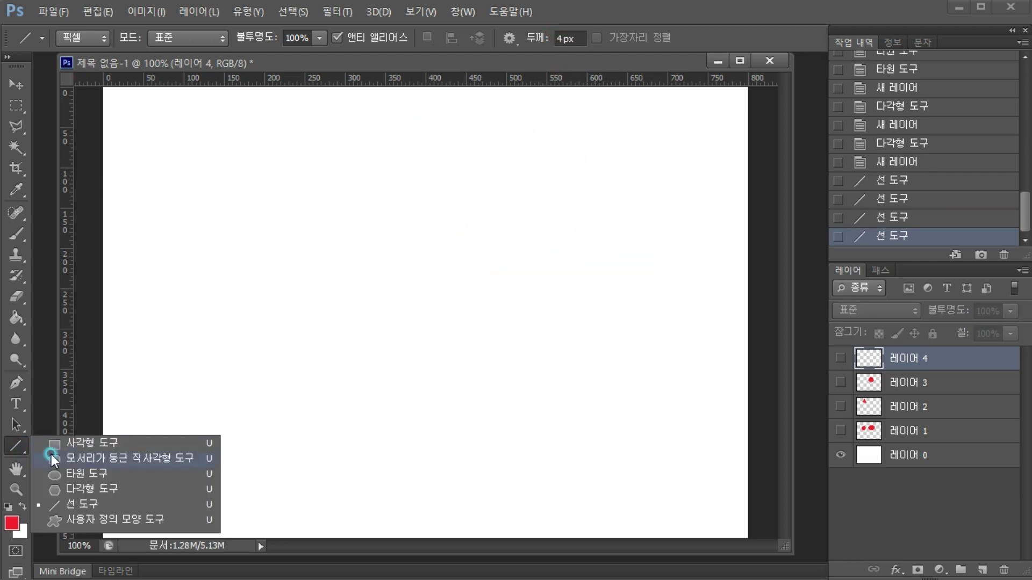
click(63, 518)
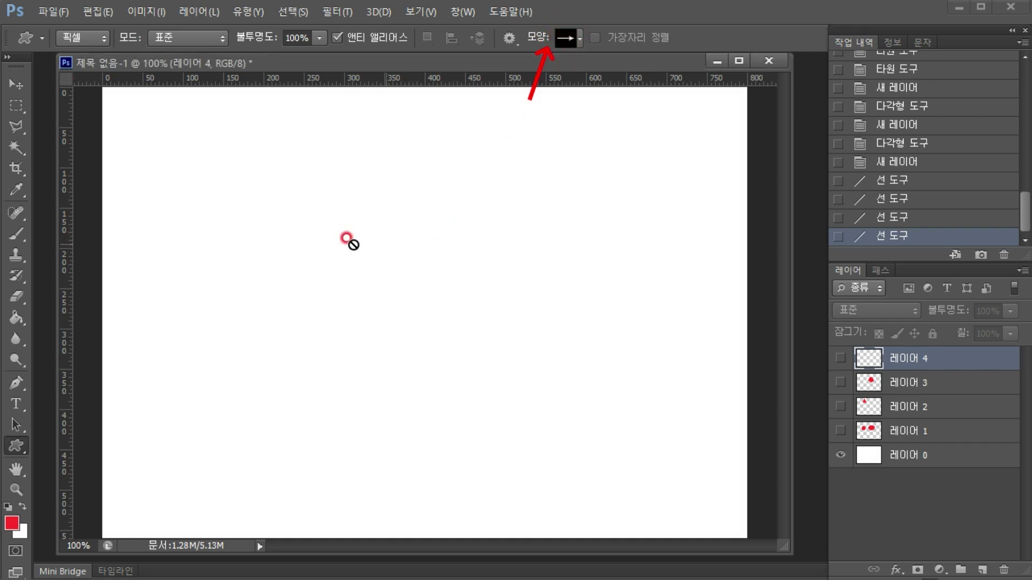
click(982, 570)
Step: Draw a red arrow custom shape about 410 × 145 px across the canvas and undo it
drag(282, 203, 614, 318)
click(443, 357)
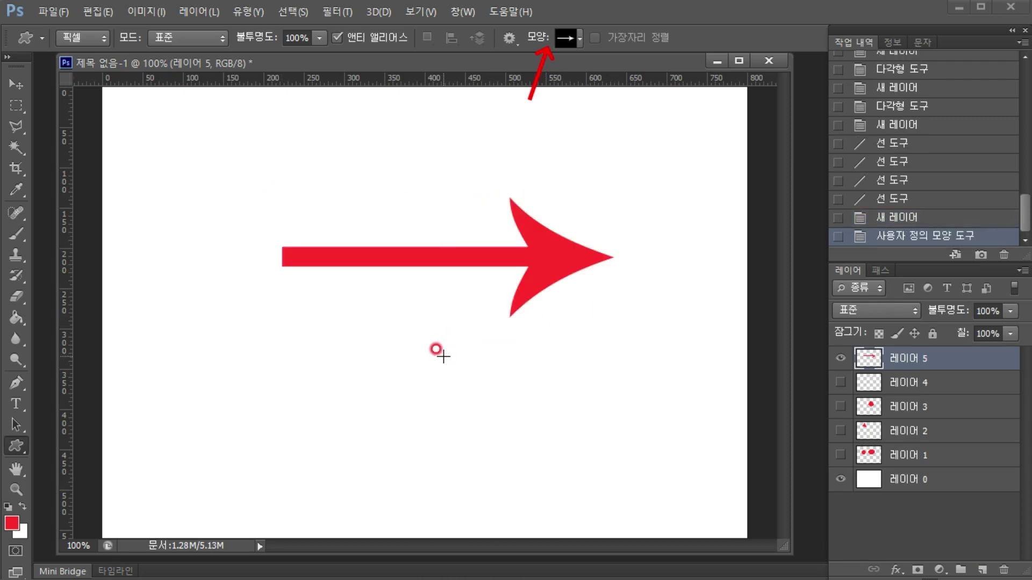
key(ctrl+z)
Step: Choose the heart custom shape and draw a red heart about 280 × 200 px on 레이어 5
click(579, 37)
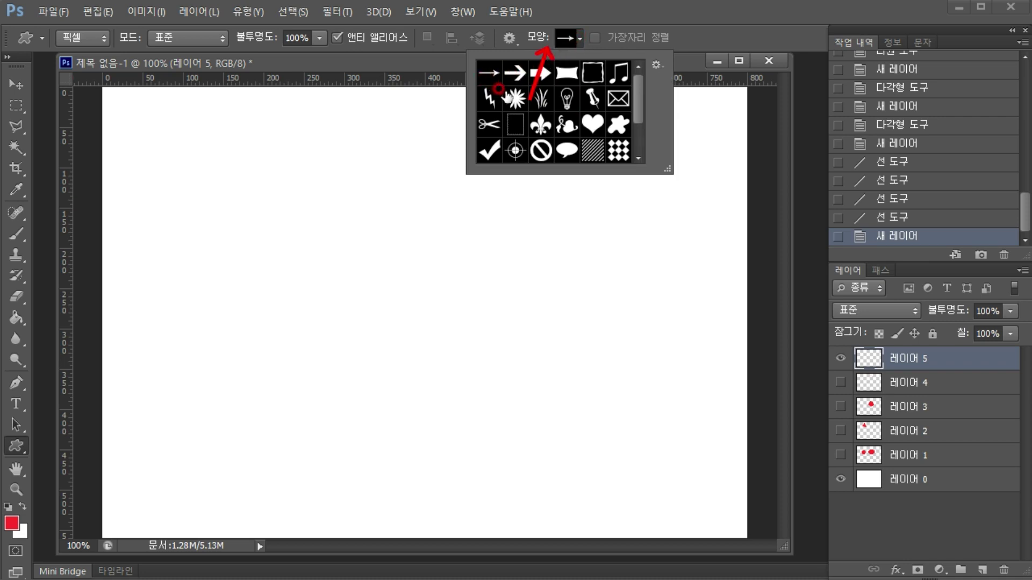
click(591, 125)
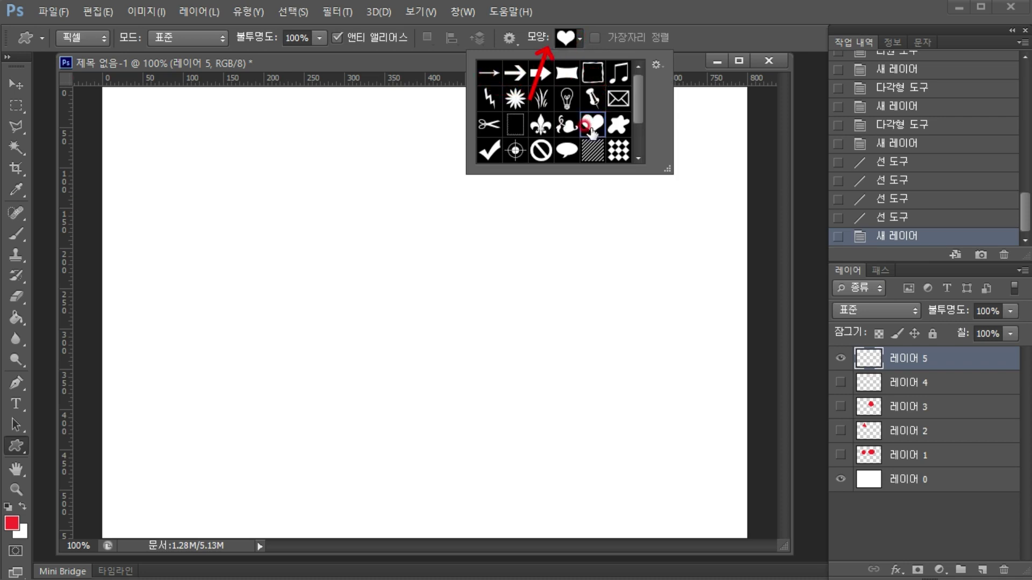
drag(363, 228, 519, 338)
Step: Select the Rectangle tool and open the file 파랑_사각.psd
drag(17, 446, 60, 492)
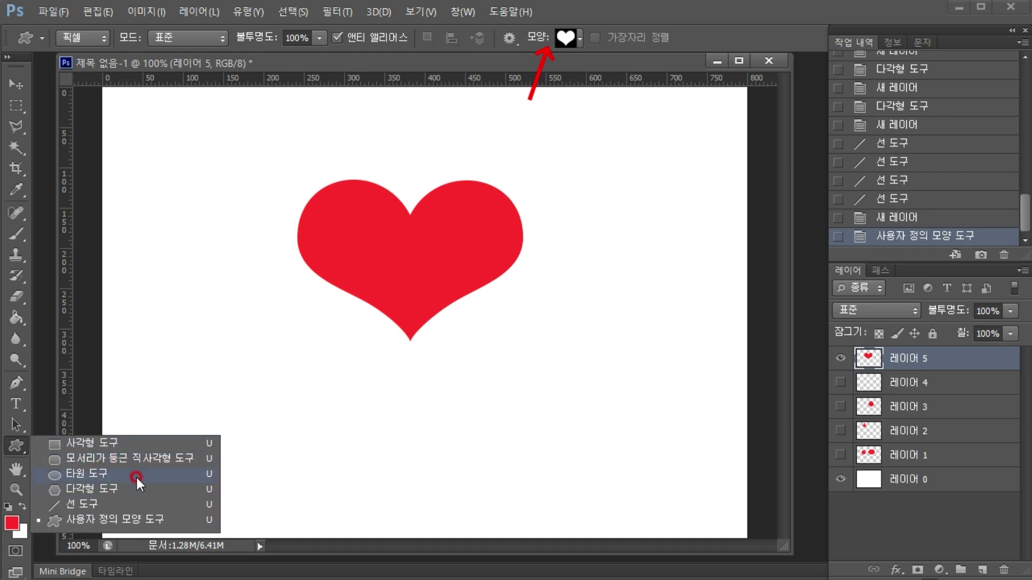
drag(220, 428, 157, 172)
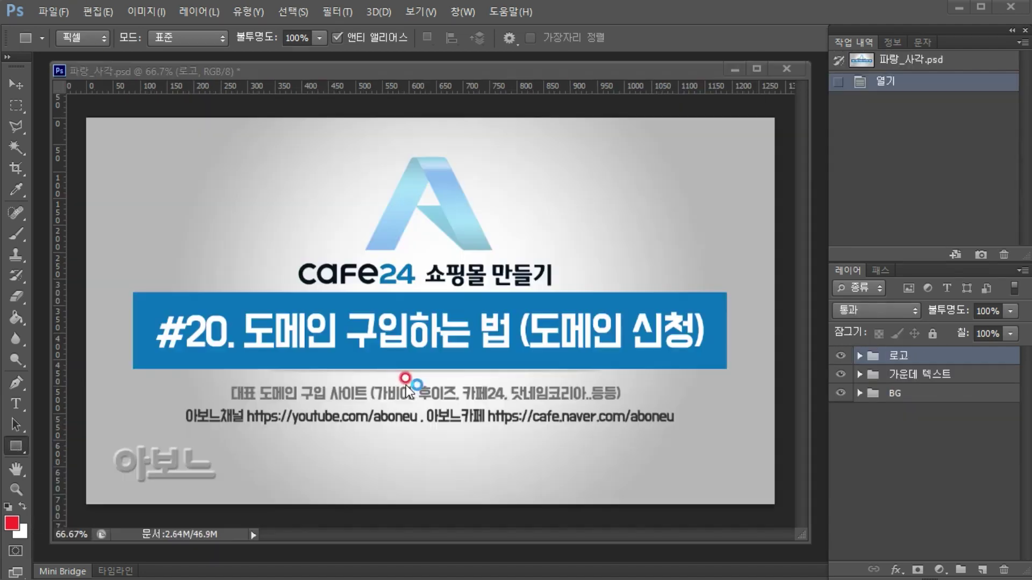
drag(16, 446, 59, 455)
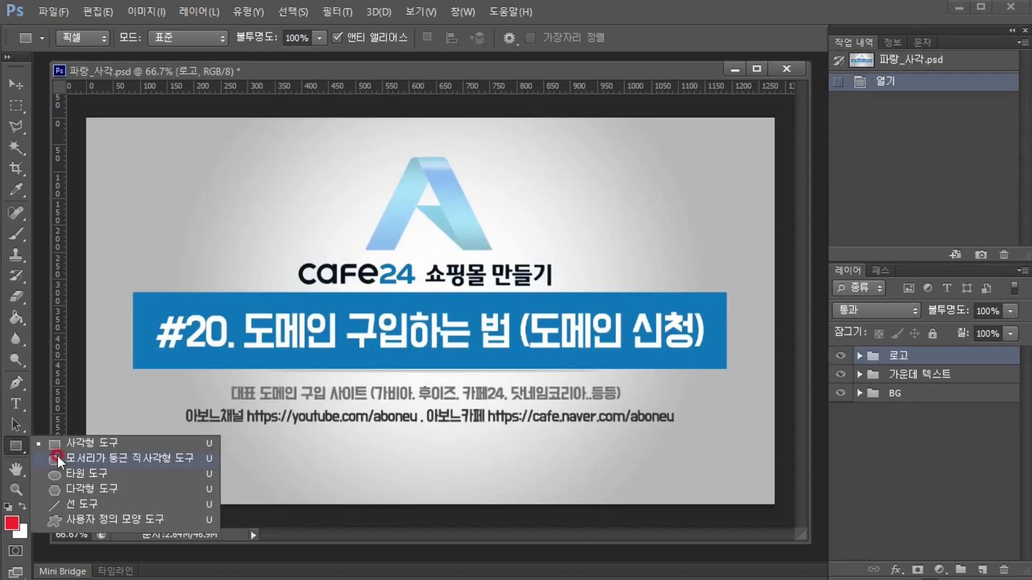
drag(89, 424, 148, 383)
click(157, 263)
click(519, 240)
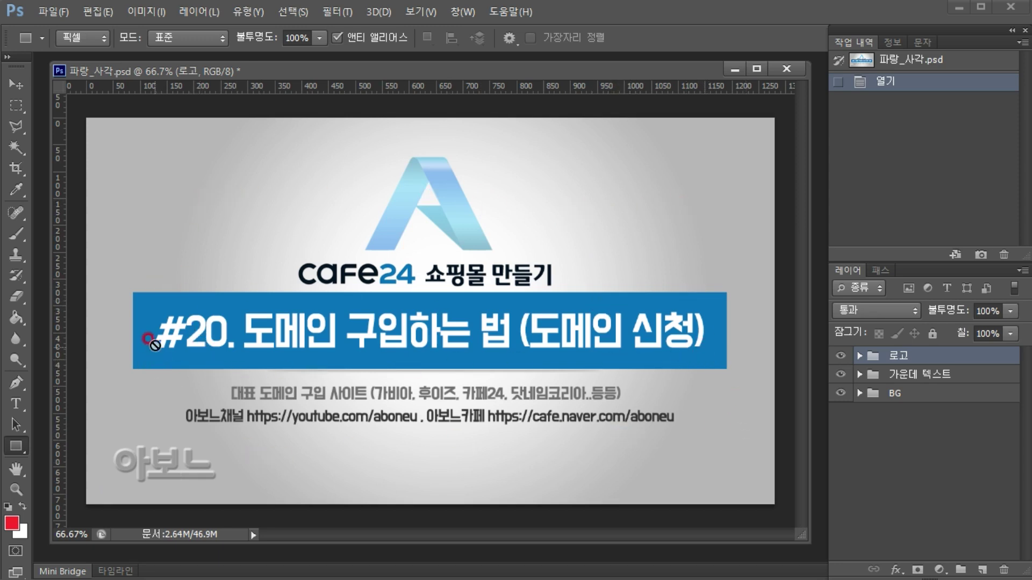
Step: Switch to the Move tool and set the foreground colour to bright magenta
key(v)
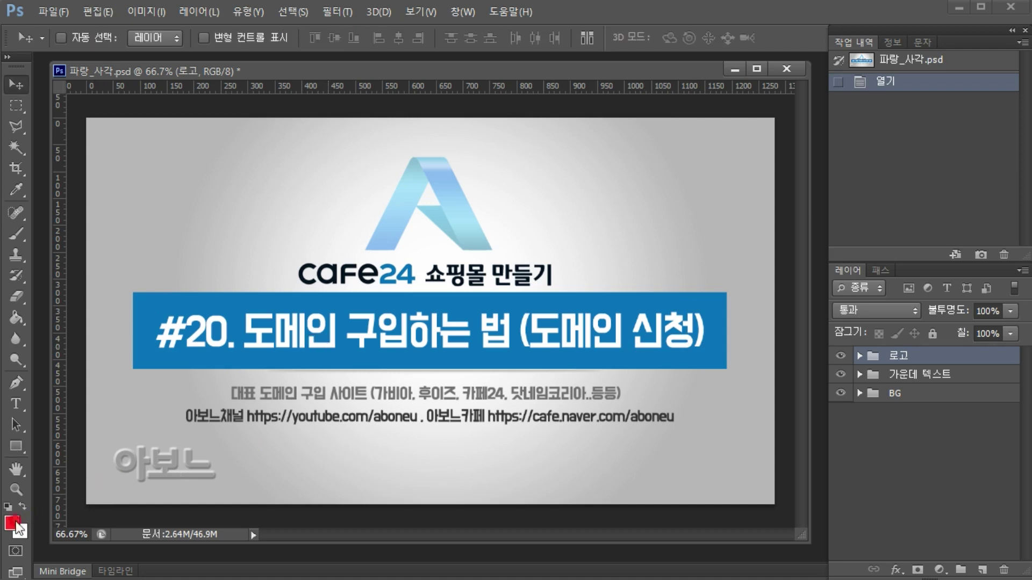
click(12, 523)
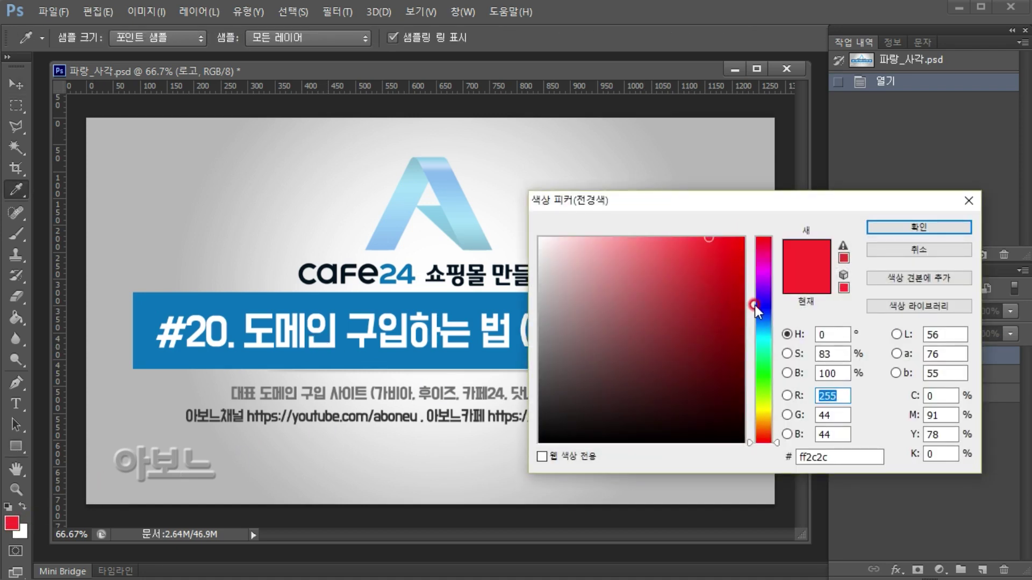
click(763, 382)
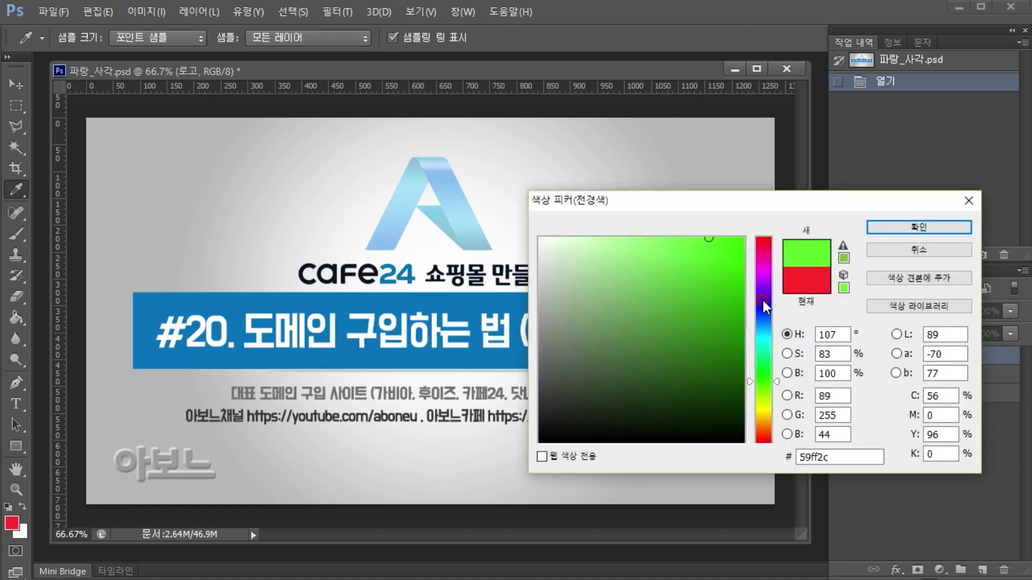
click(763, 271)
click(874, 222)
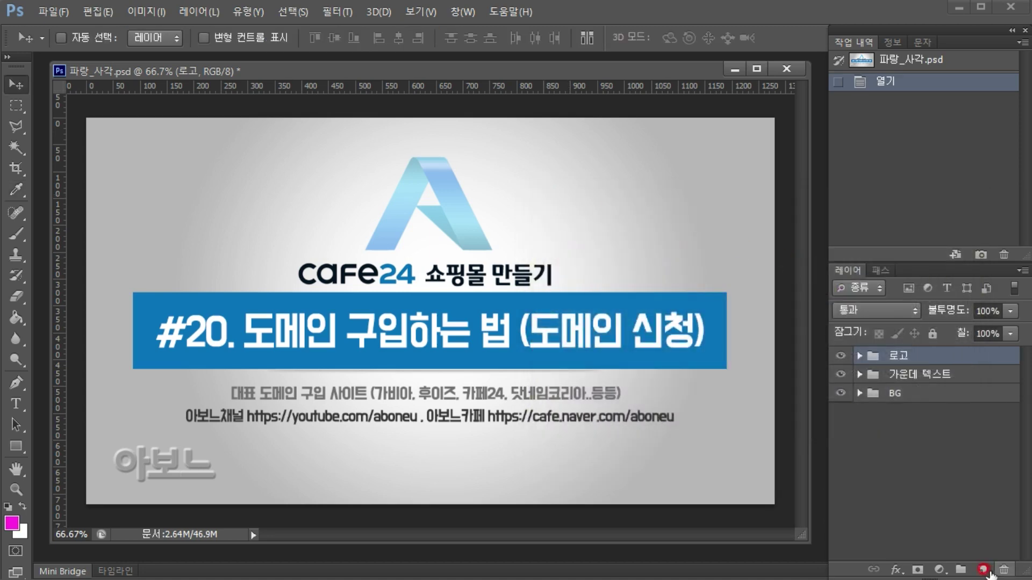
Step: Draw a magenta rectangle about 890 × 115 px below the text lines on a new layer and hide that layer
click(983, 570)
click(15, 446)
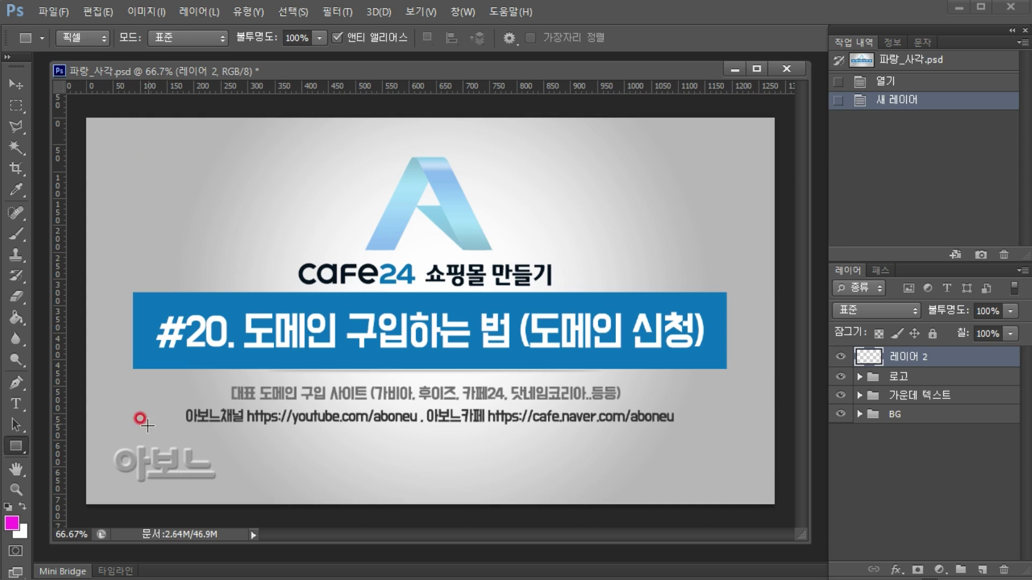
drag(256, 434, 736, 496)
click(405, 466)
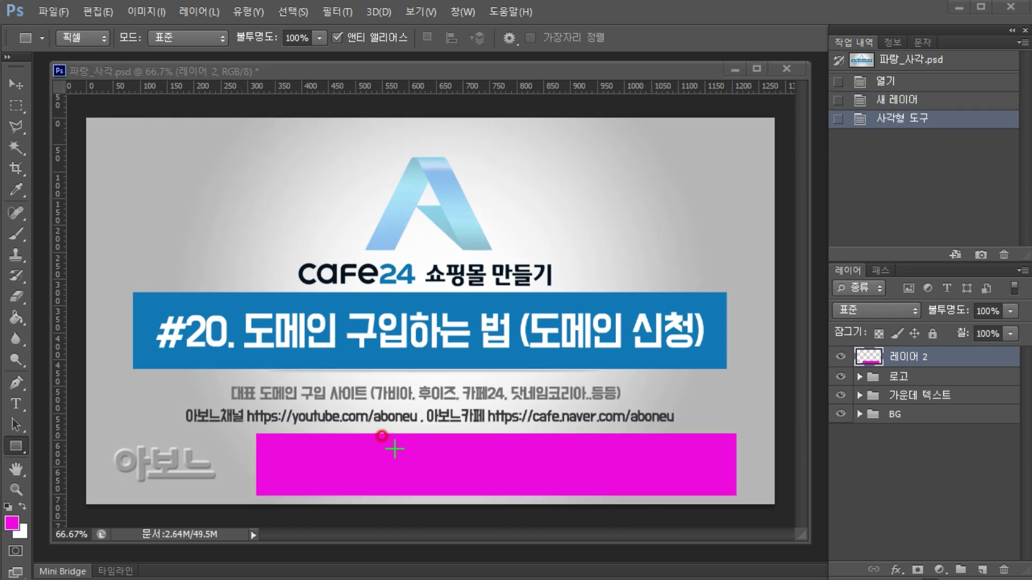
drag(414, 445, 409, 361)
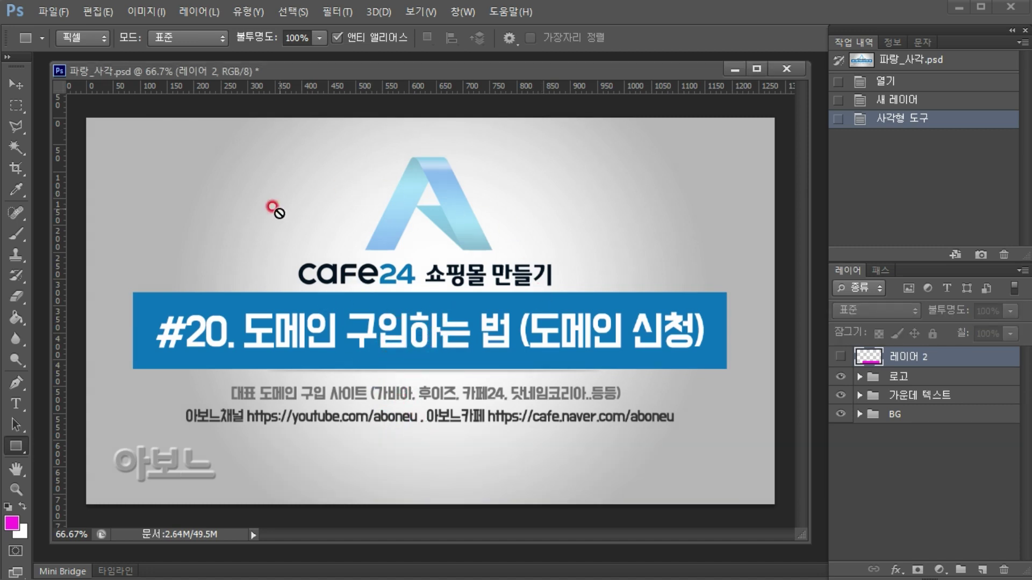
Step: Open the file 빨강_사각.psd and compare its banner with the one in 파랑_사각.psd
double_click(820, 511)
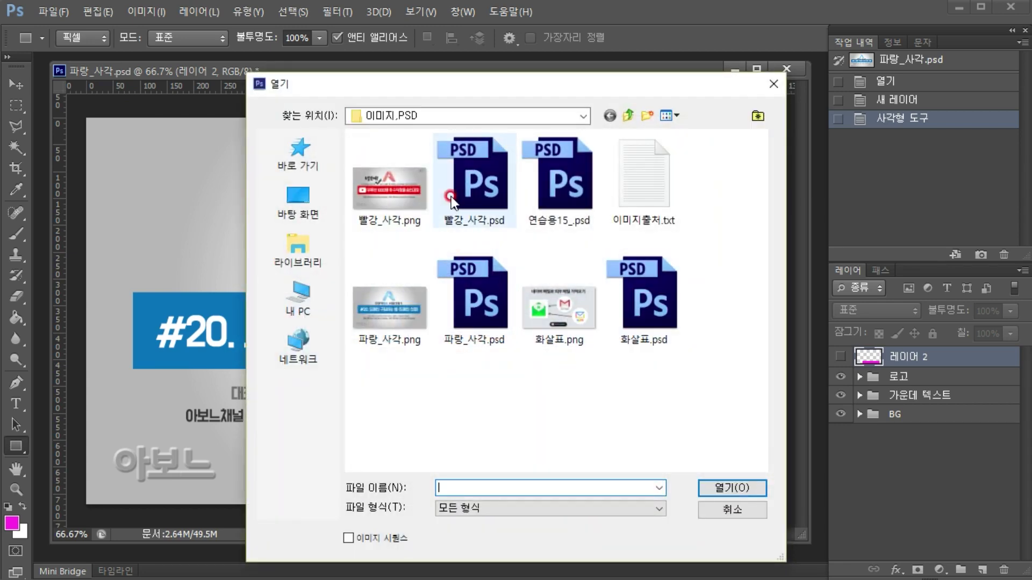
double_click(462, 201)
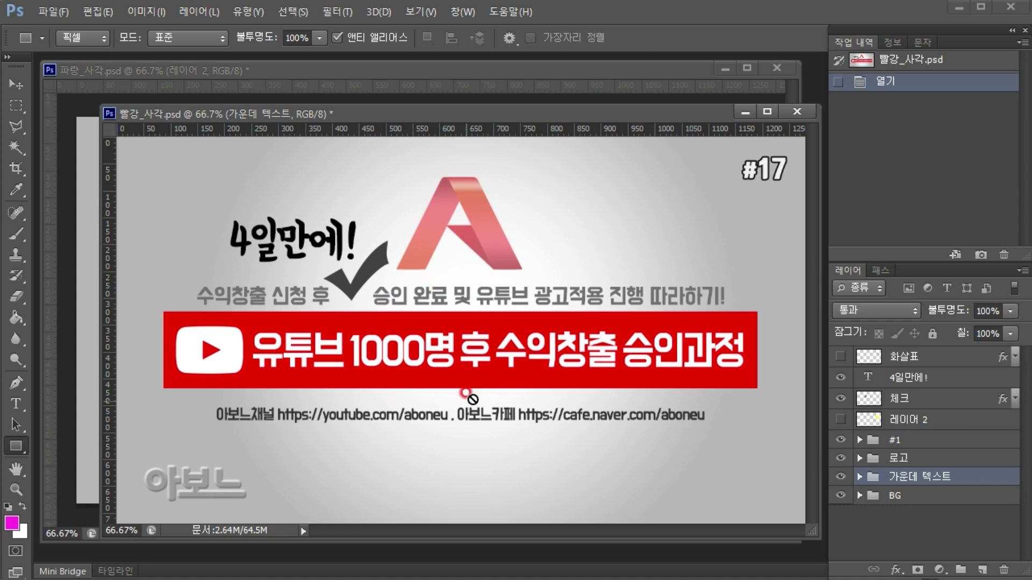
click(78, 64)
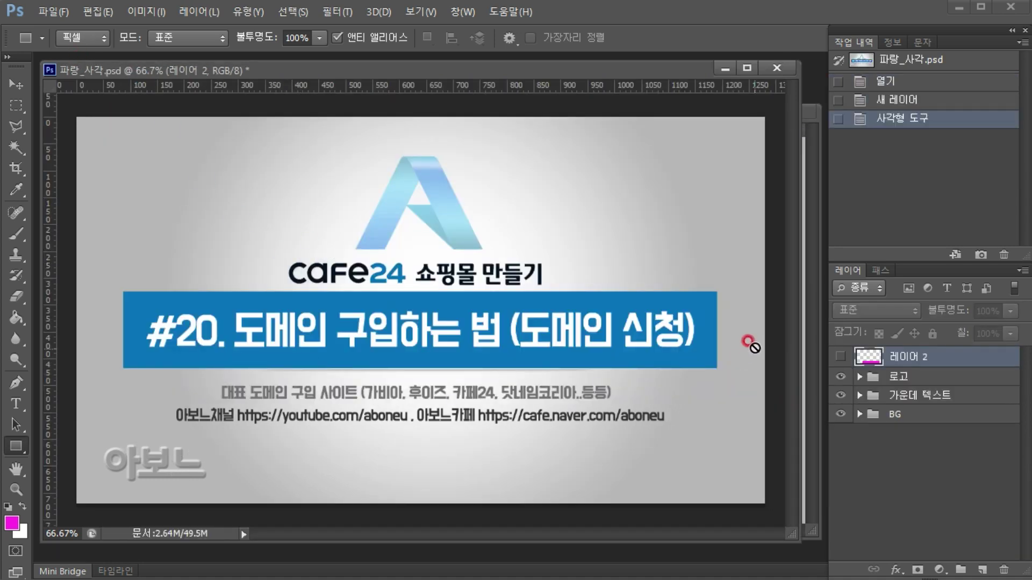
click(810, 249)
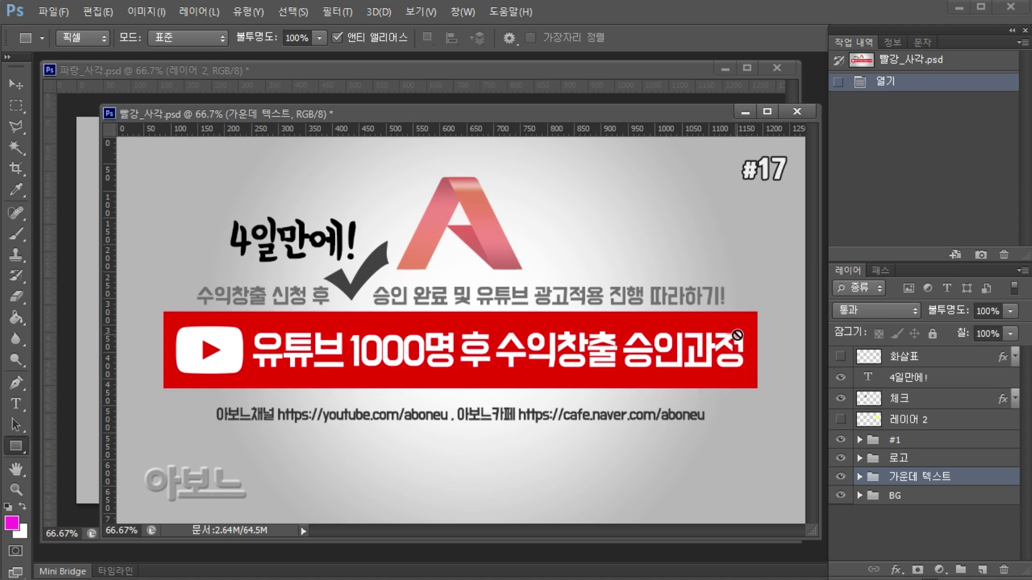
Step: Return to 파랑_사각.psd and toggle the visibility of 레이어 1 to check that it holds the title band
click(434, 72)
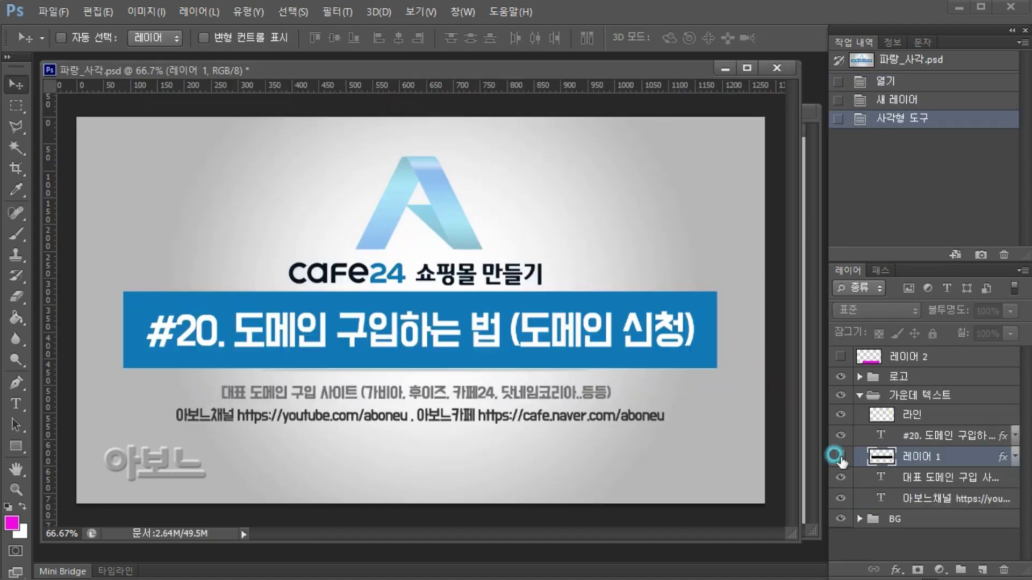
click(841, 456)
click(841, 456)
click(840, 457)
click(841, 456)
Step: Change the Color Overlay of the title band on 레이어 1 to red #ff151b
click(923, 450)
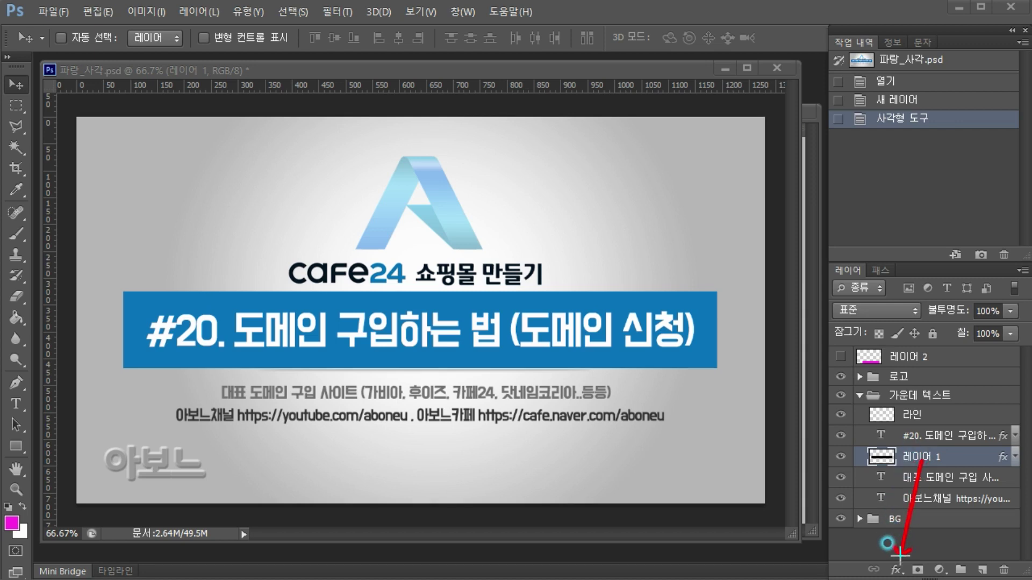
click(895, 569)
click(920, 486)
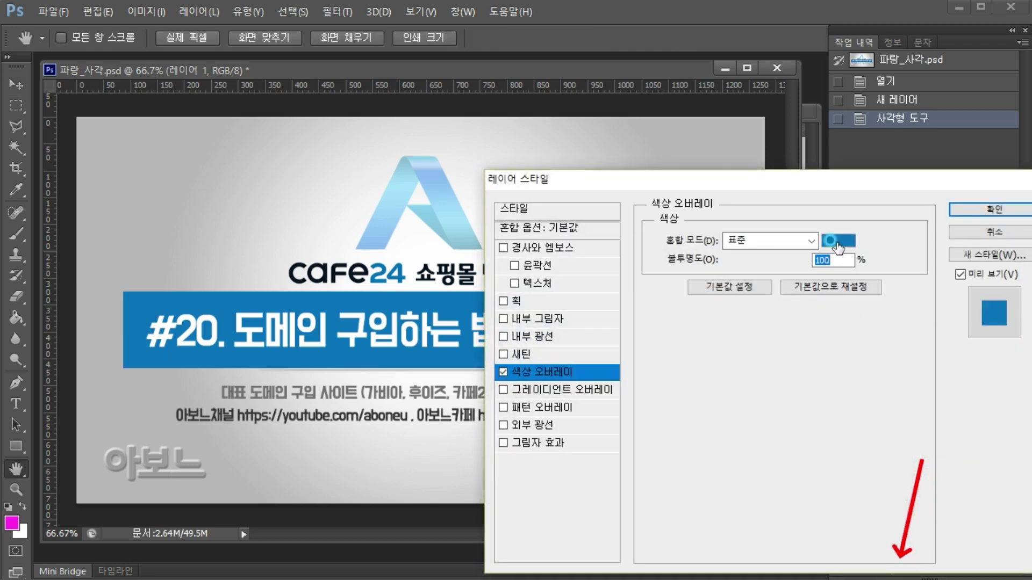
click(836, 243)
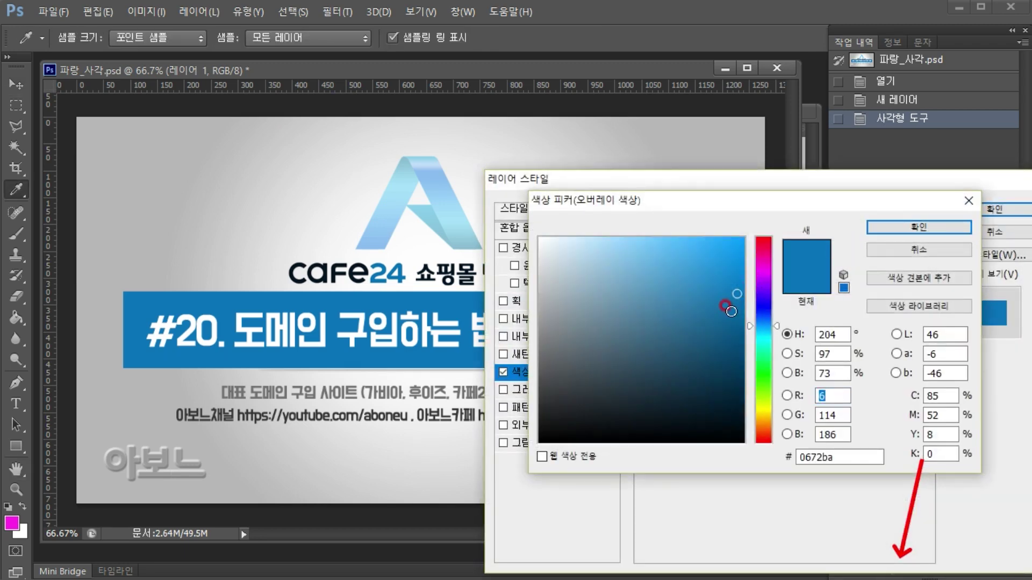
click(760, 239)
click(729, 235)
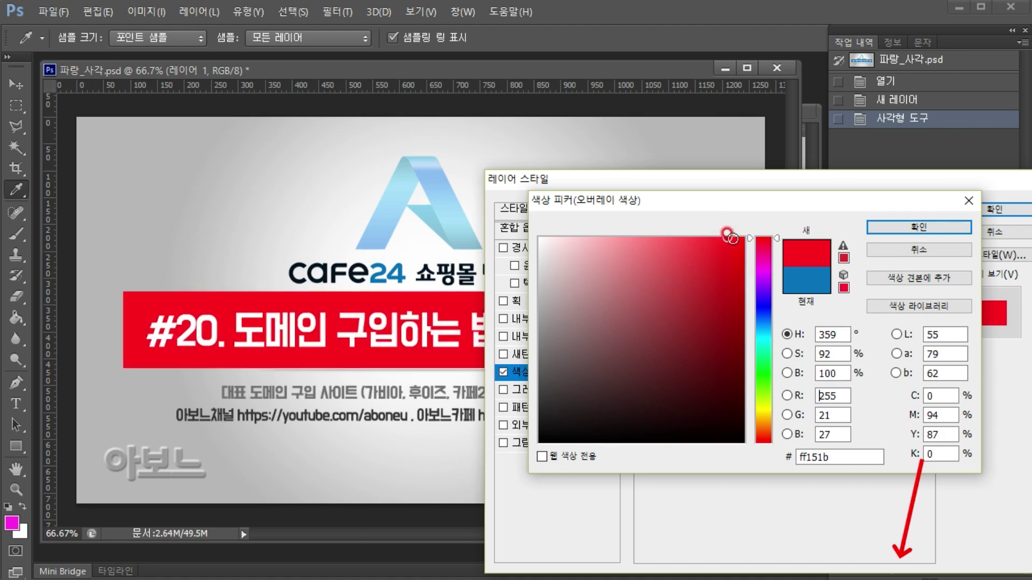
click(862, 226)
click(1001, 209)
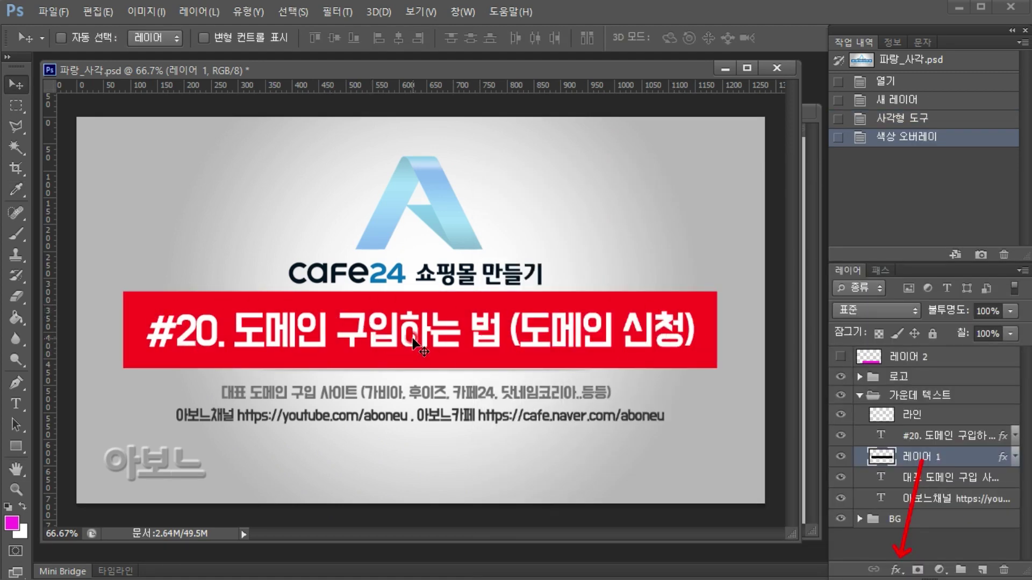
Step: Select the A logo's layer, 로고파랑, and toggle its visibility to check which artwork it holds
ctrl+click(445, 210)
click(841, 397)
click(840, 396)
click(841, 396)
click(840, 396)
click(840, 396)
click(840, 396)
click(840, 396)
click(840, 396)
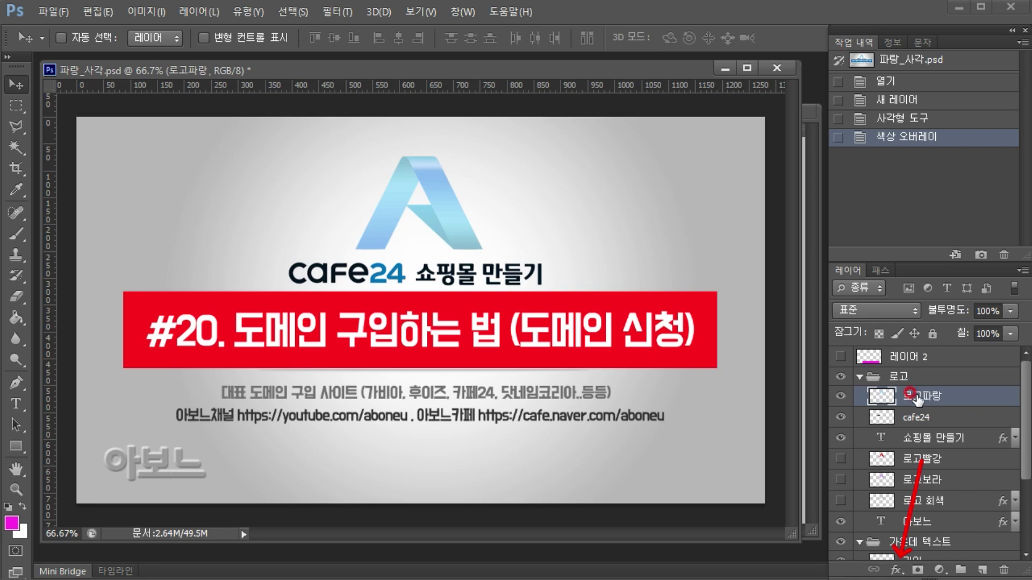
Step: Switch to the Notepad file 요약.txt and highlight the note on duplicating a layer
key(alt+Tab)
click(508, 102)
drag(508, 102, 387, 102)
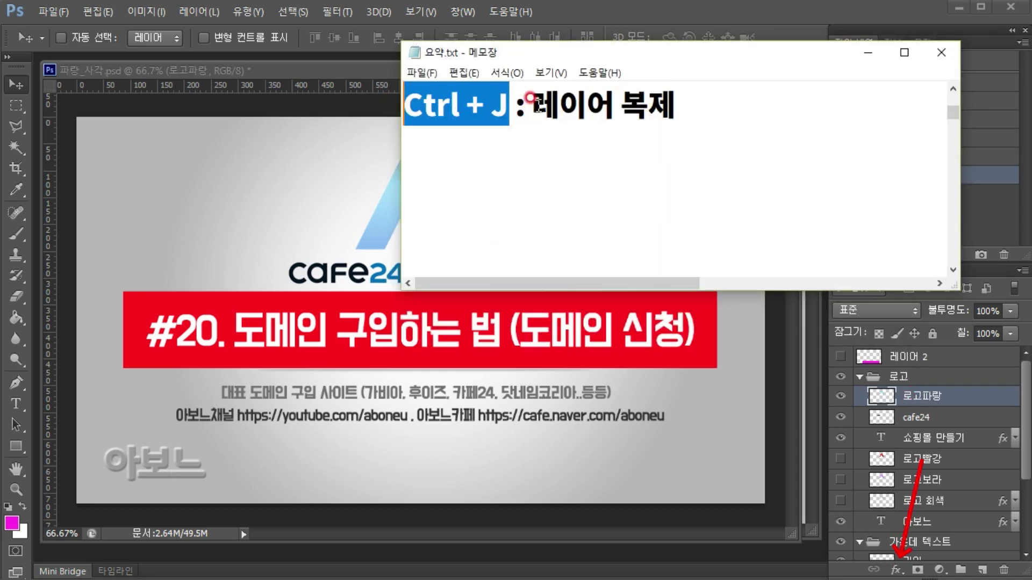
drag(532, 102, 679, 101)
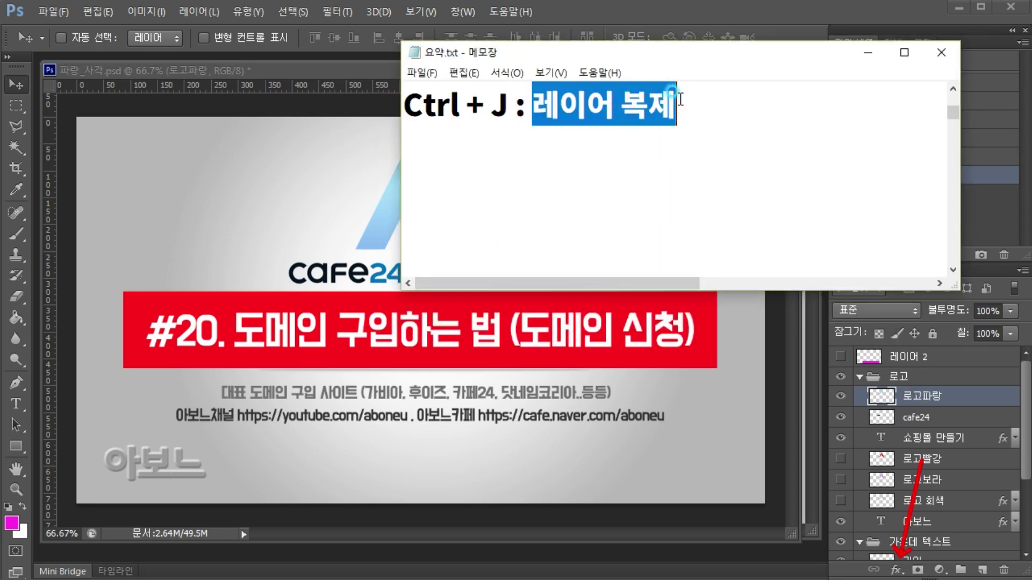
click(865, 57)
Step: Duplicate the 로고파랑 layer and move the copy about 290 px to the right of the original logo
click(949, 395)
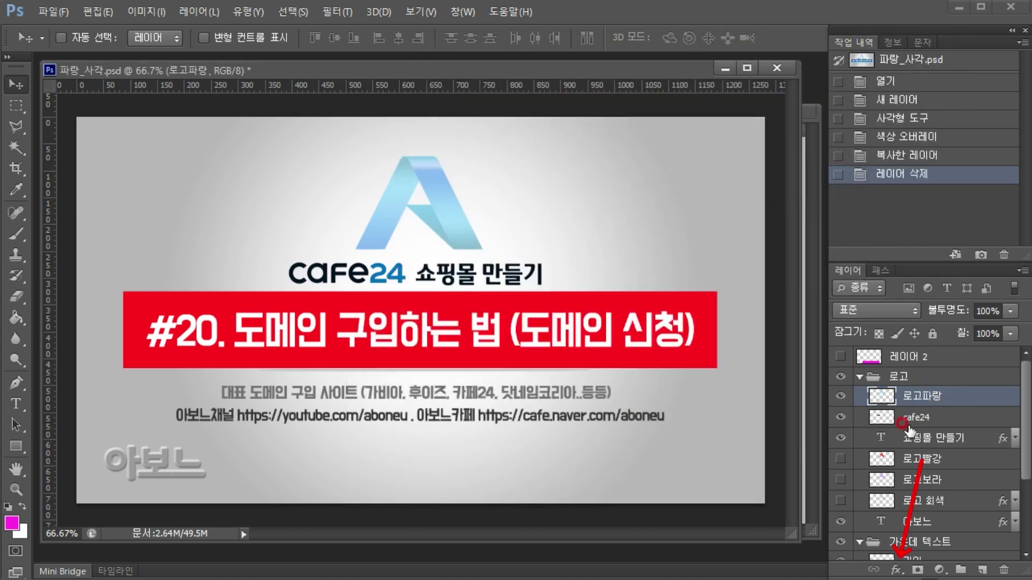
key(ctrl+j)
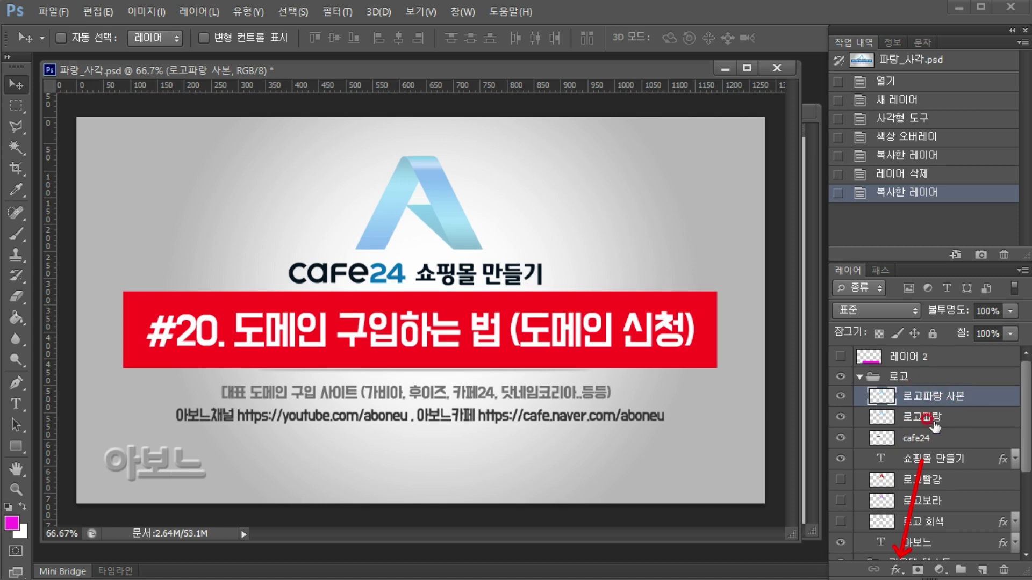
click(921, 417)
click(925, 396)
drag(447, 214, 603, 214)
click(840, 396)
click(841, 397)
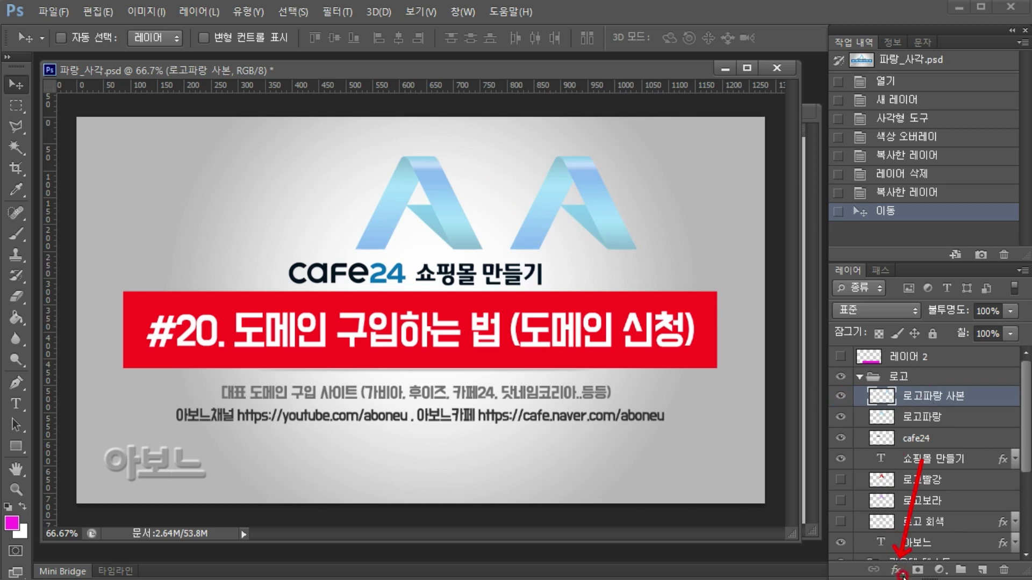
Step: Apply a red Color Overlay effect at 100% opacity to the copied logo
click(894, 570)
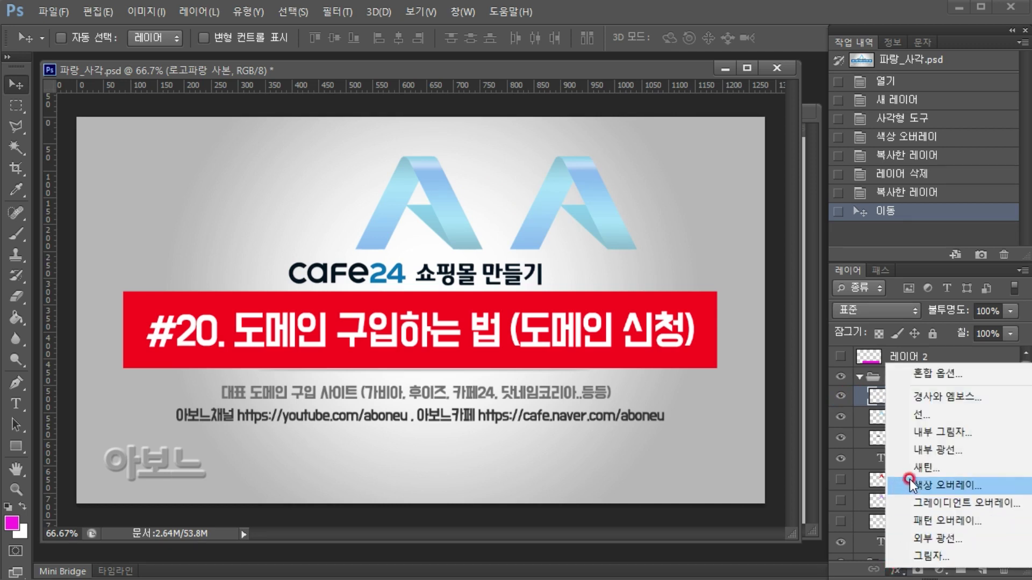
click(910, 485)
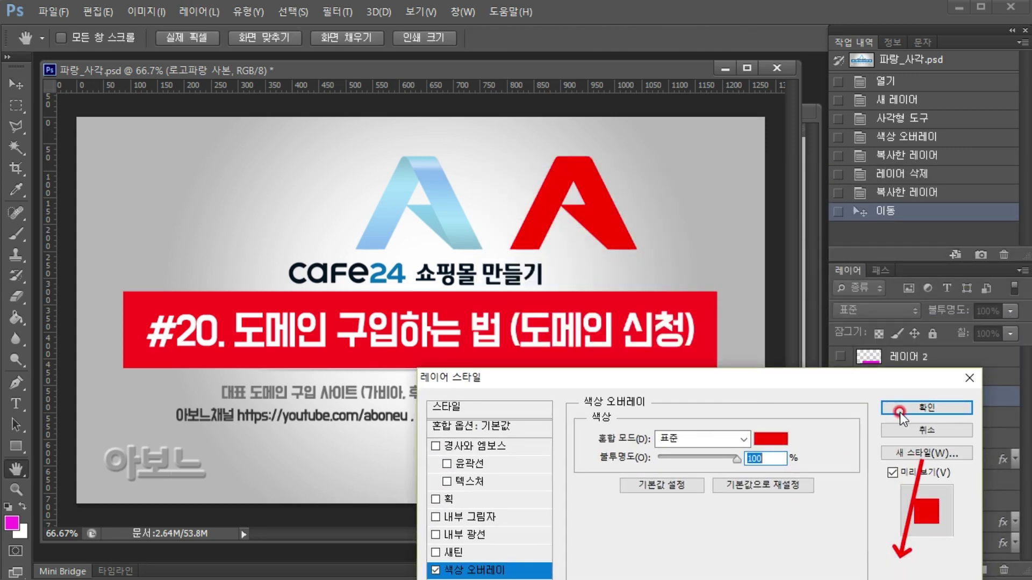
click(899, 411)
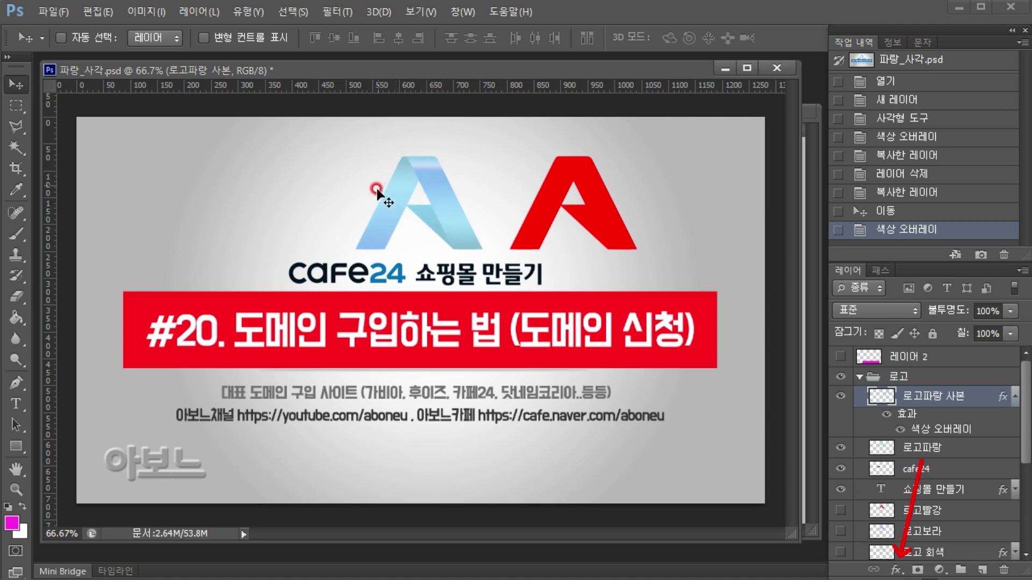
Step: Toggle the copied logo's Color Overlay effect repeatedly to compare it with and without the overlay
click(898, 428)
click(897, 426)
click(896, 426)
click(896, 426)
click(896, 425)
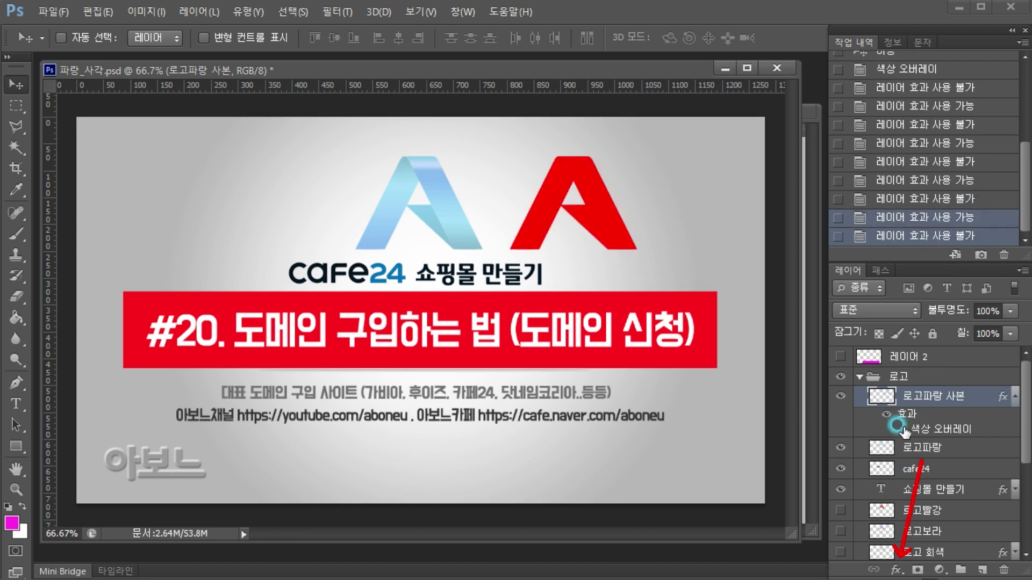
click(896, 426)
click(897, 426)
click(897, 426)
click(897, 426)
click(896, 426)
click(896, 426)
Step: Select the original 로고파랑 layer and highlight the Hue/Saturation (색조 / 채도) note in the Notepad file 요약.txt
click(882, 447)
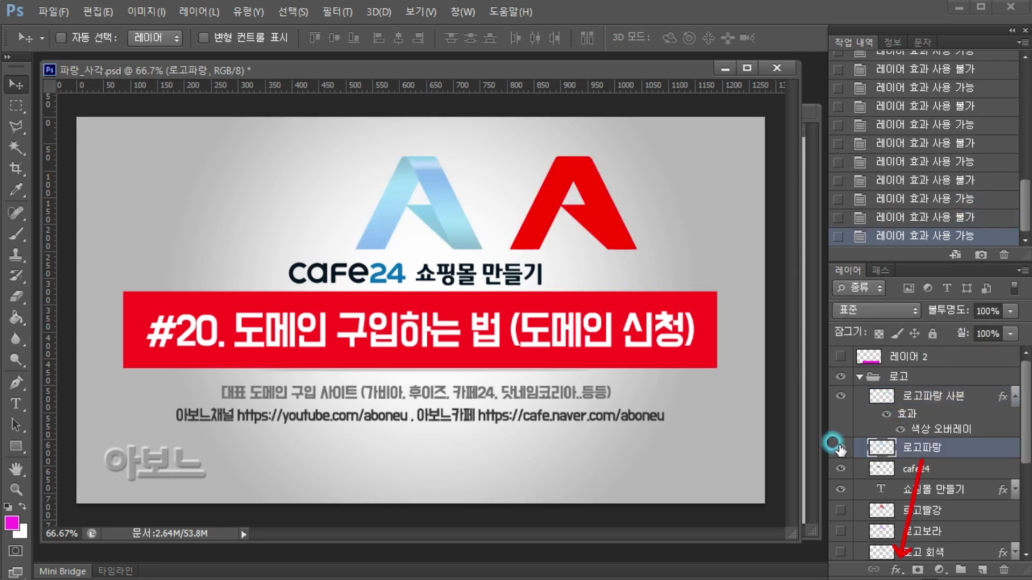
click(841, 448)
key(alt+Tab)
drag(515, 150, 404, 149)
click(672, 150)
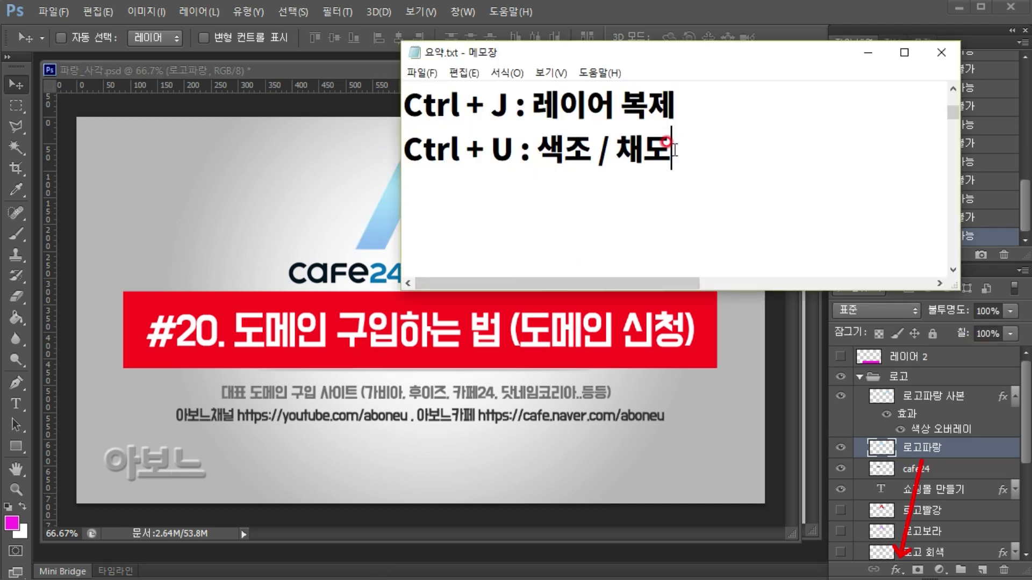
double_click(669, 150)
drag(516, 149, 409, 150)
drag(536, 150, 671, 150)
drag(517, 149, 435, 150)
Step: Adjust Hue/Saturation on the original 로고파랑 layer with hue +150 and saturation +7
click(834, 449)
click(835, 449)
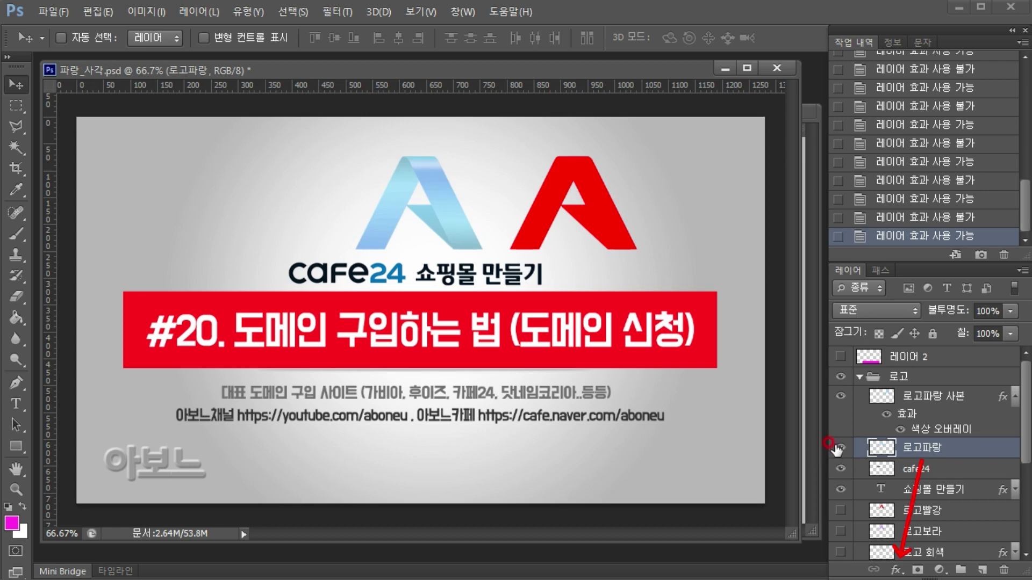
key(ctrl+u)
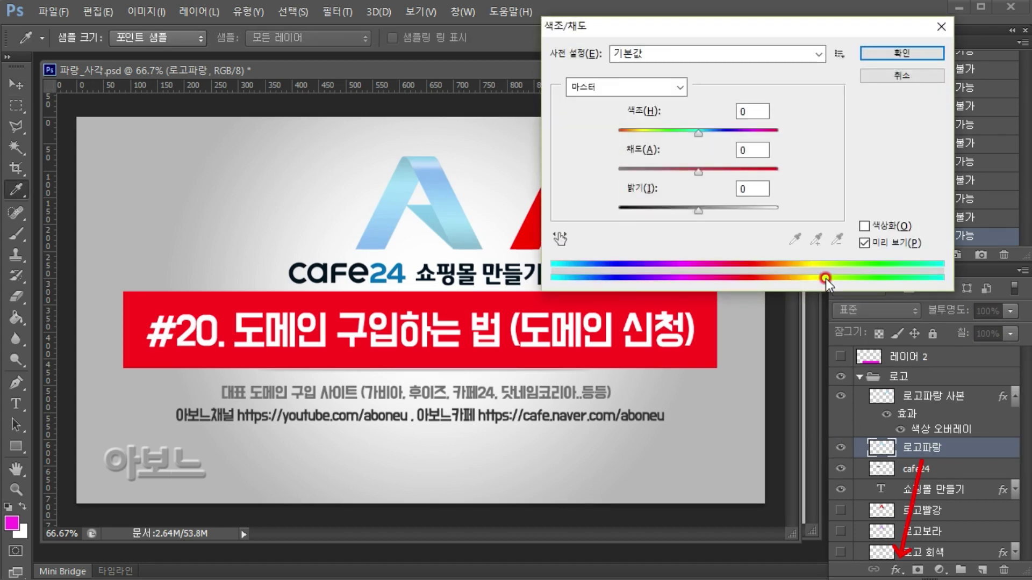
drag(694, 133, 769, 128)
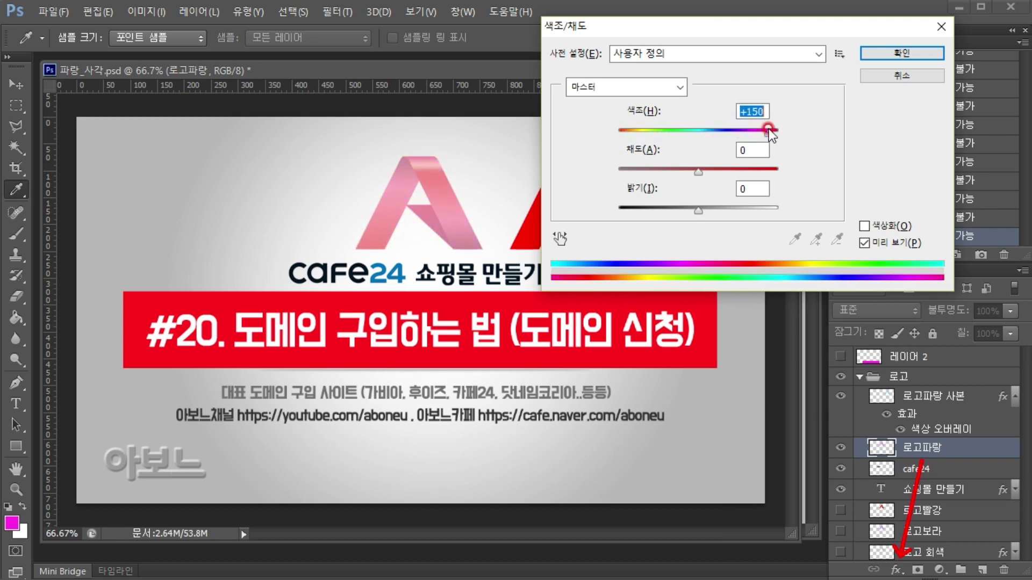
mouse_move(704, 173)
mouse_down()
mouse_move(684, 172)
mouse_move(721, 169)
mouse_up()
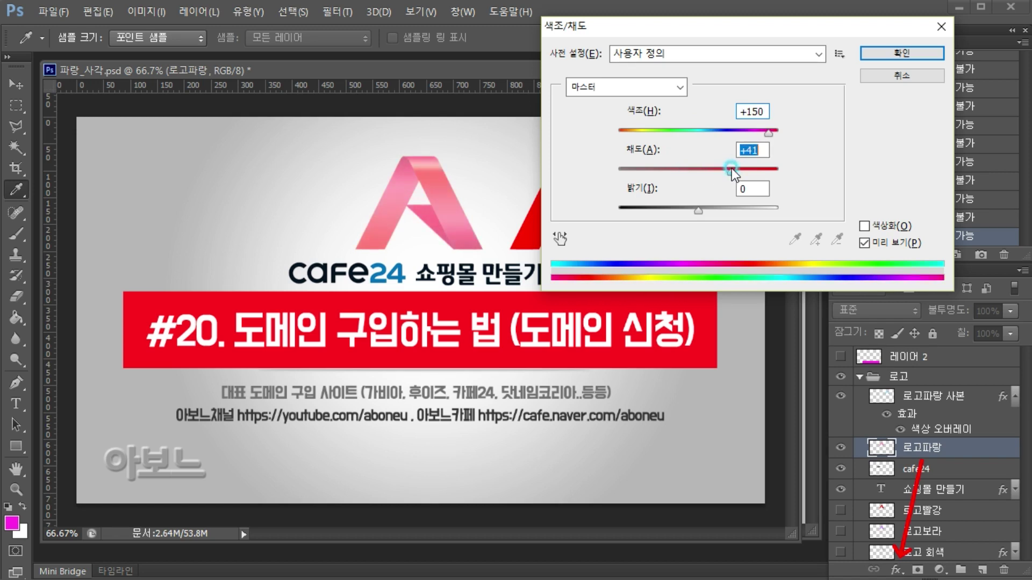
drag(731, 168, 704, 173)
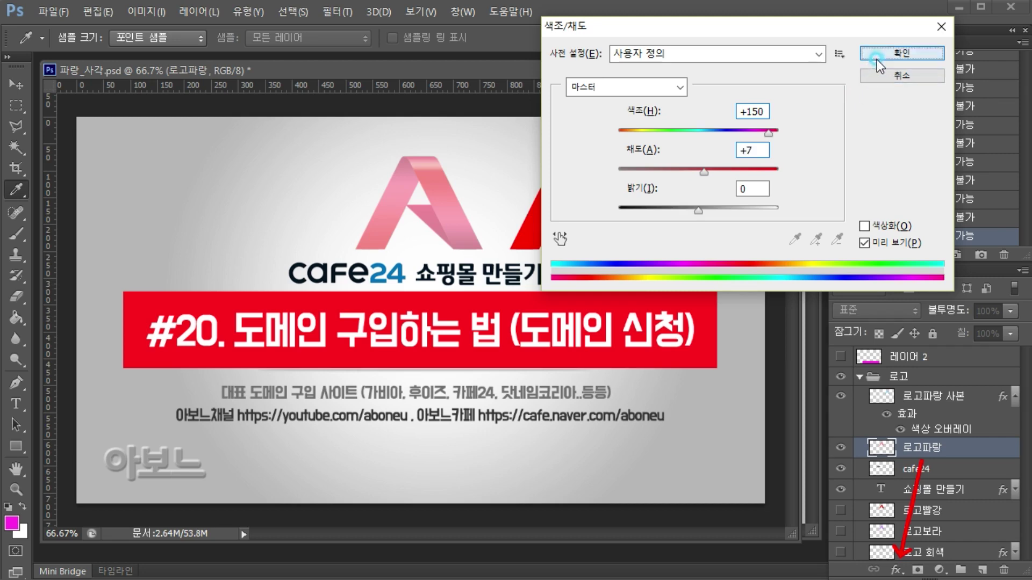
click(876, 55)
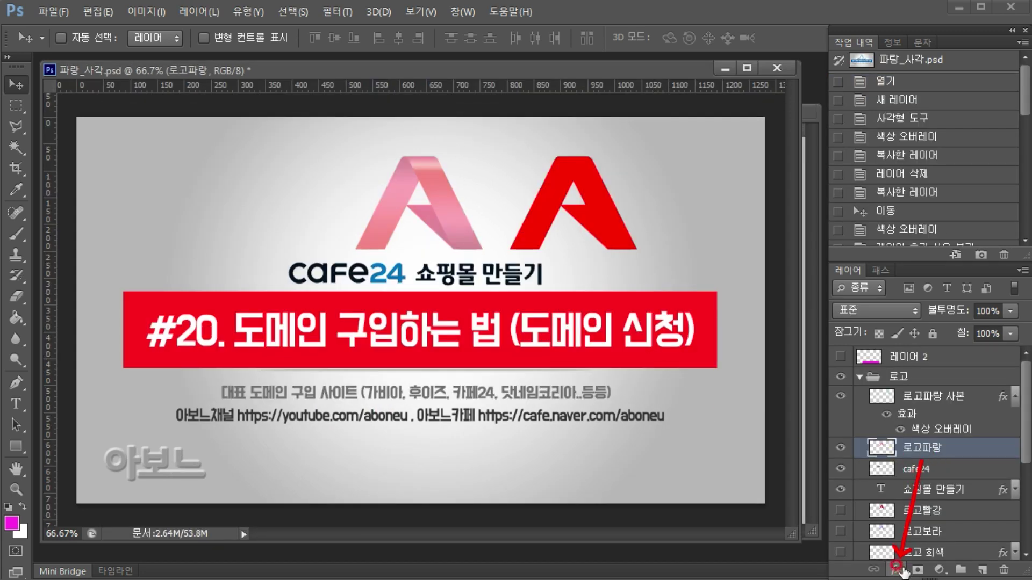
Step: Look over the available layer effects and highlight the Hue/Saturation line again in the Notepad file 요약.txt
click(897, 571)
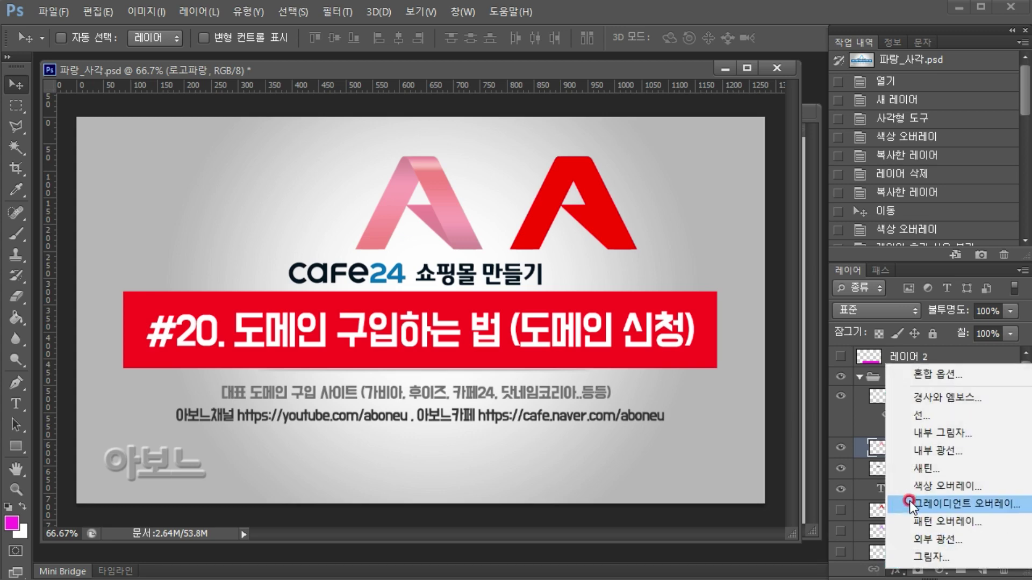
click(460, 230)
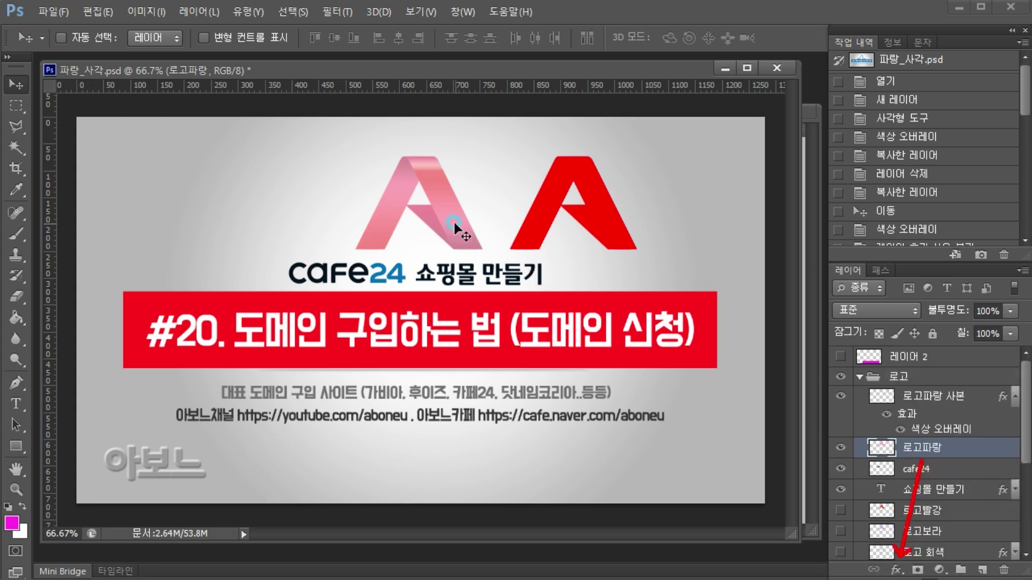
key(alt+Tab)
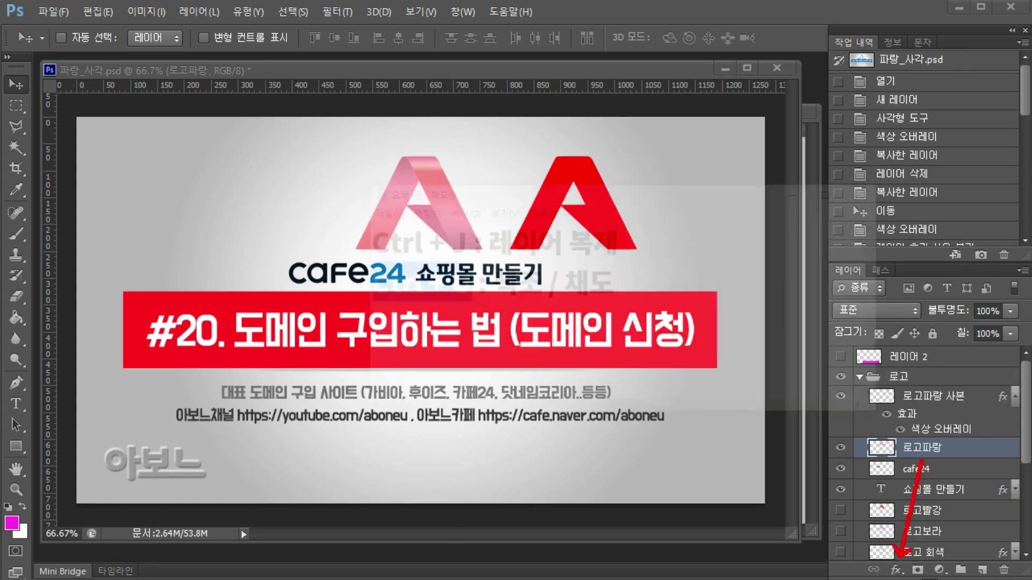
drag(672, 149, 433, 155)
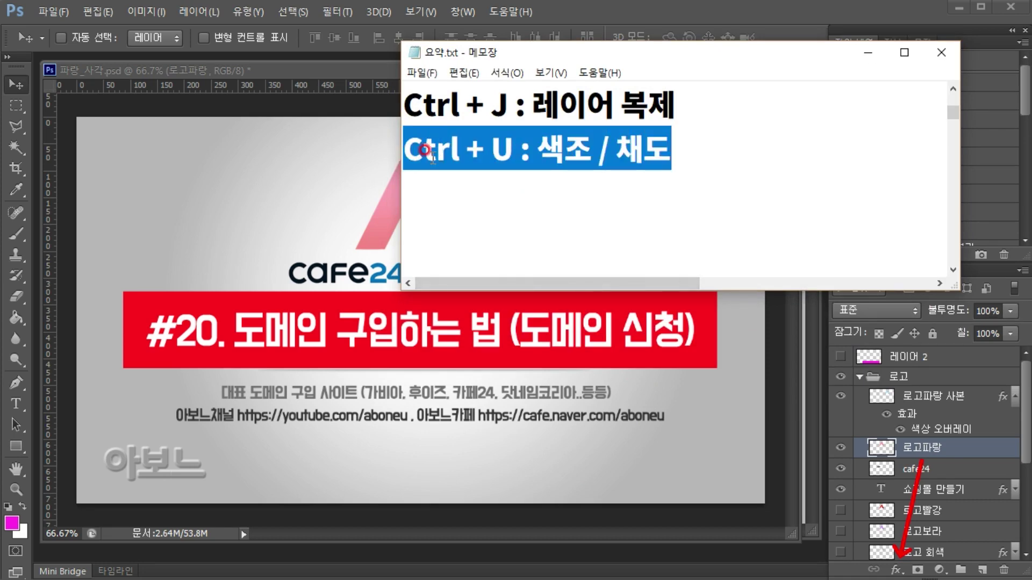
click(858, 54)
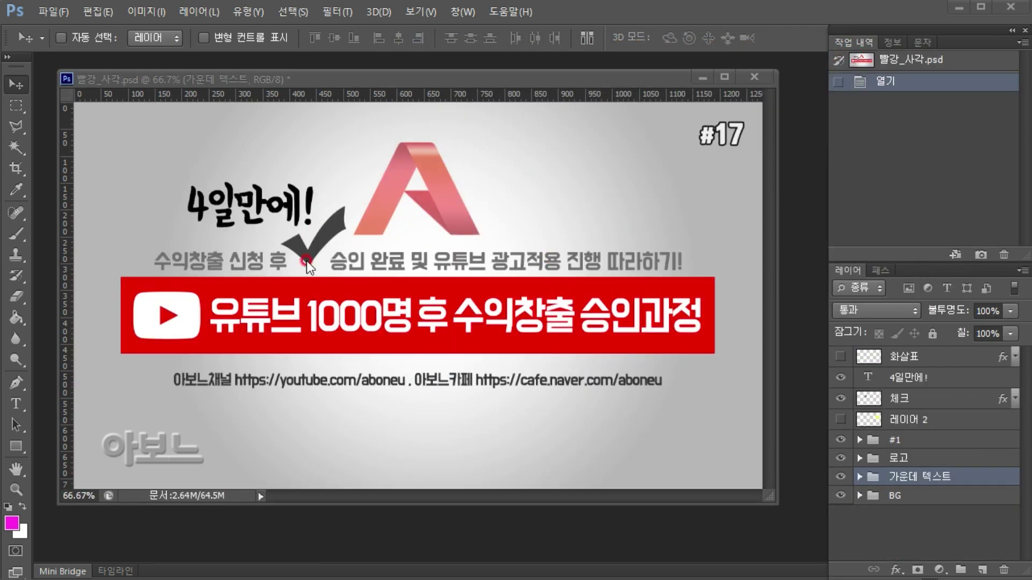
Step: Select the check mark's layer, 체크, in 빨강_사각.psd and toggle its visibility to identify it
ctrl+click(301, 247)
click(840, 398)
click(840, 399)
click(841, 398)
click(841, 398)
click(841, 398)
click(840, 398)
Step: Draw a check mark with the Custom Shape tool on a new layer above 체크, beside the A logo
click(22, 420)
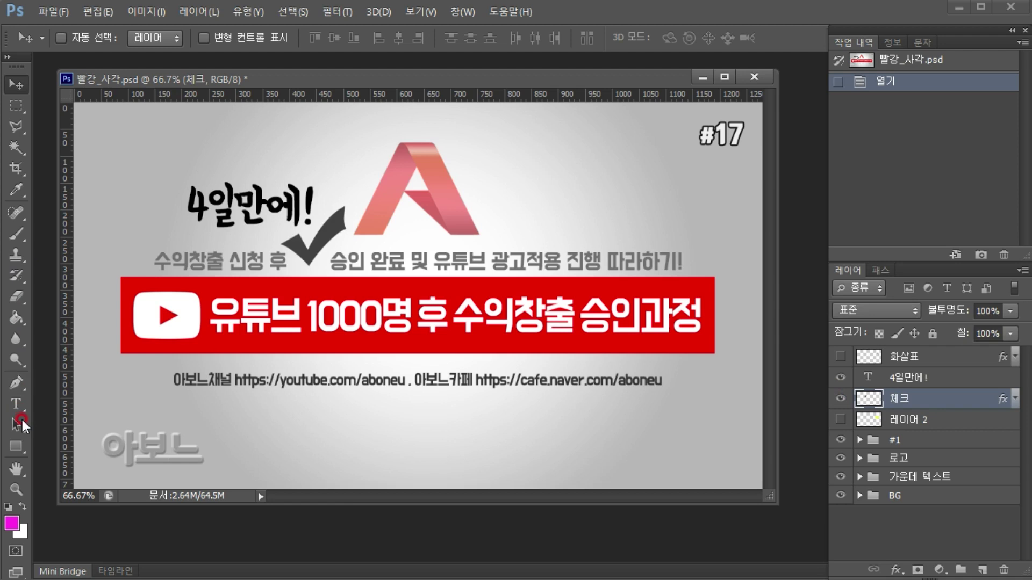
click(21, 448)
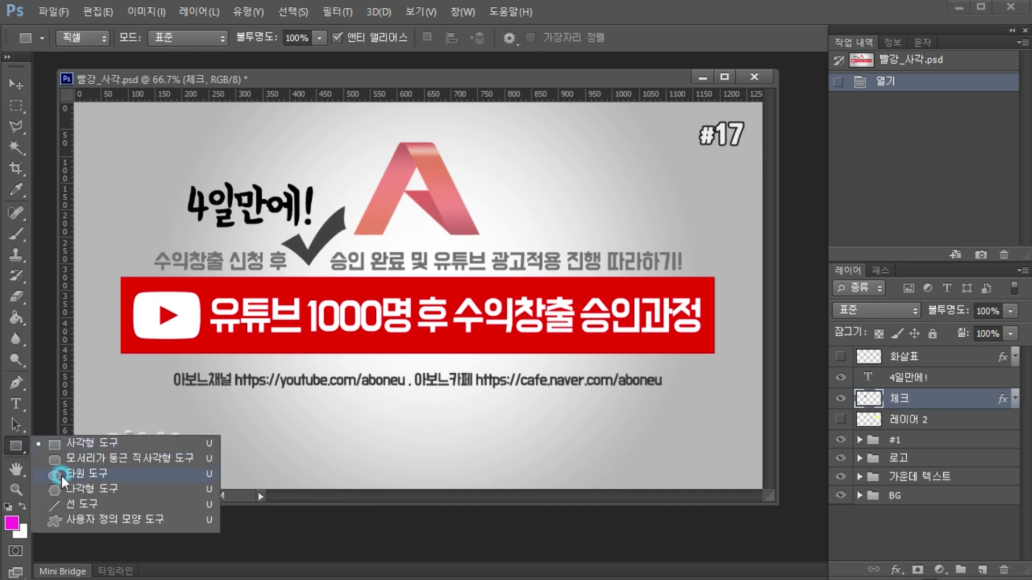
click(84, 518)
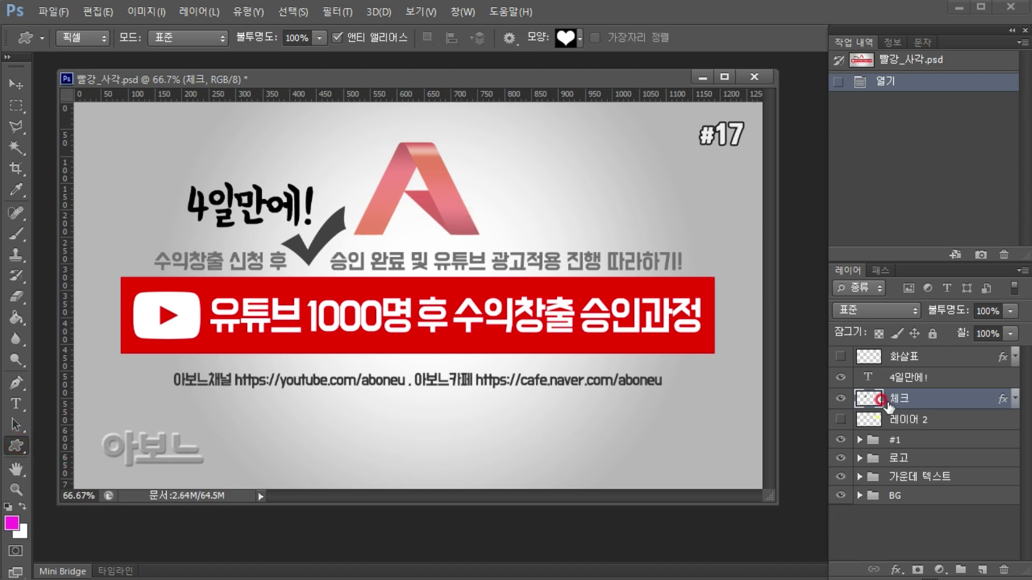
click(982, 569)
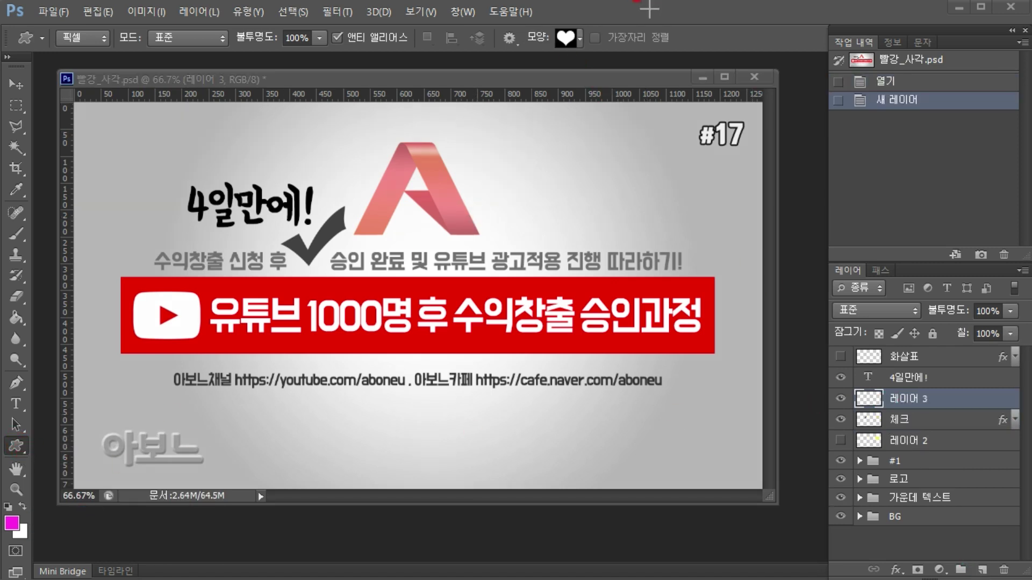
click(580, 39)
click(489, 153)
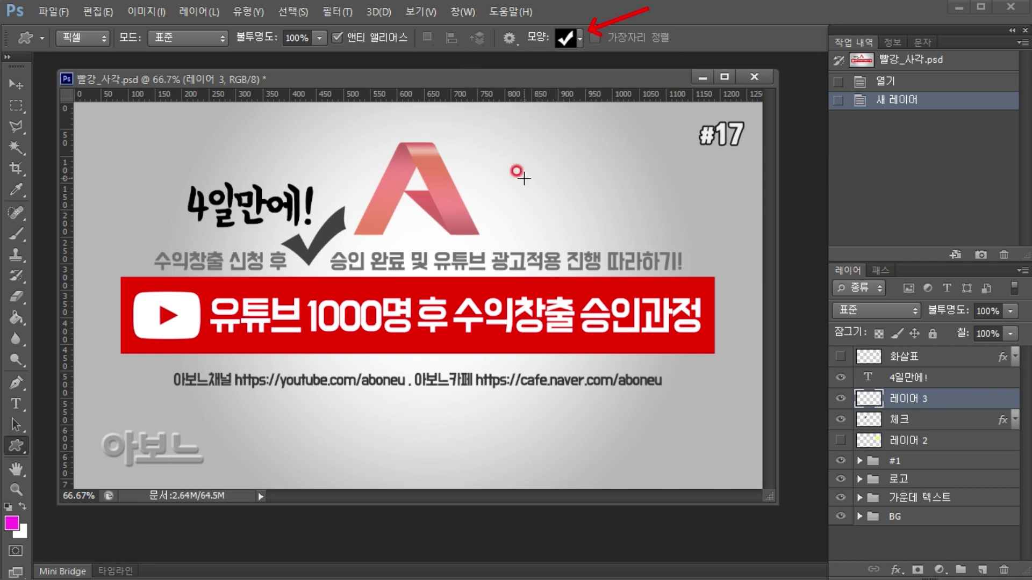
drag(526, 171, 611, 243)
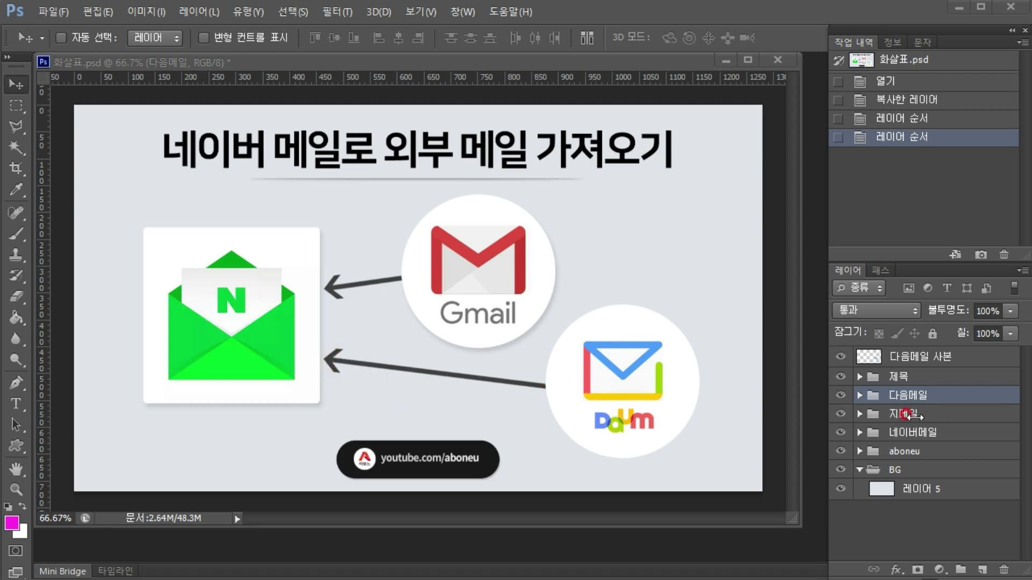
Step: Hide the 다음메일 group in 화살표.psd and add a new layer above the 제목 group
click(840, 395)
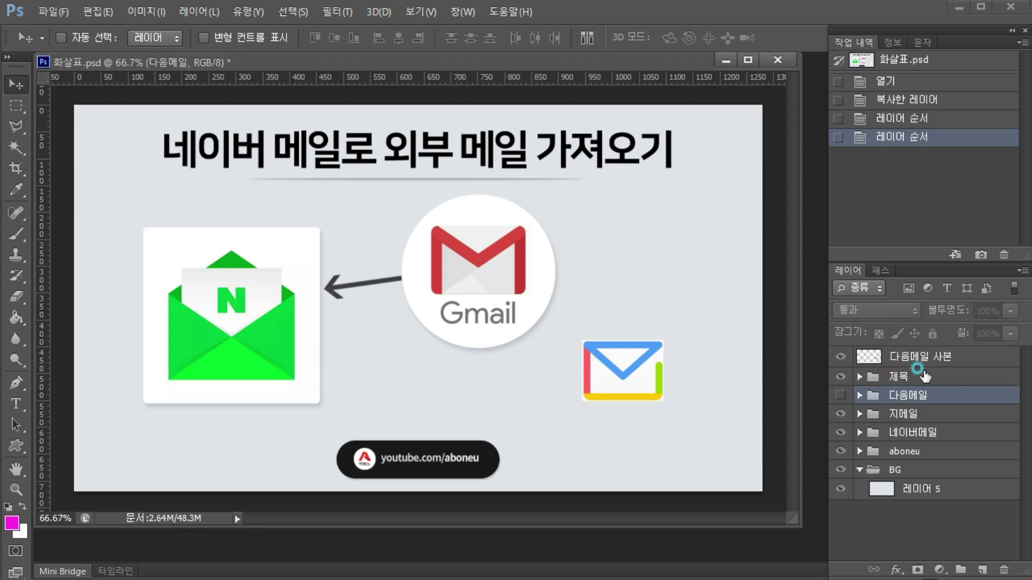
click(917, 372)
click(982, 570)
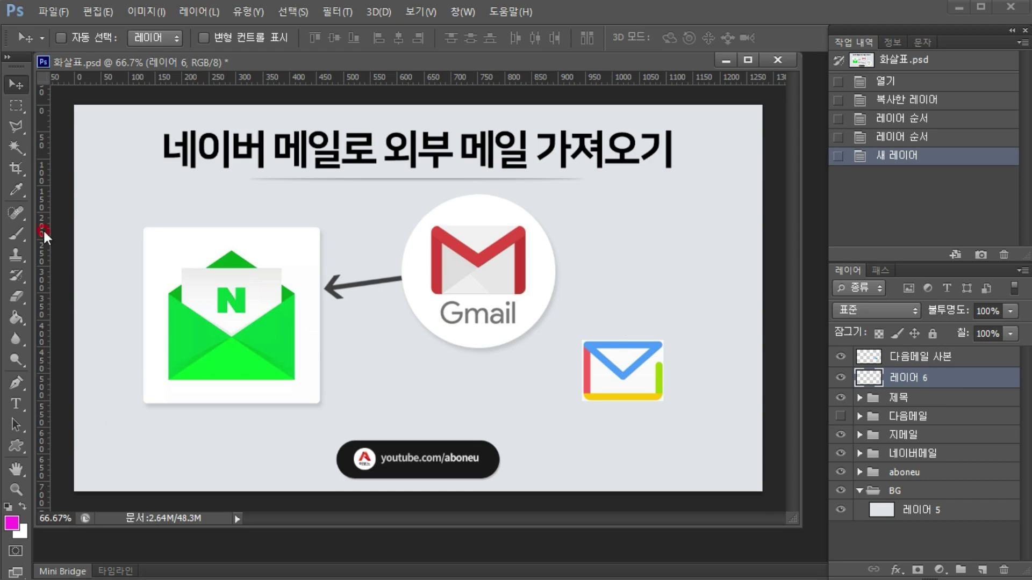
Step: Set the foreground colour to white and draw a circle around the Daum envelope icon with the Ellipse tool
click(12, 522)
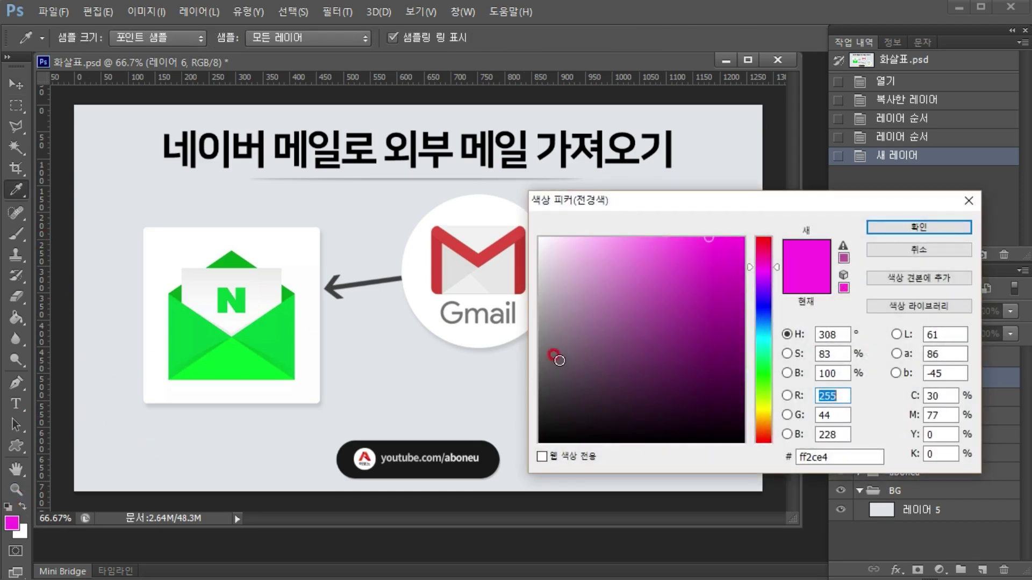
click(497, 202)
click(890, 228)
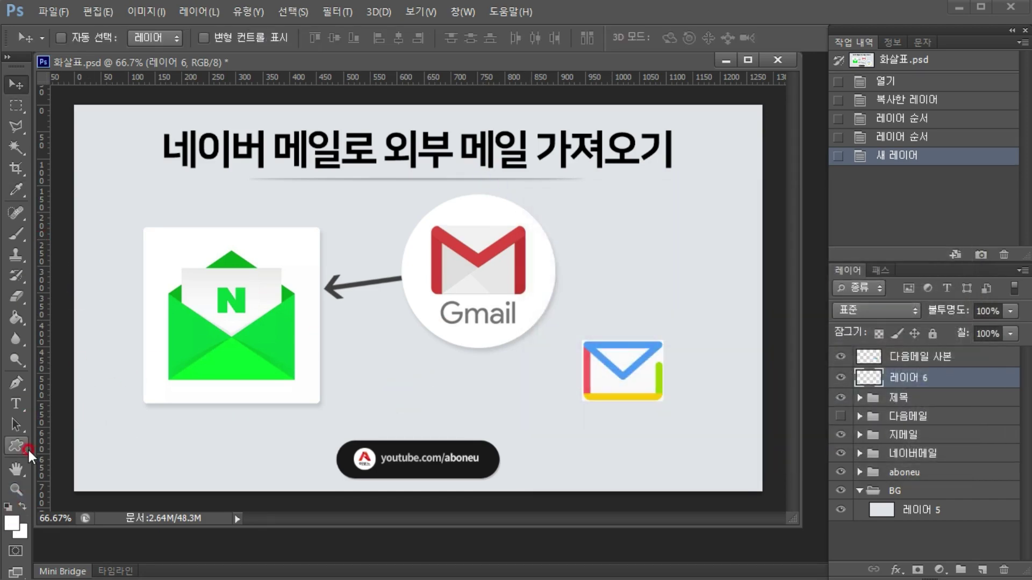
click(24, 449)
right_click(21, 449)
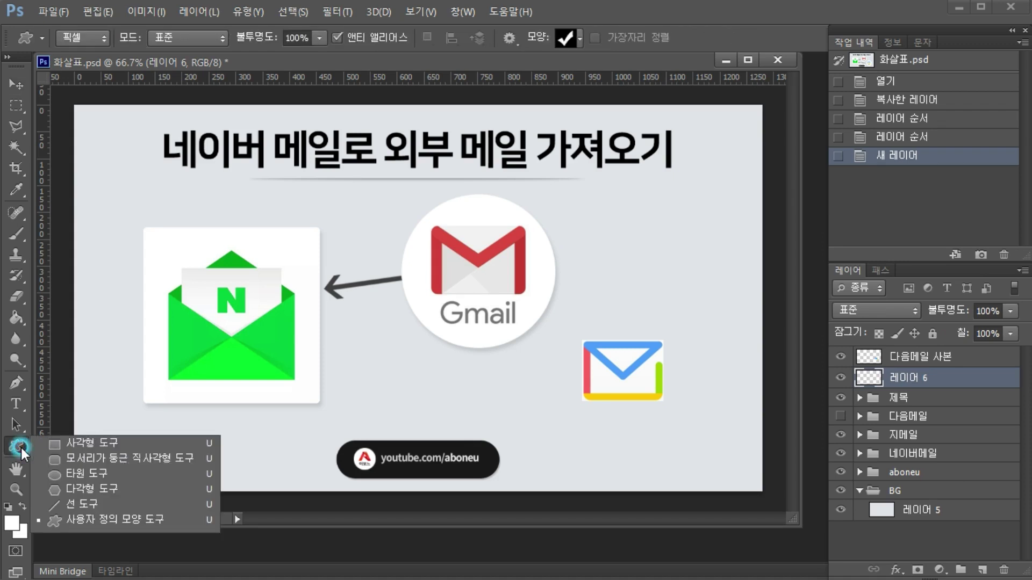
click(81, 476)
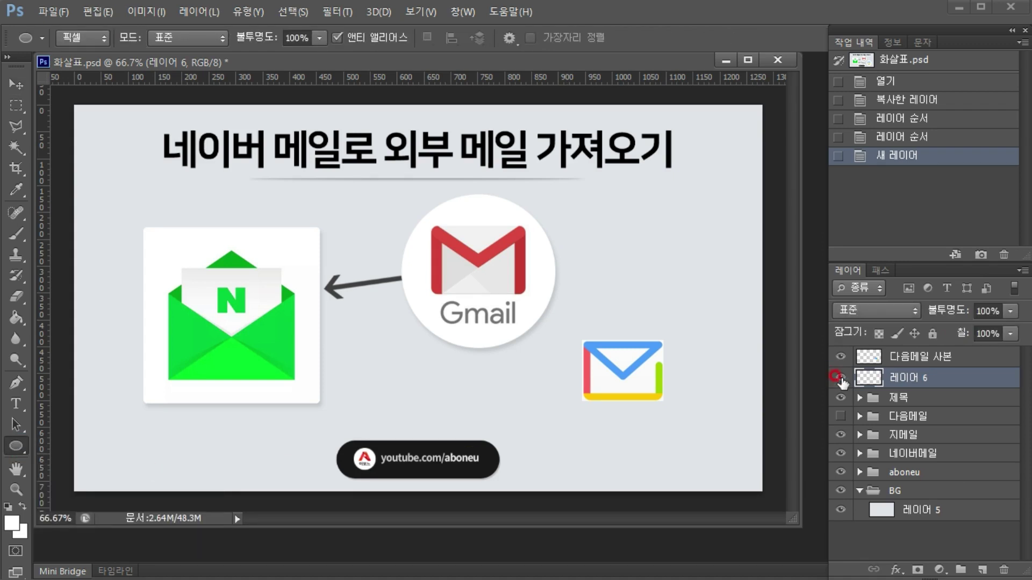
drag(540, 302, 732, 462)
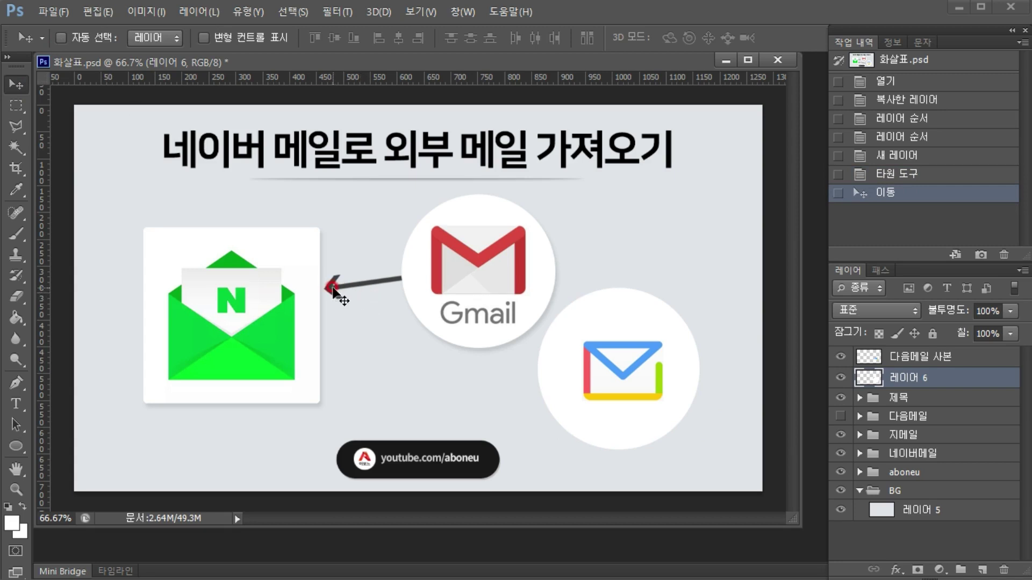
Step: Toggle the visibility of the 네이버메일 group to see which elements of the banner it holds
ctrl+click(334, 290)
click(840, 454)
click(840, 453)
click(840, 453)
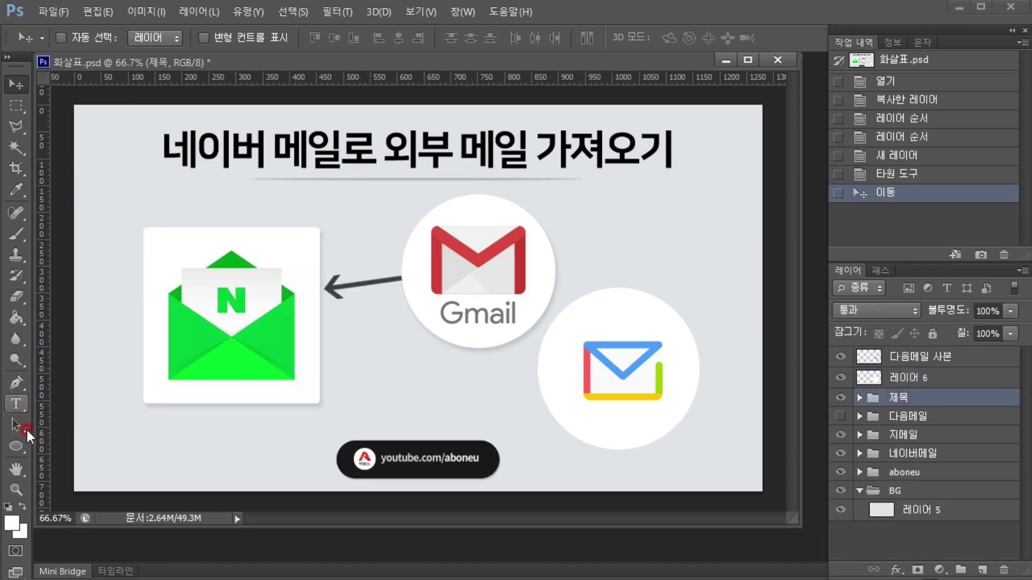
Step: Draw a small black right-pointing arrow with the Custom Shape tool on a new layer above the 제목 group
click(22, 446)
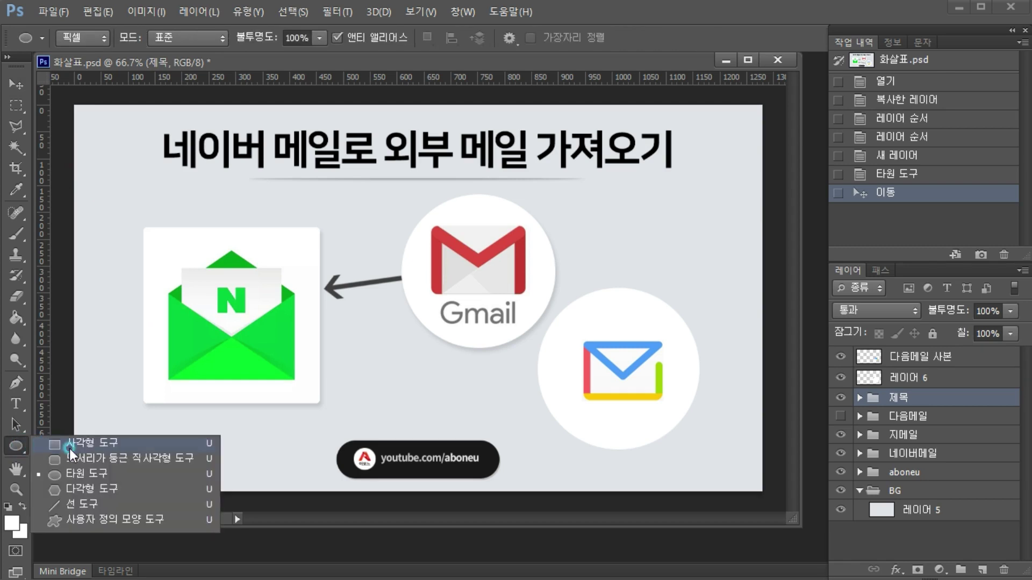
click(90, 521)
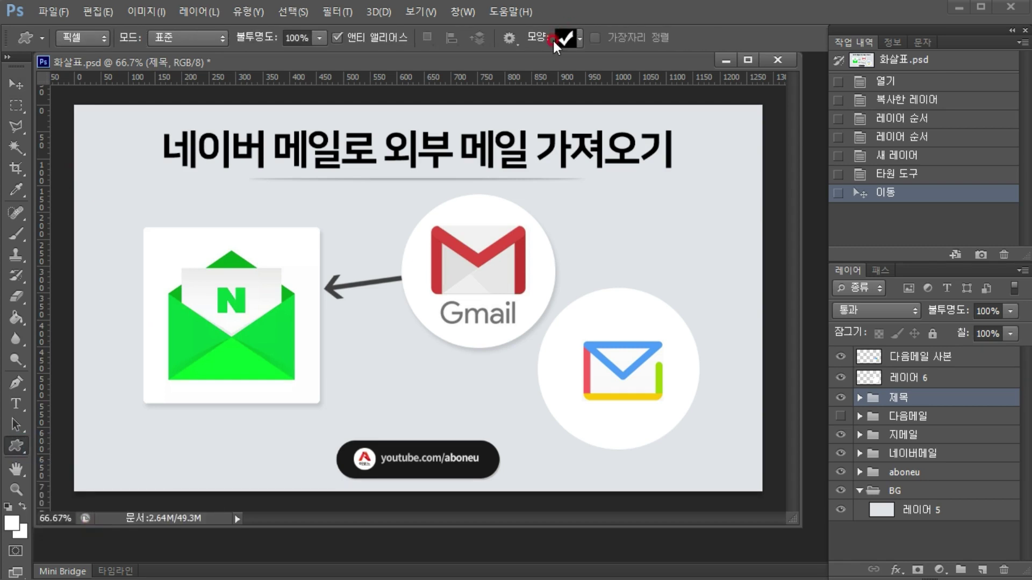
click(577, 38)
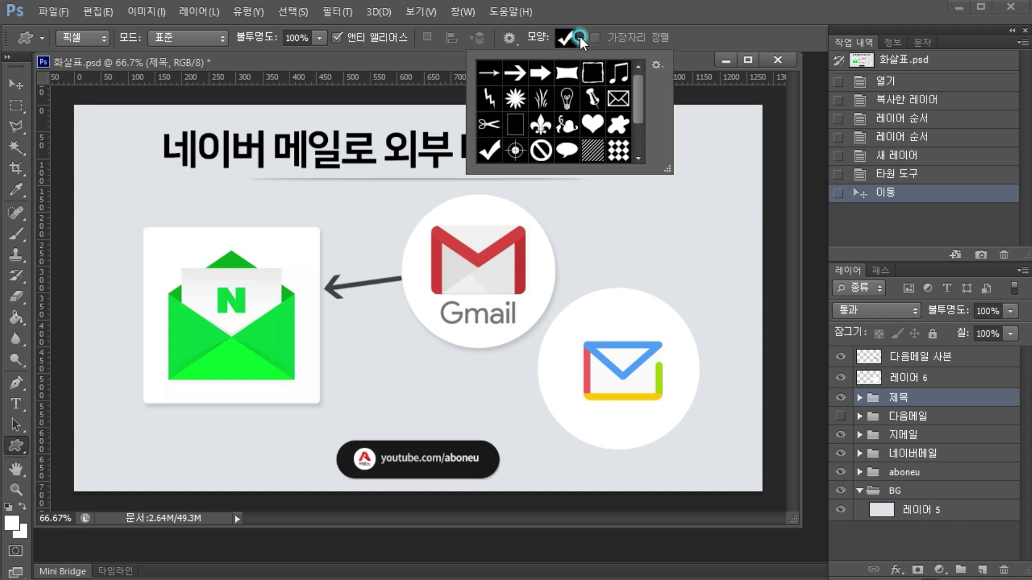
click(514, 70)
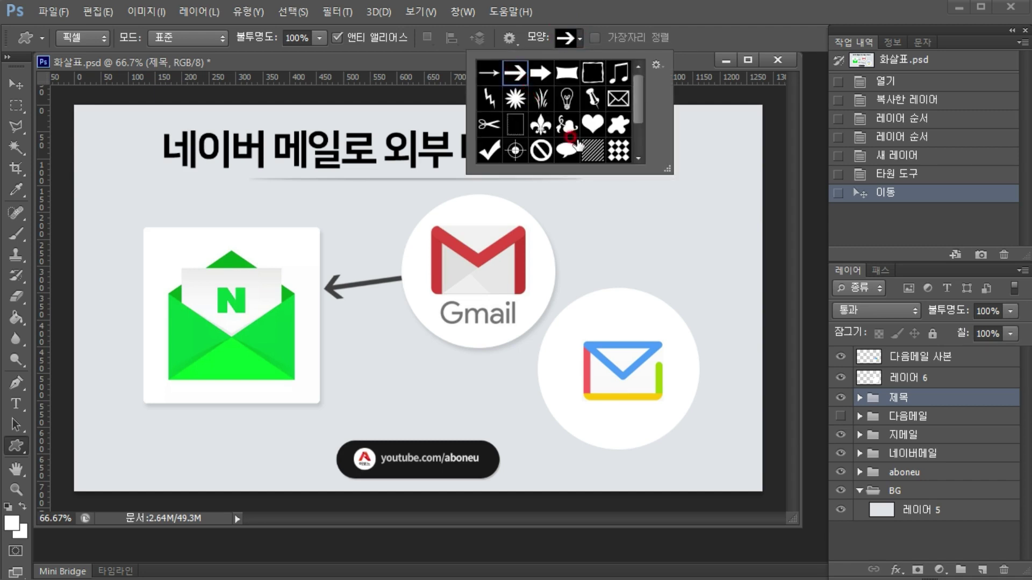
click(981, 569)
drag(513, 356, 307, 431)
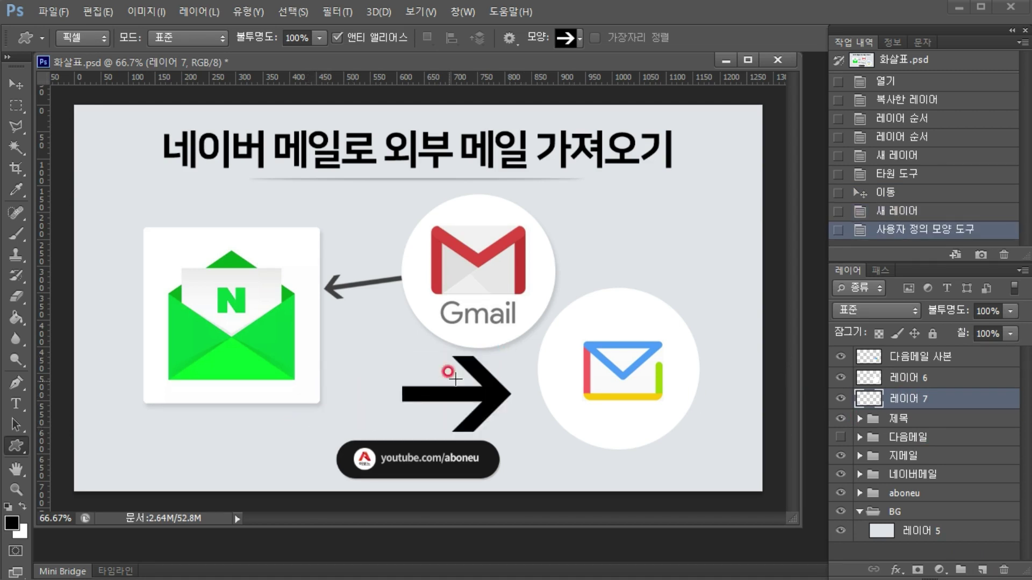
key(ctrl+z)
drag(510, 377, 470, 403)
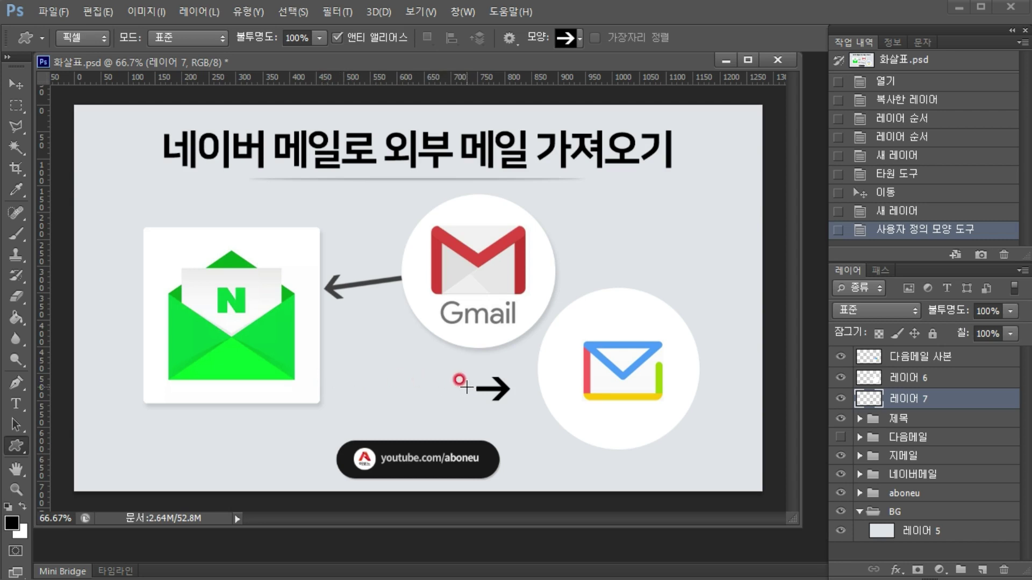
Step: Select the left part of the small arrow's shaft with a rectangular marquee, leaving the arrowhead out
key(z)
drag(544, 456, 403, 345)
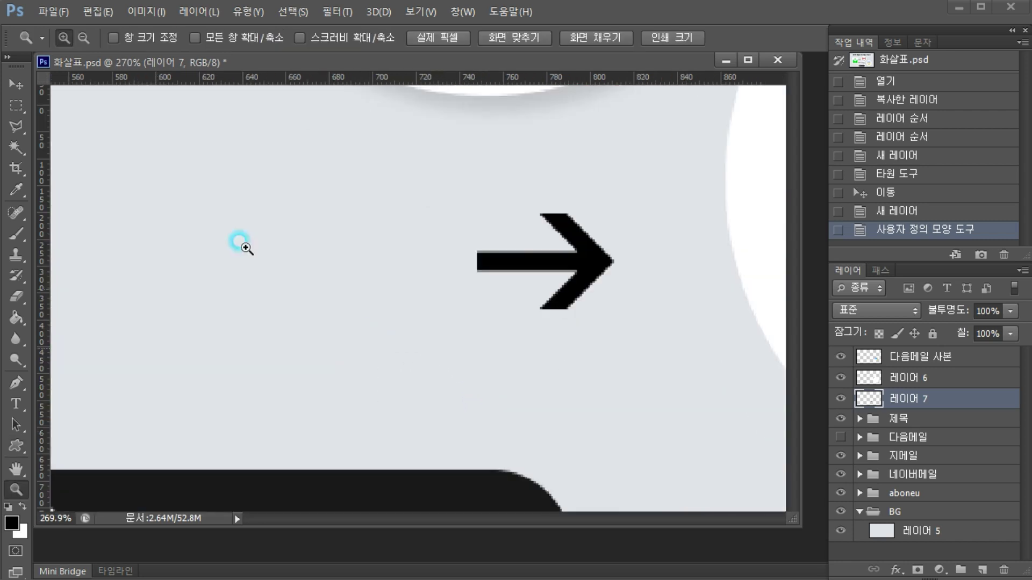
click(11, 108)
mouse_move(477, 237)
mouse_down()
mouse_move(499, 275)
mouse_move(547, 290)
mouse_up()
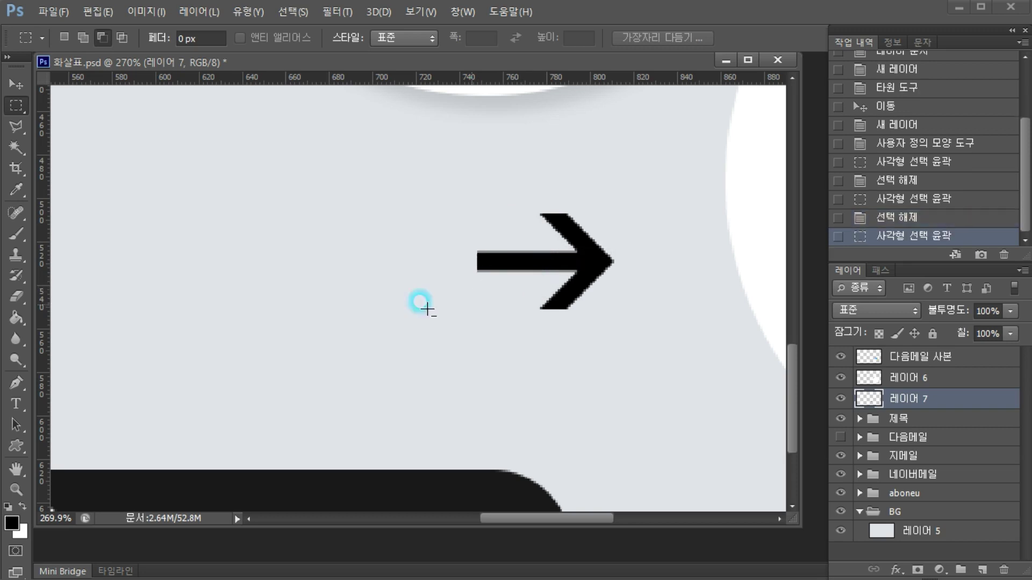
Step: Stretch the selected shaft leftward with Free Transform to lengthen the arrow, apply the transform and deselect
key(ctrl+t)
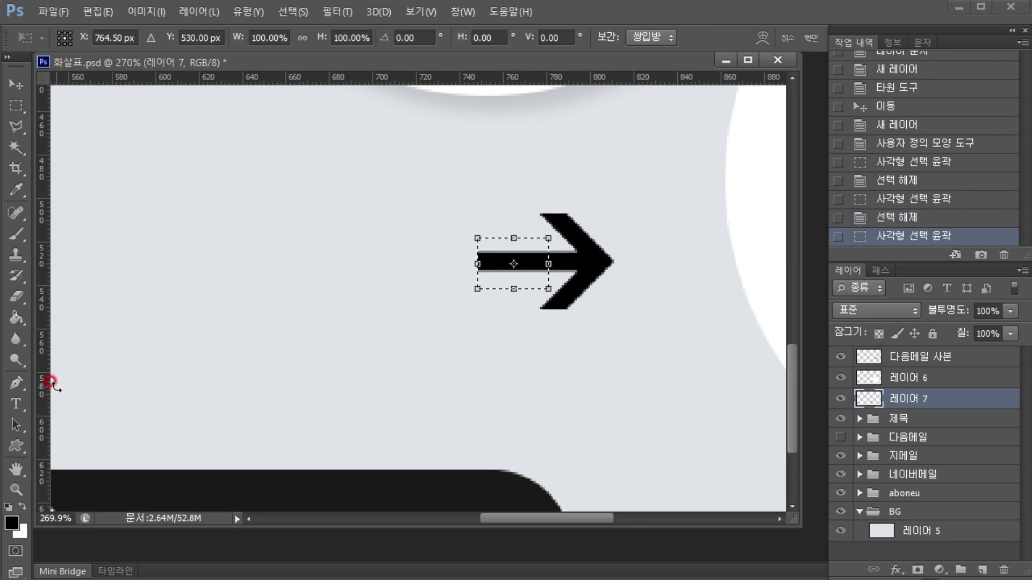
drag(477, 264, 50, 279)
click(16, 85)
click(454, 239)
click(16, 490)
double_click(16, 490)
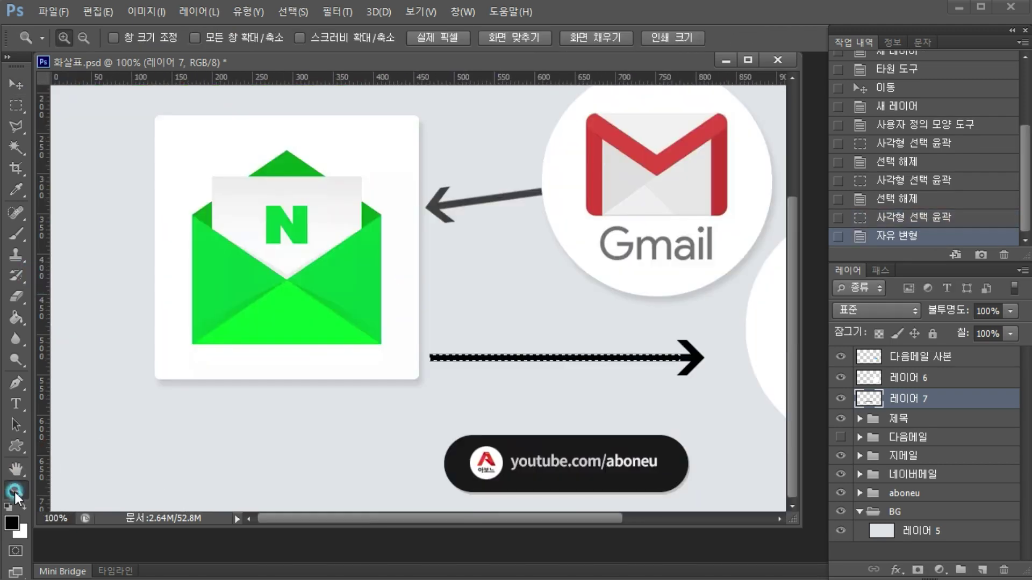
key(ctrl+d)
Step: Toggle the visibility of the long arrow's layer, 레이어 7, to check the stretched arrow
click(841, 398)
click(841, 398)
click(841, 398)
click(840, 398)
Step: Rotate the long arrow by -170.60° and move it so it points from the Daum circle to the Naver card
key(ctrl+t)
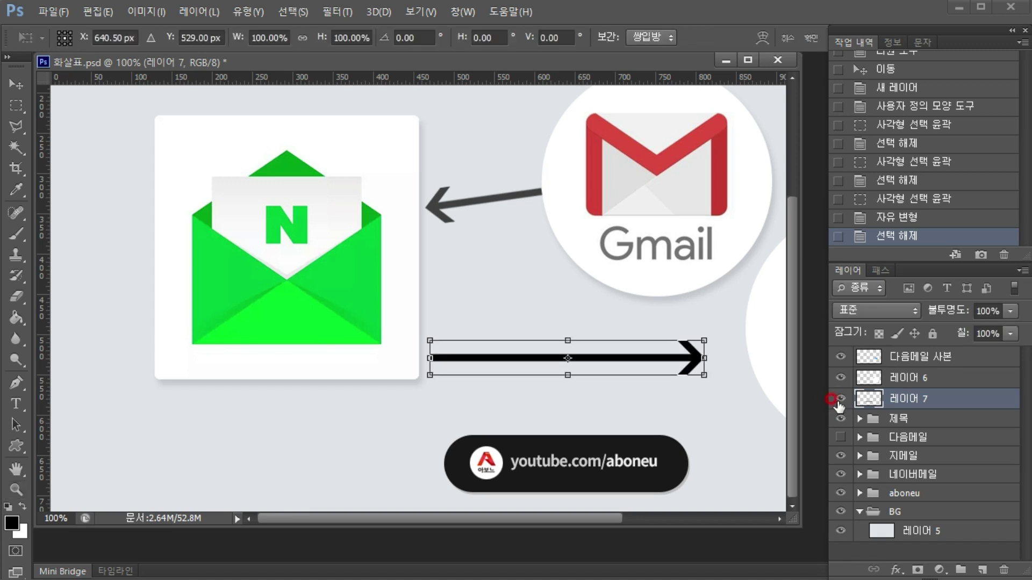
drag(410, 324, 602, 497)
click(16, 84)
click(497, 239)
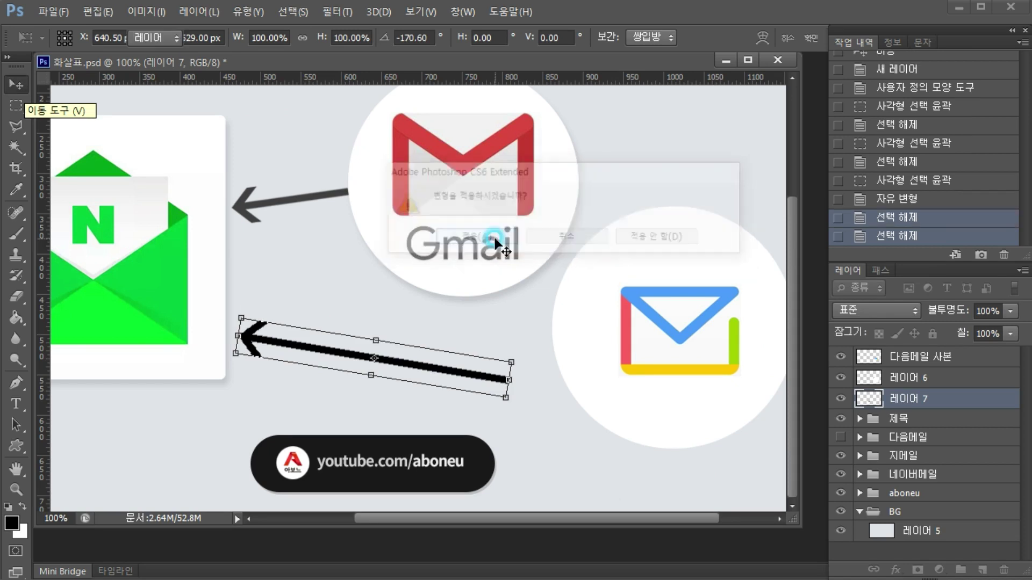
drag(422, 365, 439, 338)
key(z)
alt+click(333, 385)
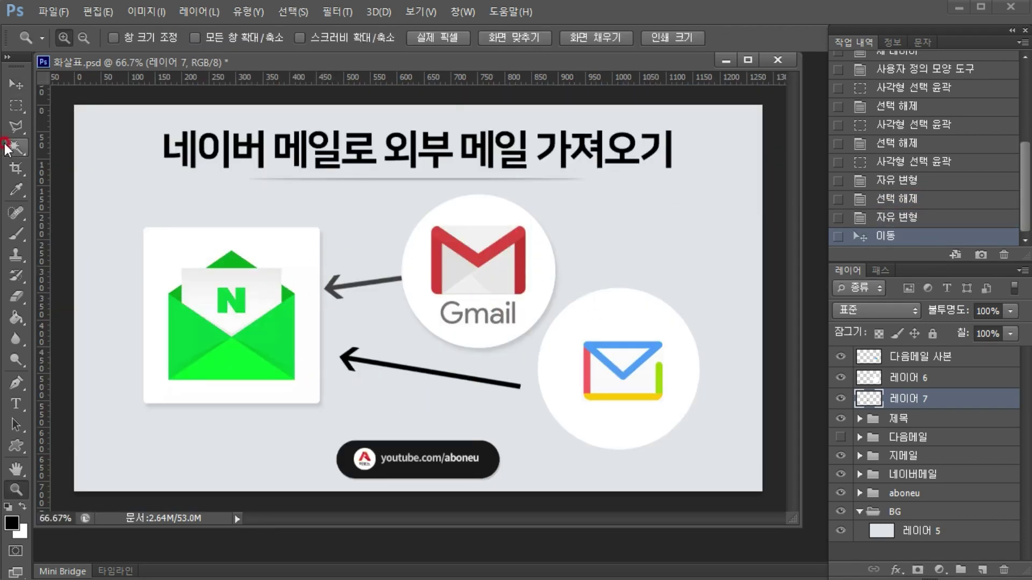
Step: Toggle the visibility of the aboneu group to examine the rounded black address bar
click(16, 84)
click(837, 493)
click(838, 495)
click(838, 494)
click(838, 495)
click(838, 494)
click(838, 494)
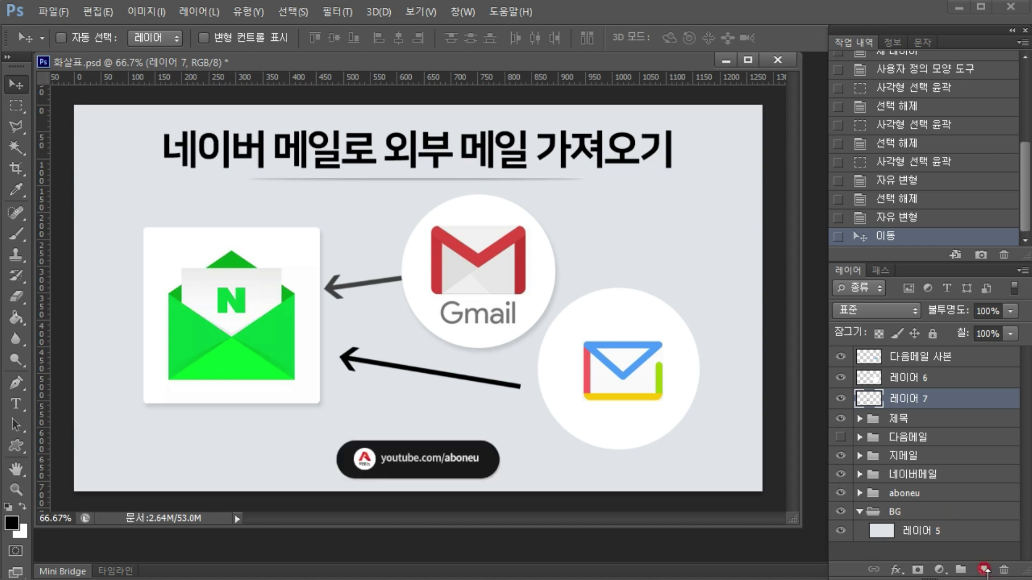
Step: Draw a black rounded rectangle with a 30 px radius on a new layer, below the Naver mail card
click(981, 569)
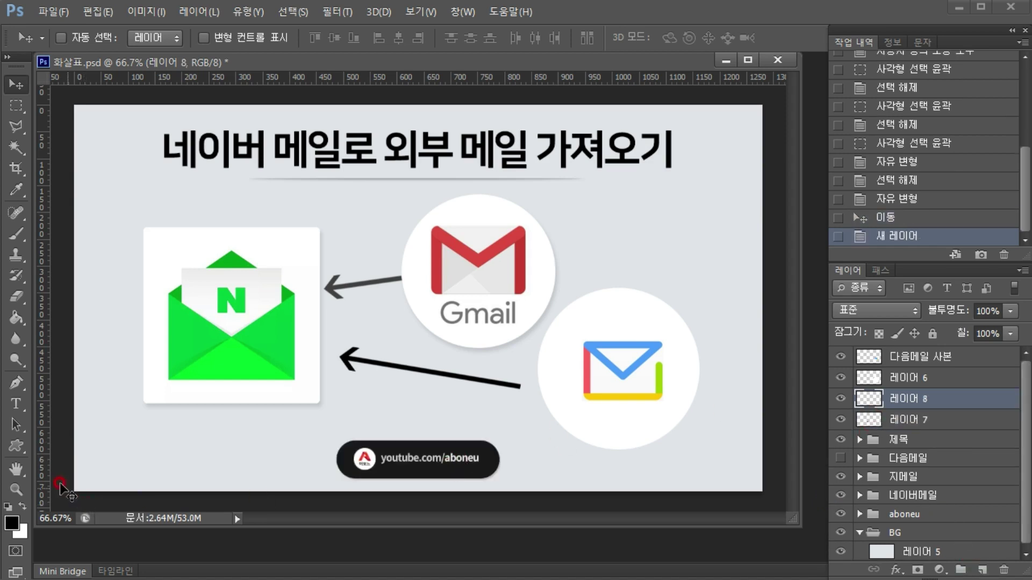
click(17, 447)
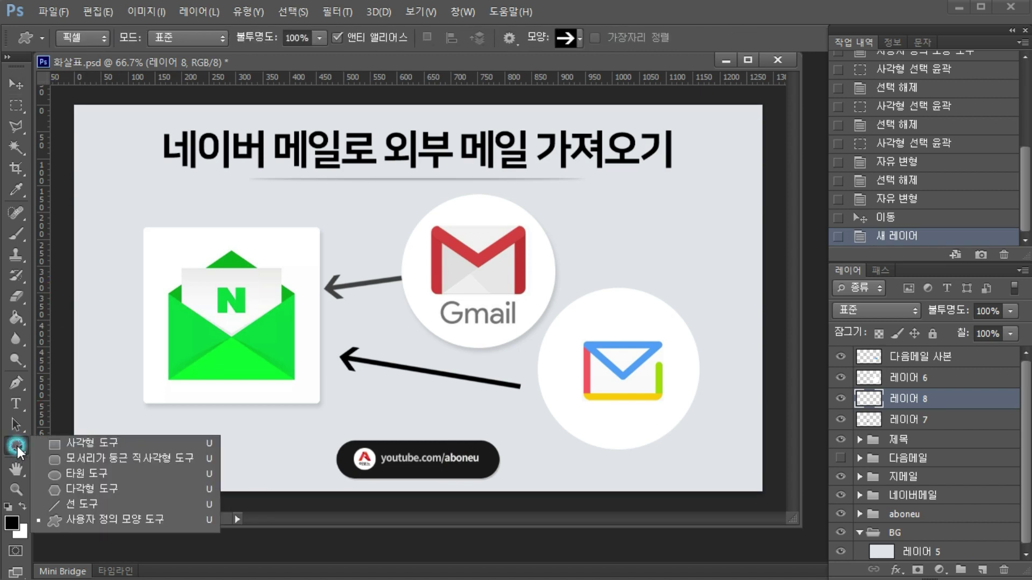
click(89, 459)
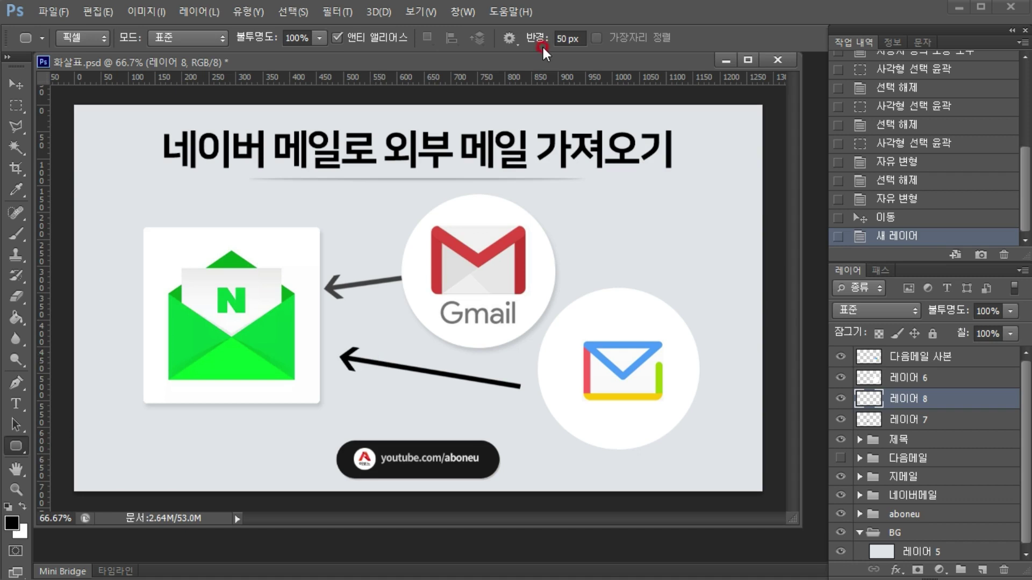
drag(567, 38, 556, 38)
text(30)
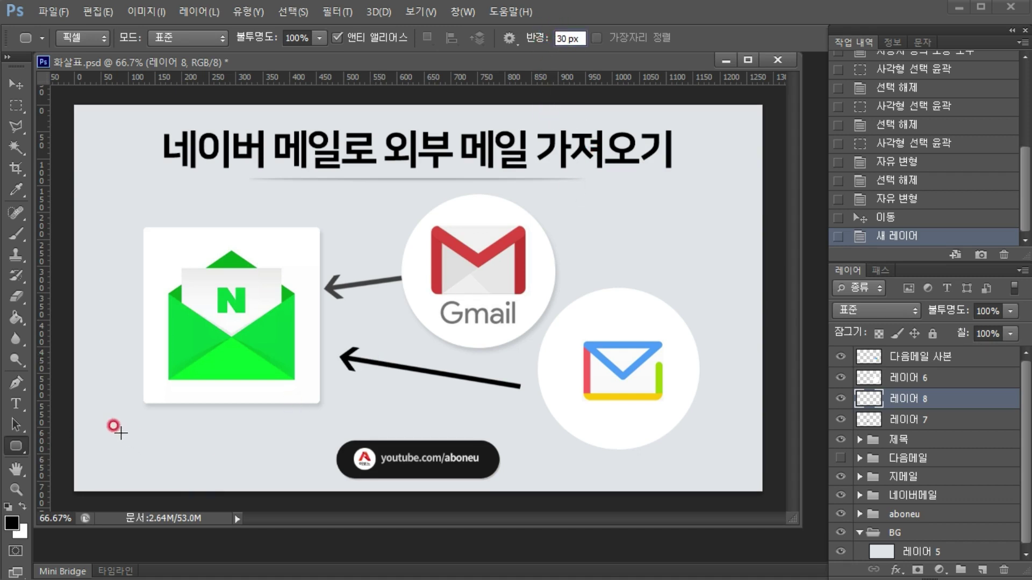
drag(108, 433, 307, 469)
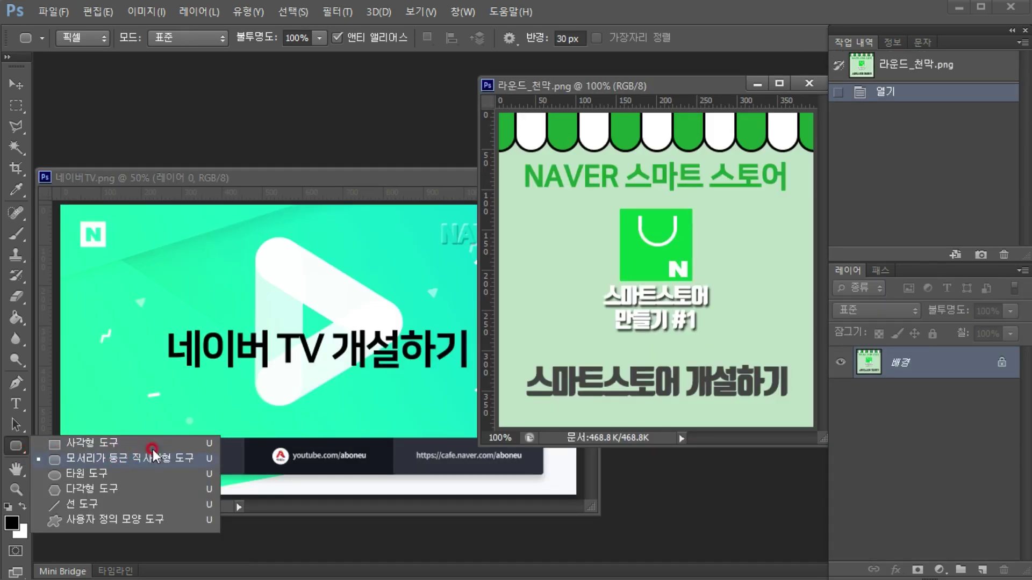
Step: Look over the sample images 네이버TV.png and 라운드_천막.png, examining the rounded awning across the store banner
click(369, 177)
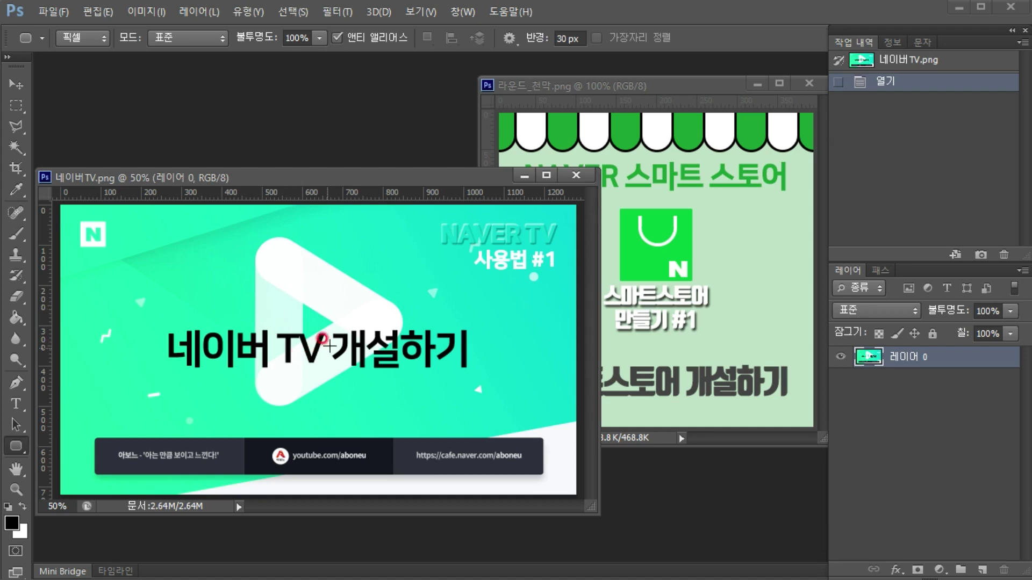
click(483, 123)
drag(473, 102, 805, 161)
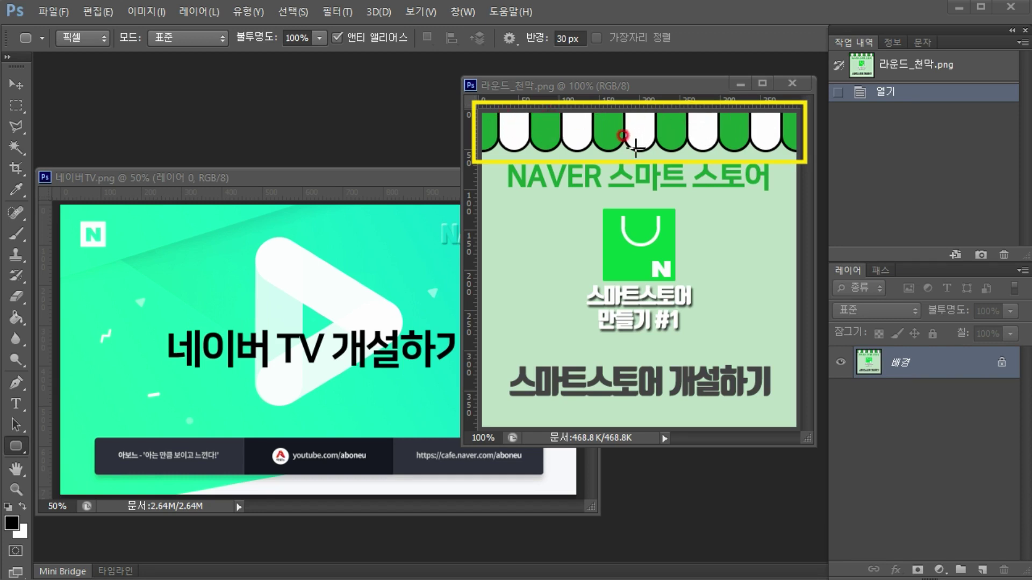
Step: Create a new document and fill its background with the light green sampled from the 라운드_천막.png background
key(ctrl+alt+n)
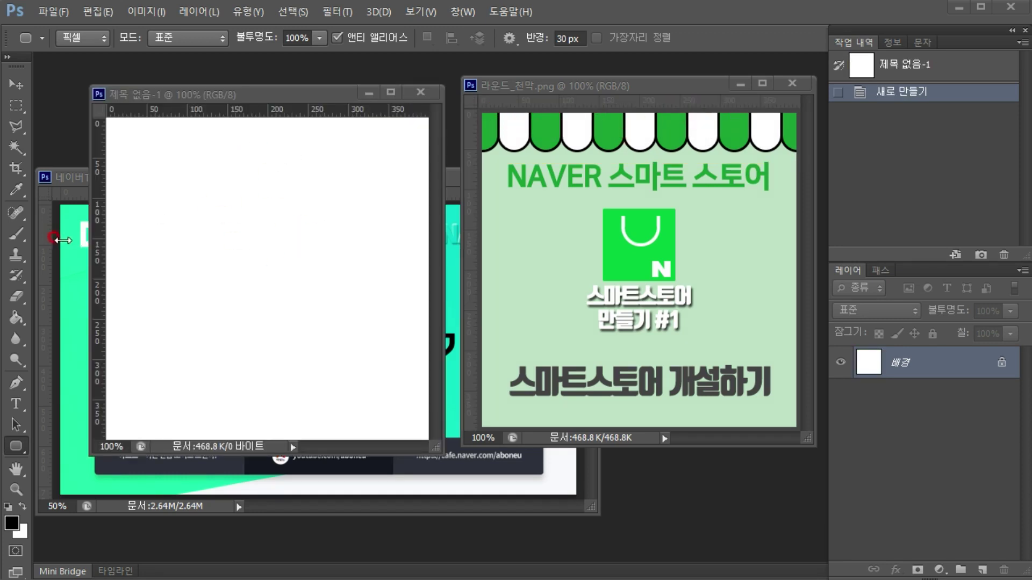
click(11, 191)
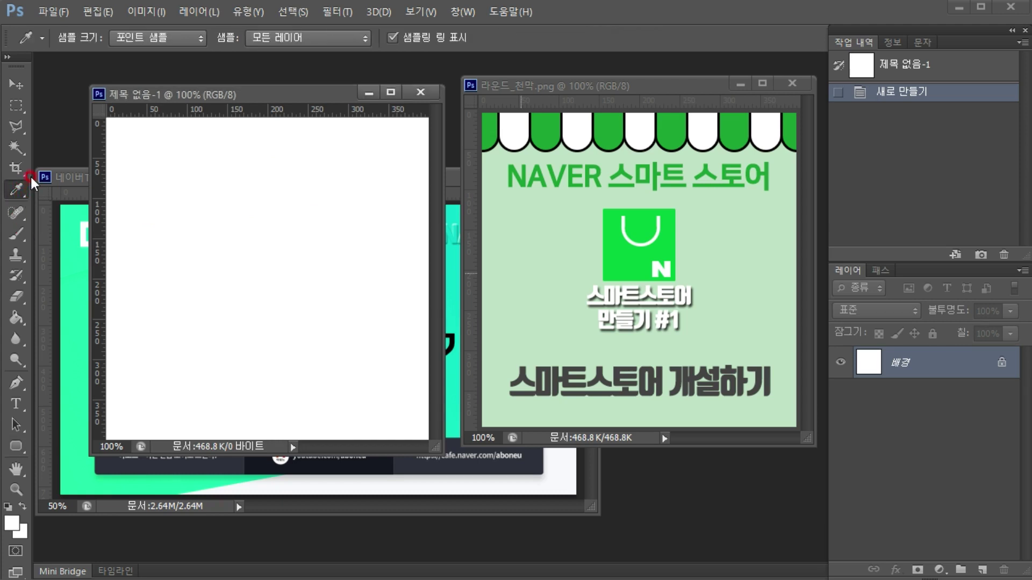
click(518, 254)
key(g)
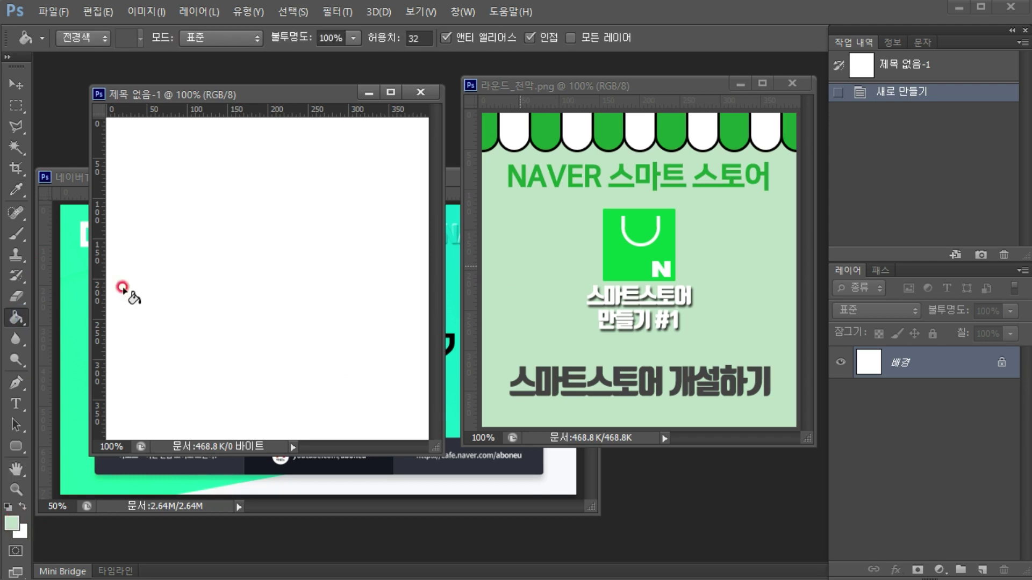
click(262, 240)
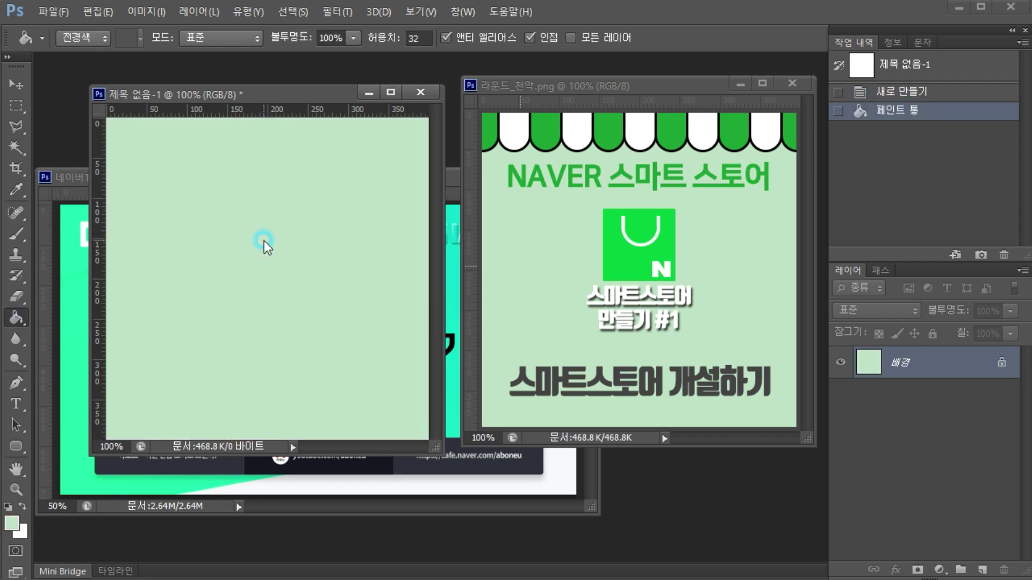
Step: On a new layer, draw a bright green rounded rectangle about 175 px wide with a 30 px radius in the canvas's upper half
click(980, 569)
drag(17, 446, 96, 461)
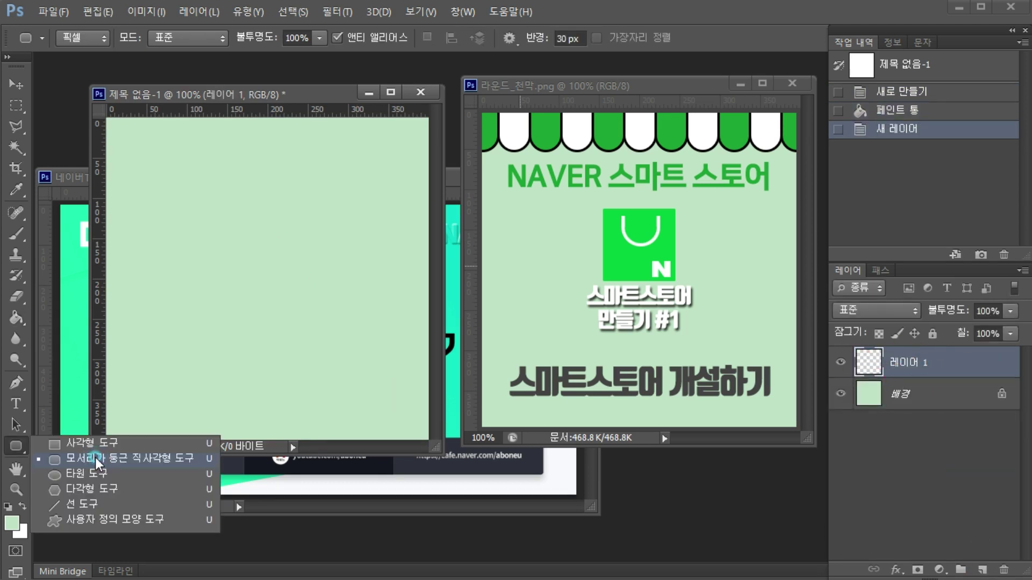
click(87, 456)
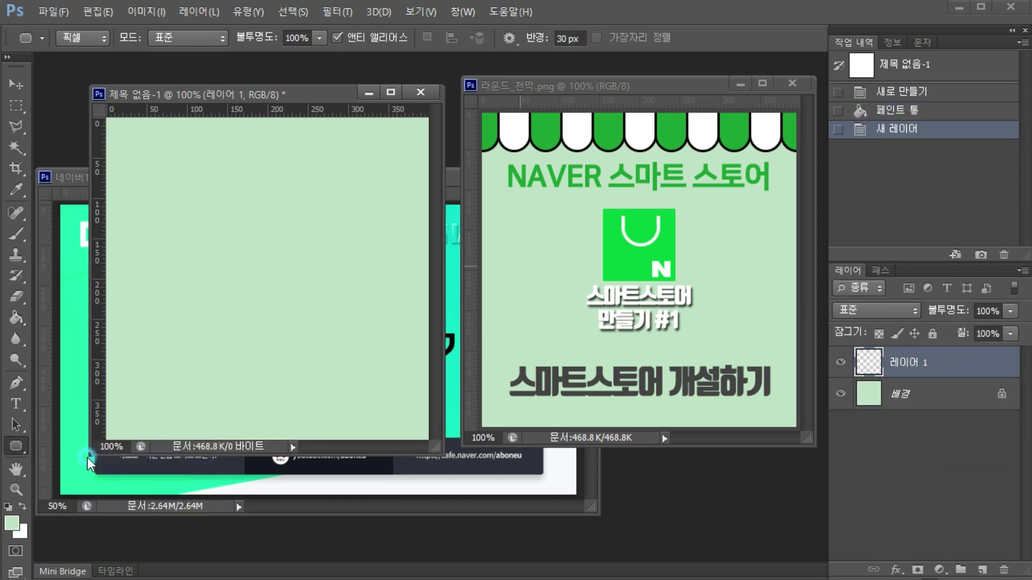
click(15, 521)
click(743, 295)
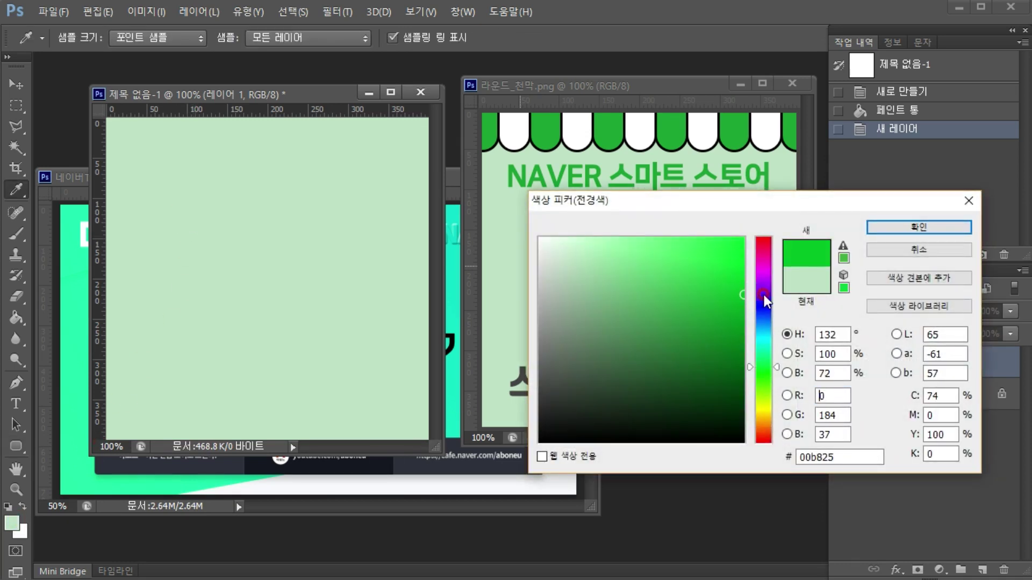
click(882, 226)
drag(175, 195, 316, 238)
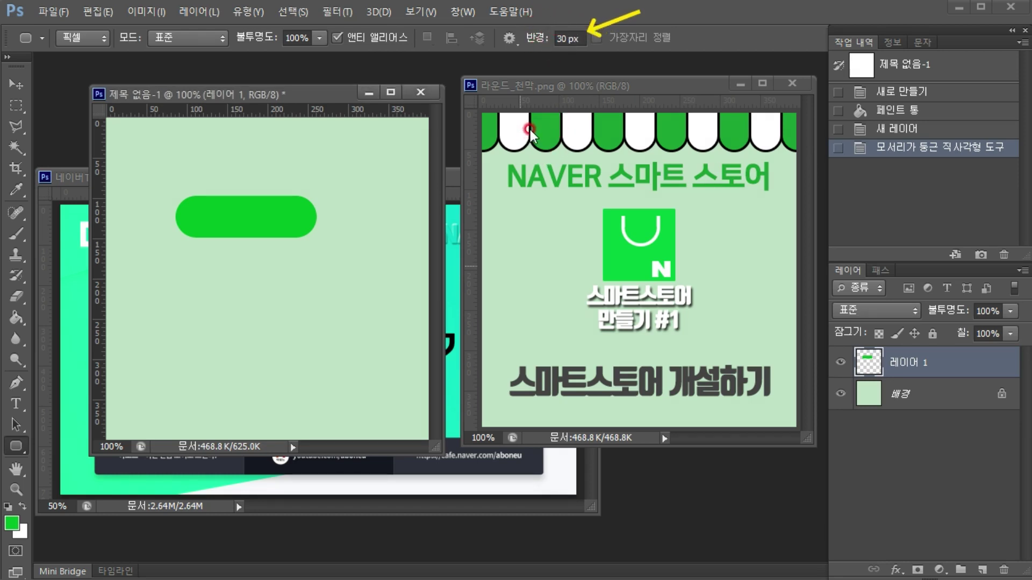
Step: Add a 3 px black stroke positioned inside (안쪽) to the green rounded rectangle
key(v)
click(840, 362)
click(840, 362)
click(840, 362)
click(839, 362)
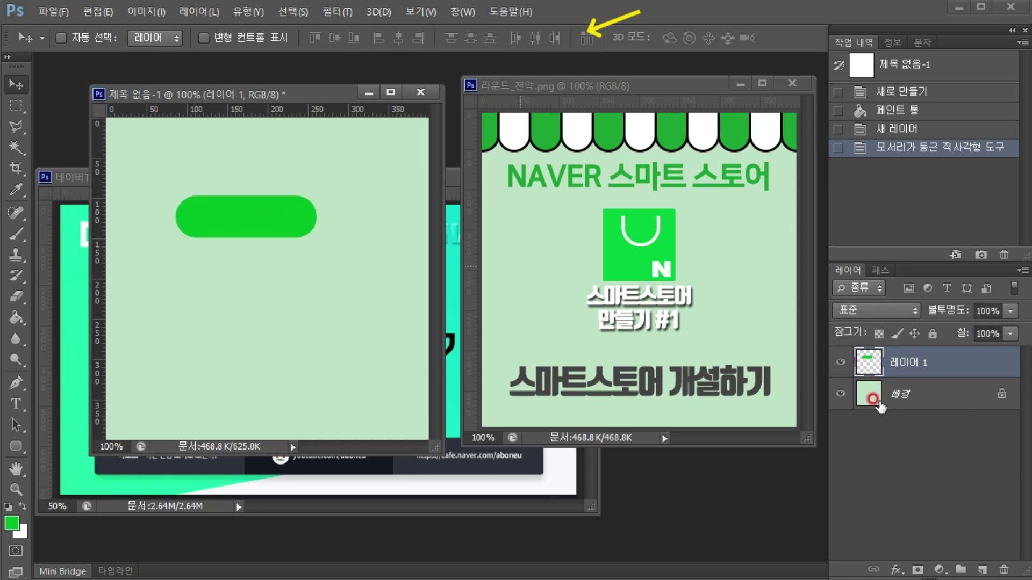
click(896, 570)
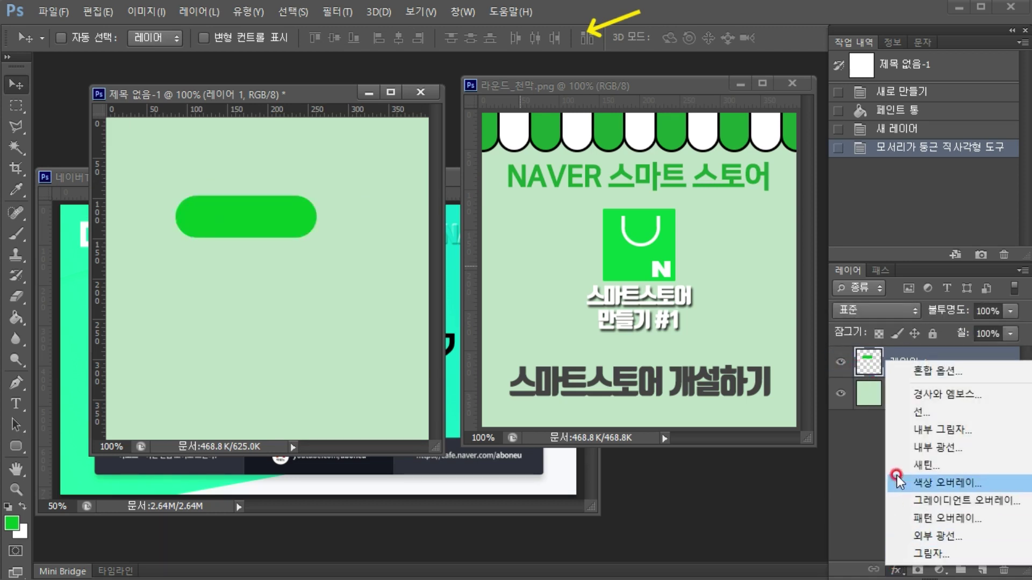
click(914, 414)
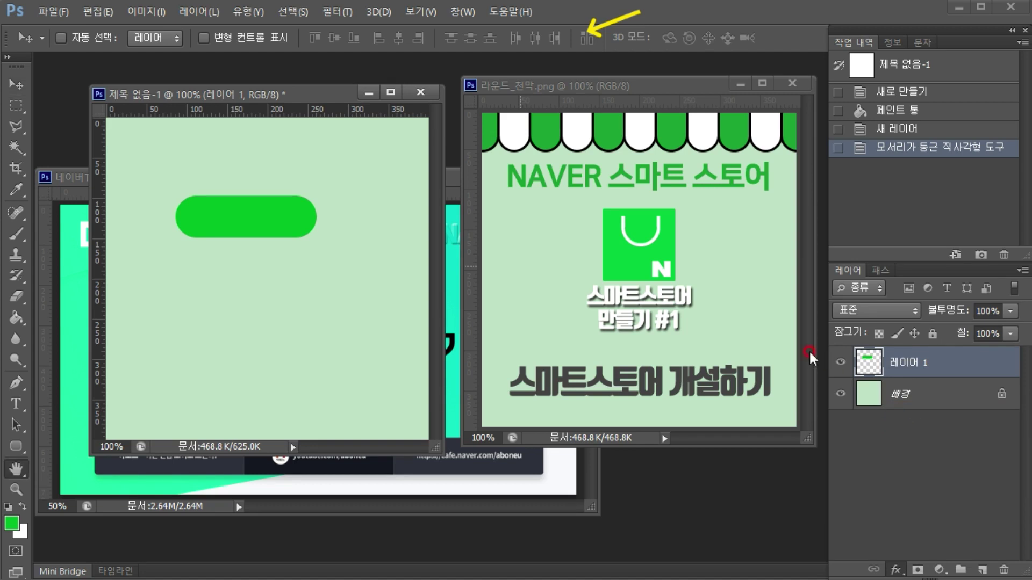
click(704, 457)
click(703, 458)
click(702, 459)
click(694, 483)
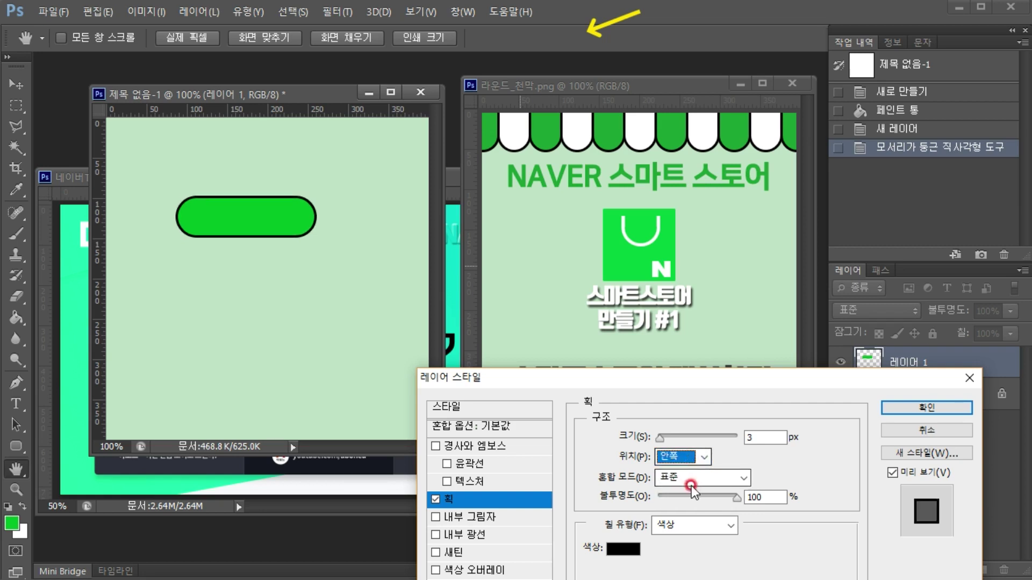
click(703, 458)
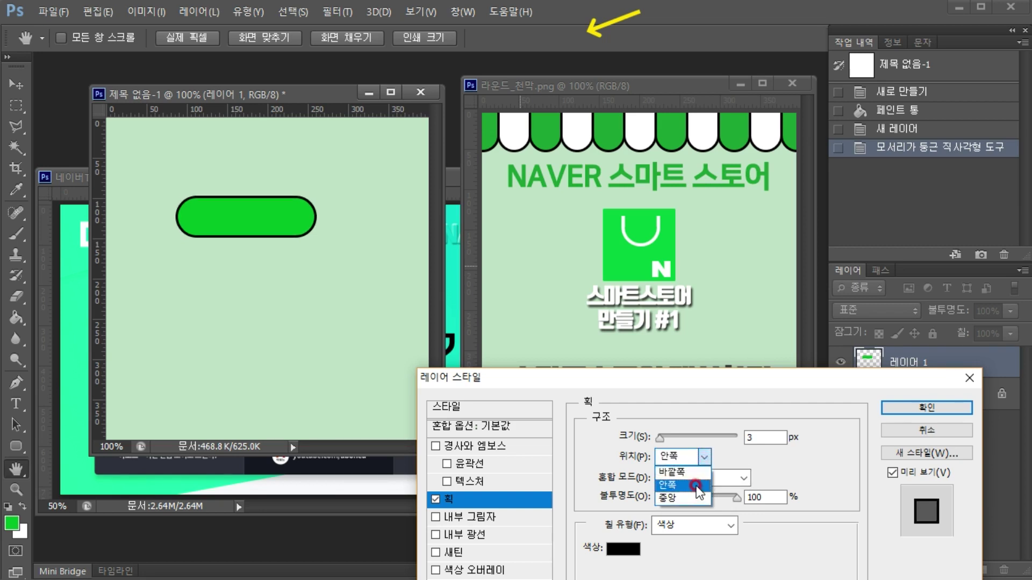
click(693, 484)
click(906, 408)
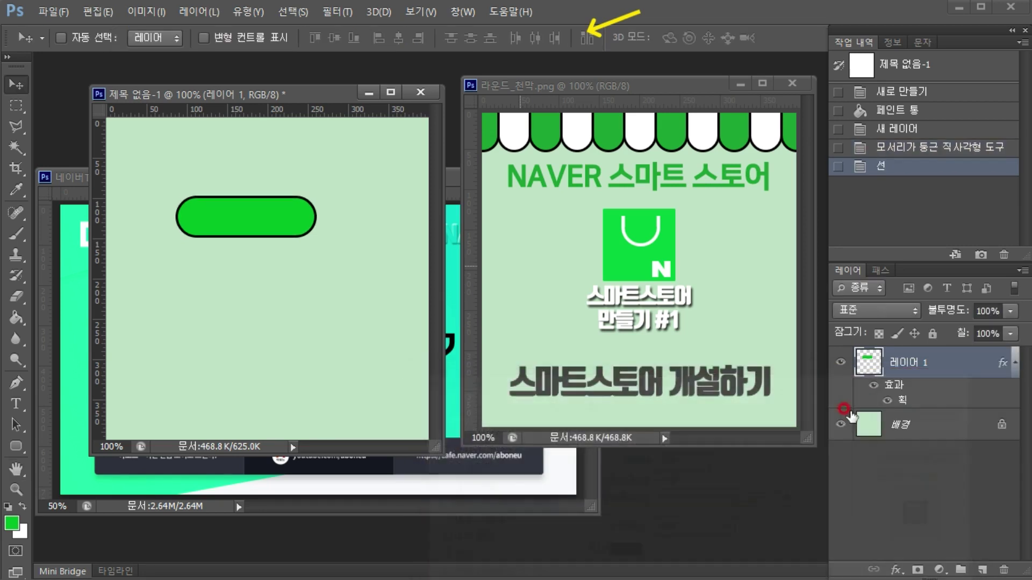
Step: Rotate the green rounded bar by -90° so it stands vertically, and apply the transformation
key(ctrl+t)
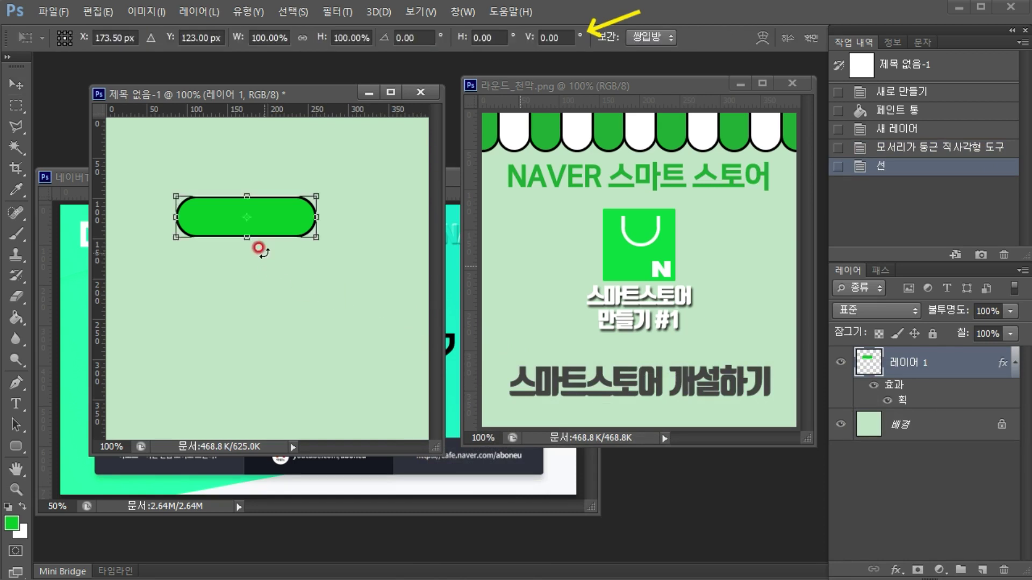
drag(172, 179, 219, 265)
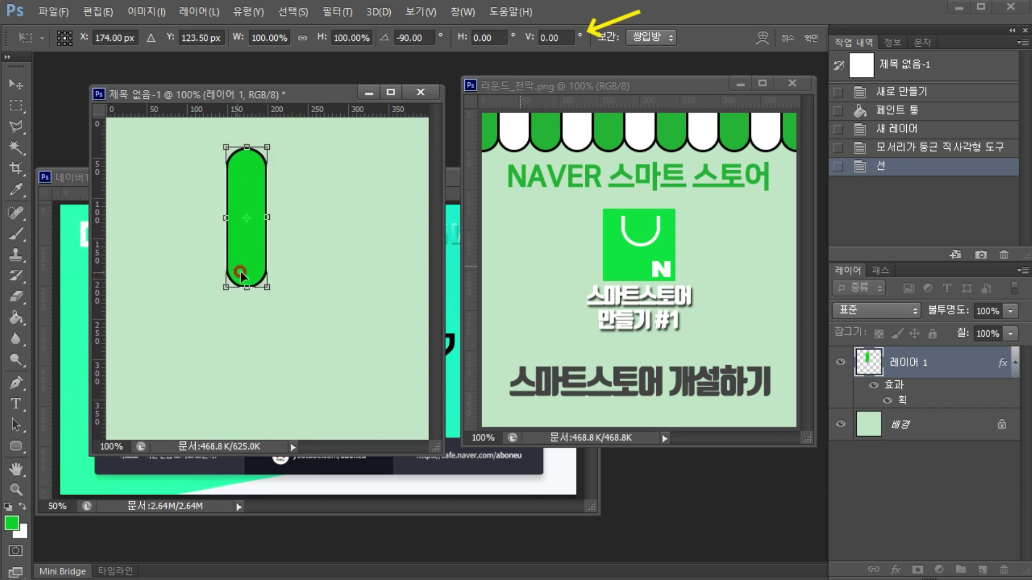
click(22, 84)
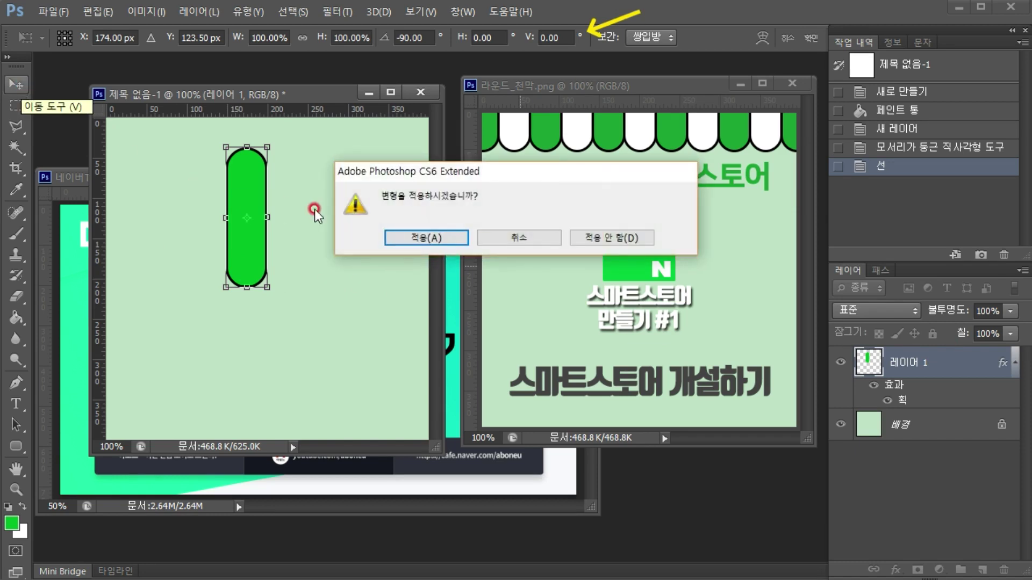
click(416, 248)
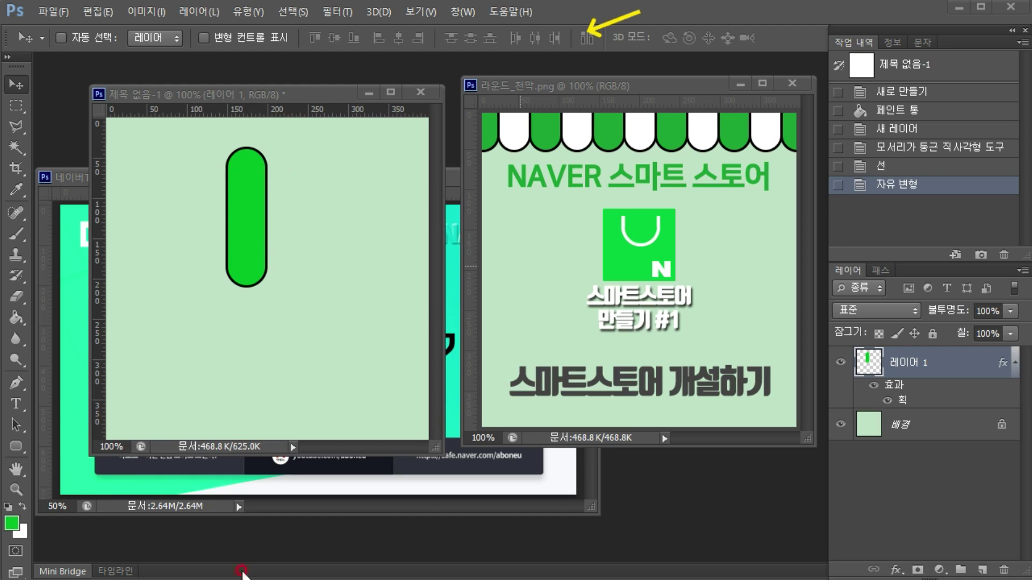
Step: Check the layer-duplication shortcut in the 요약.txt note in Notepad, then toggle the bar layer's visibility back in Photoshop
key(alt+Tab)
drag(404, 192, 676, 192)
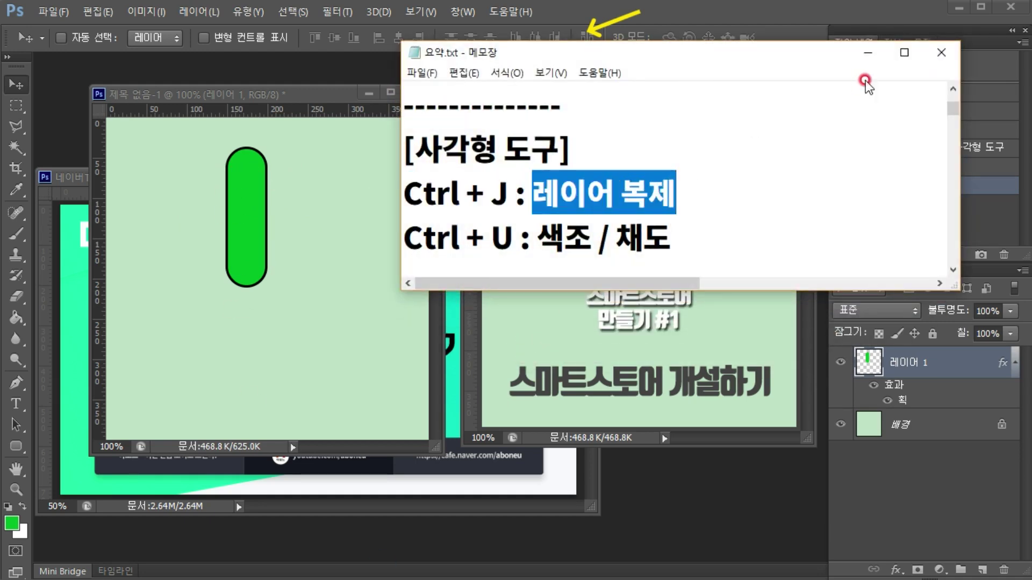
click(871, 54)
click(840, 363)
click(840, 362)
click(840, 362)
click(840, 363)
click(840, 362)
click(840, 363)
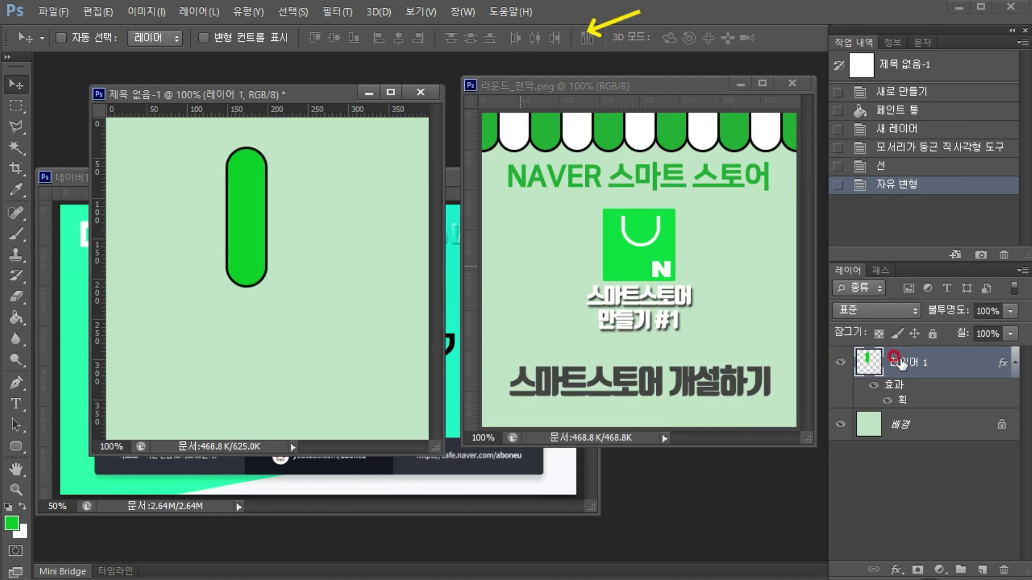
Step: Duplicate the vertical bar's layer, place the copy directly to its right, and revert the document to the free transform state
key(ctrl+j)
click(840, 362)
click(840, 362)
click(840, 362)
click(841, 362)
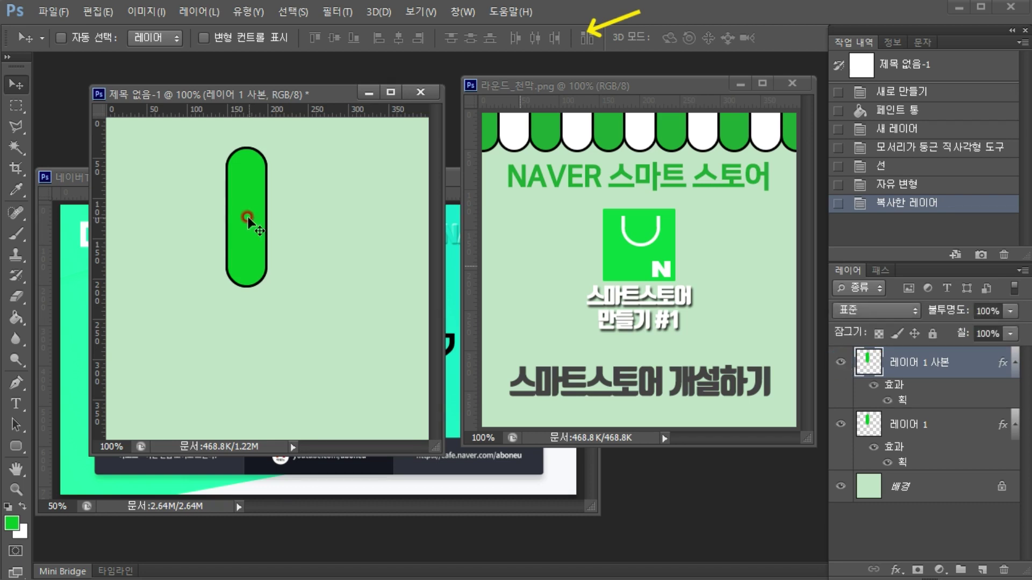
drag(247, 217, 293, 216)
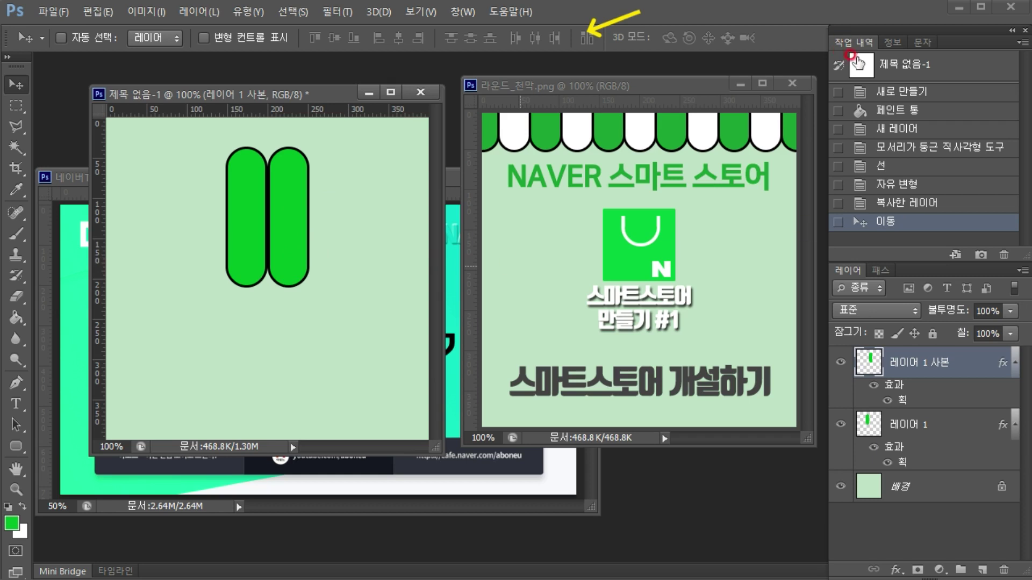
click(894, 203)
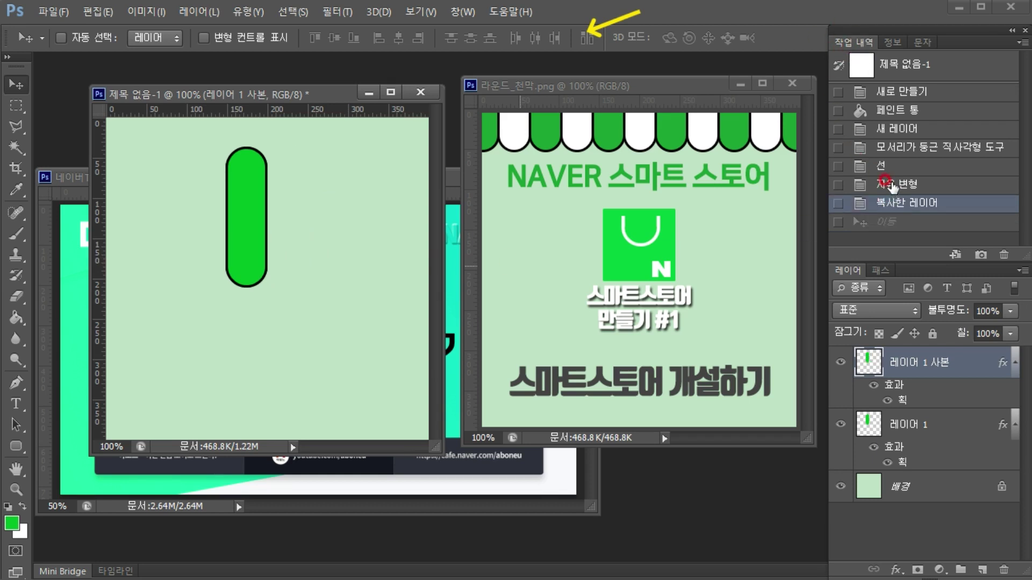
click(884, 184)
Step: Duplicate the vertical bar's layer in place, toggle the copy's visibility, and revert the duplication
click(890, 368)
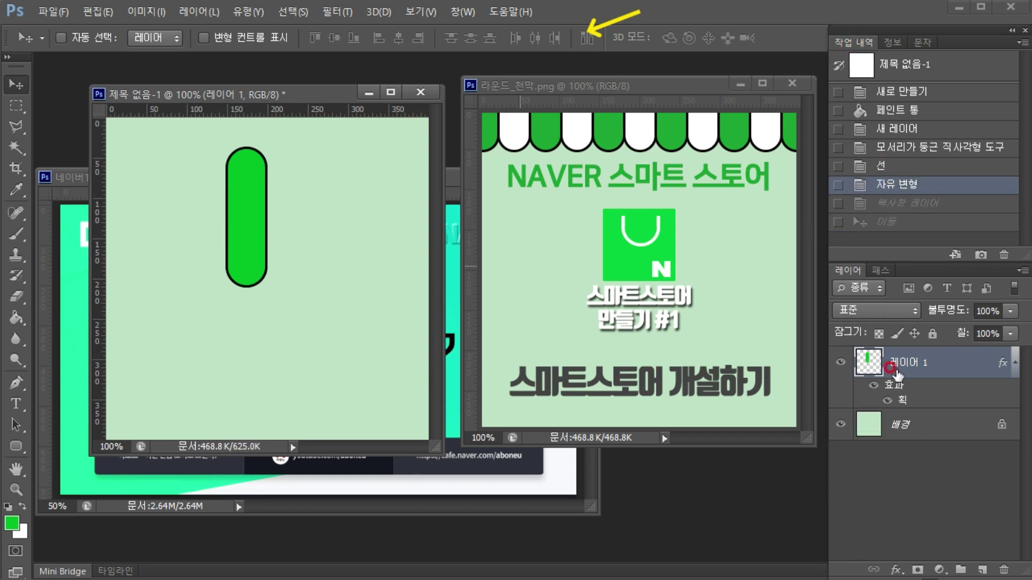
key(ctrl+j)
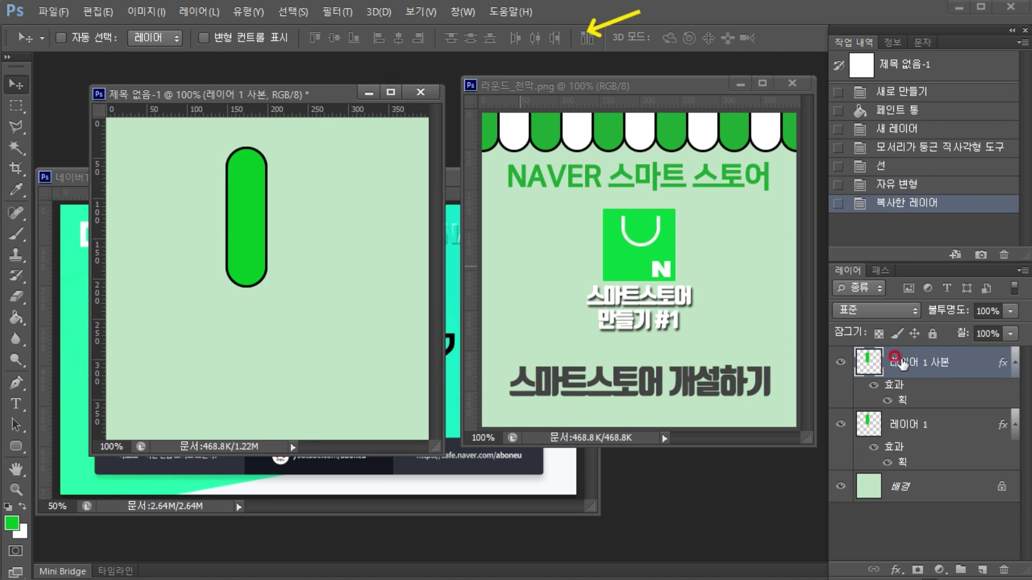
click(840, 365)
click(840, 364)
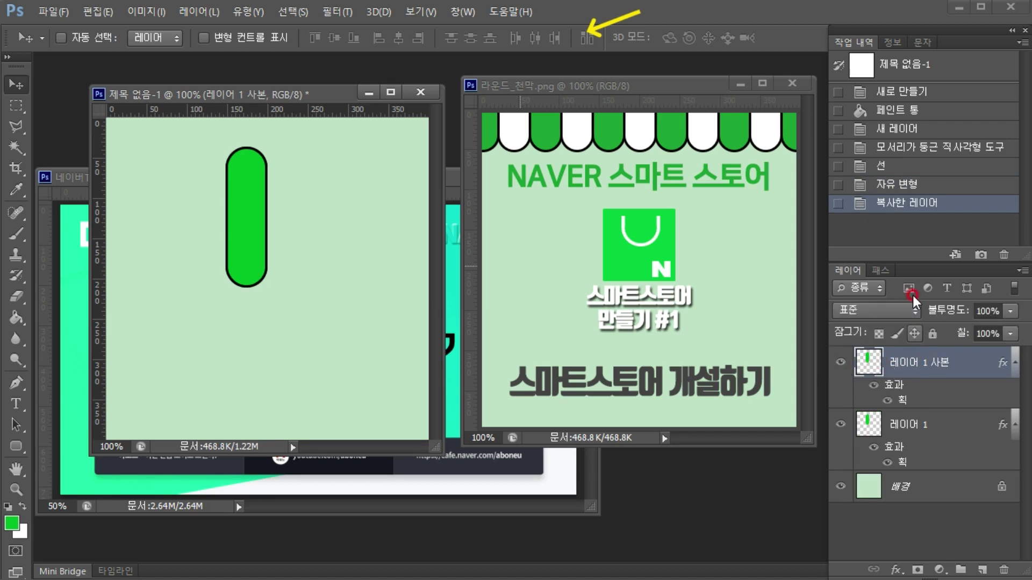
click(898, 184)
Step: Duplicate 레이어 1 through the Layers panel and toggle the copy's visibility to check it
click(908, 362)
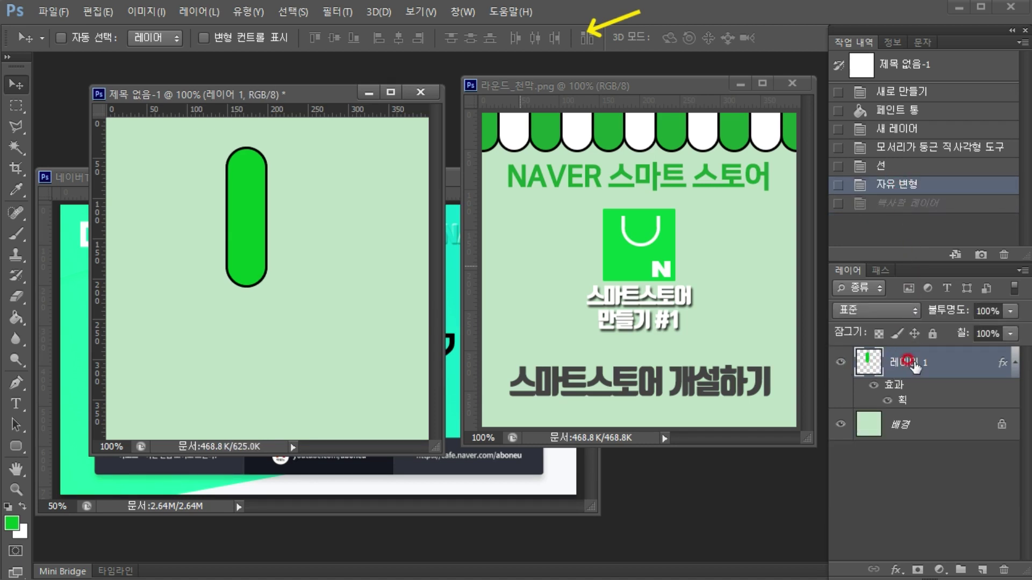
drag(914, 366, 985, 572)
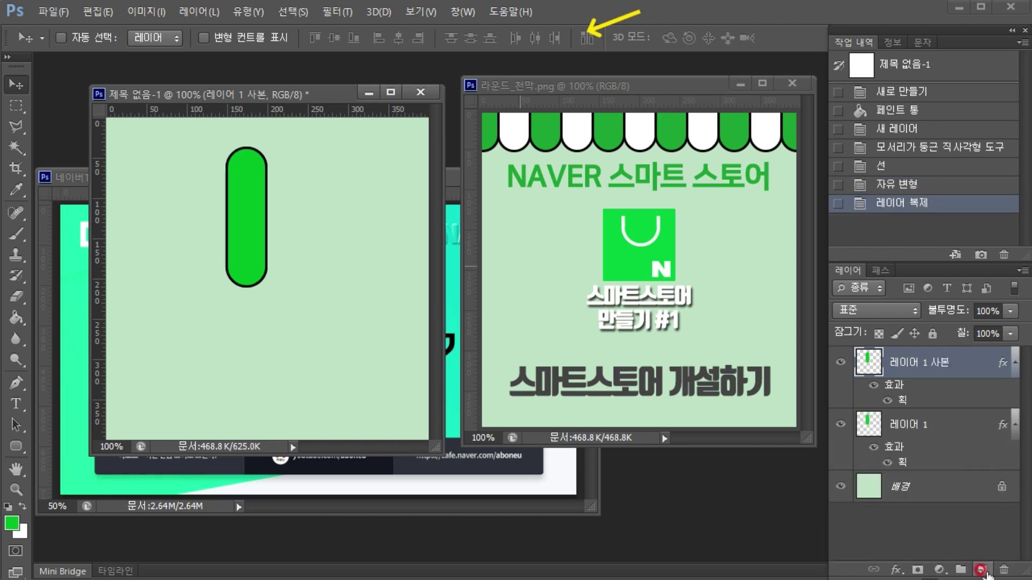
click(842, 362)
click(842, 362)
click(841, 362)
click(841, 362)
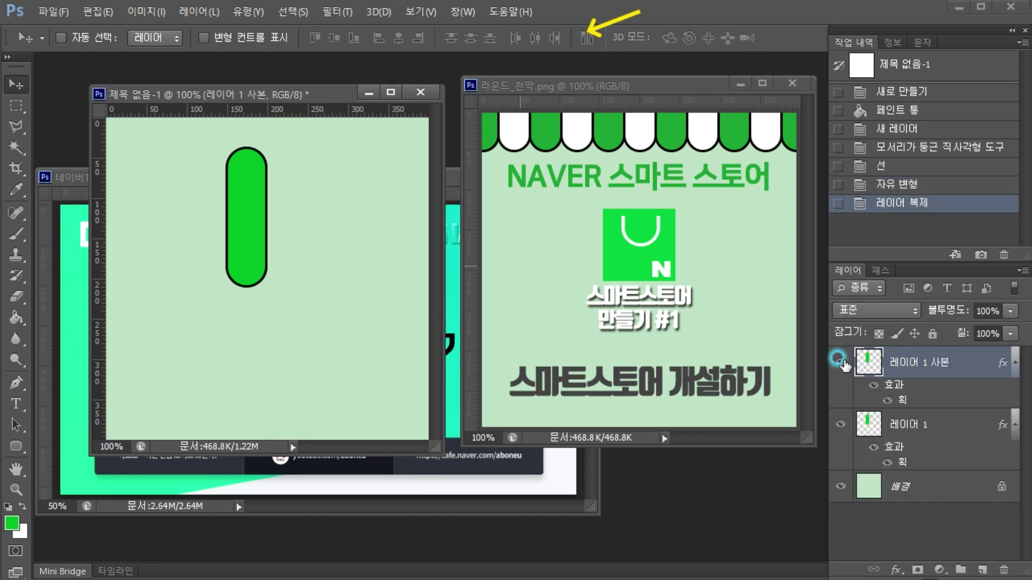
Step: Move the duplicated bar to the right of the first one, nudging it so their adjoining black outlines overlap
drag(253, 227, 293, 230)
key(Left)
key(Left)
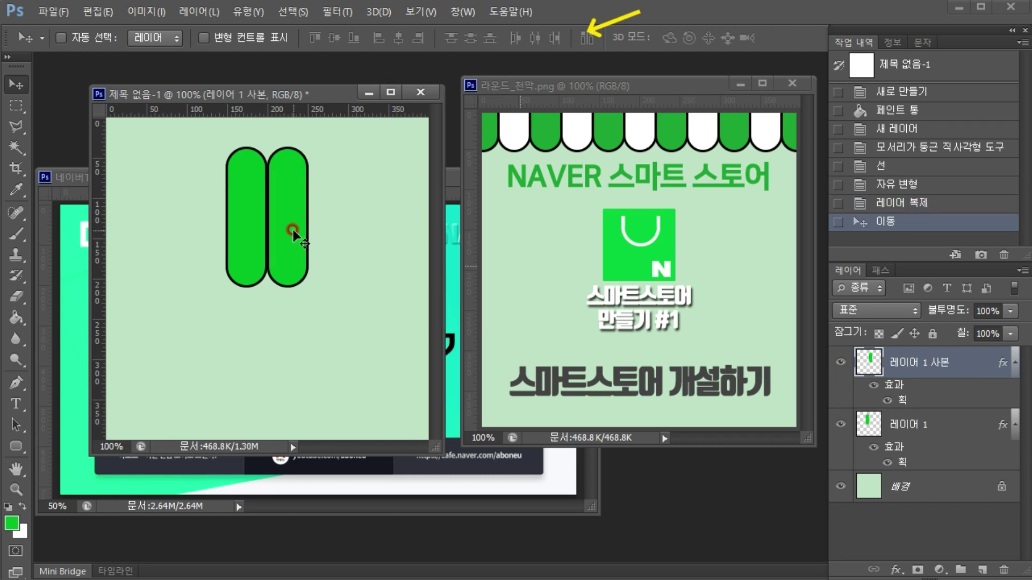
key(Right)
key(Right)
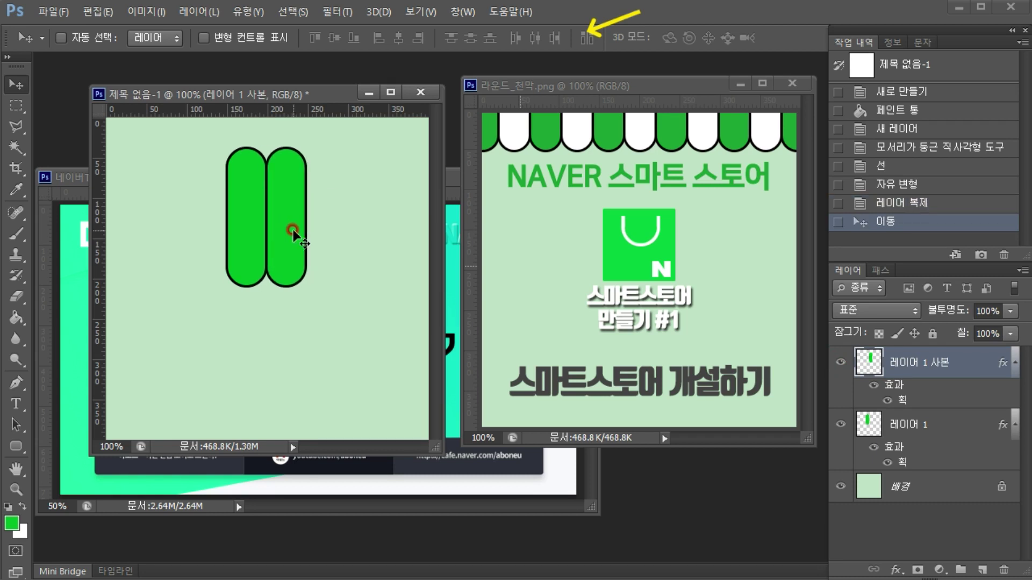
key(Left)
key(Left)
Step: Toggle the duplicated bar's stroke effect off and on to examine its outline
click(887, 400)
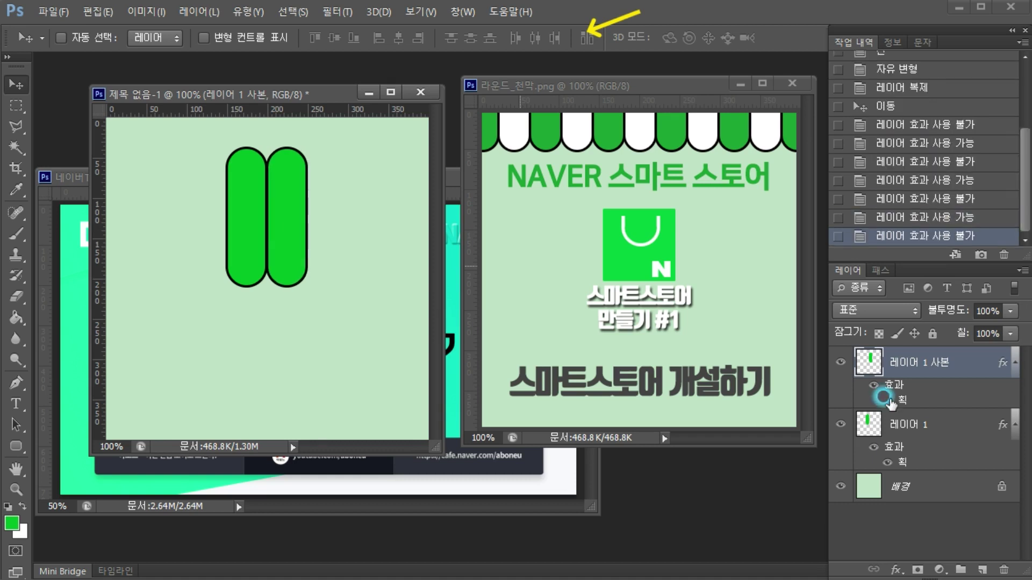
click(888, 399)
click(888, 400)
click(888, 399)
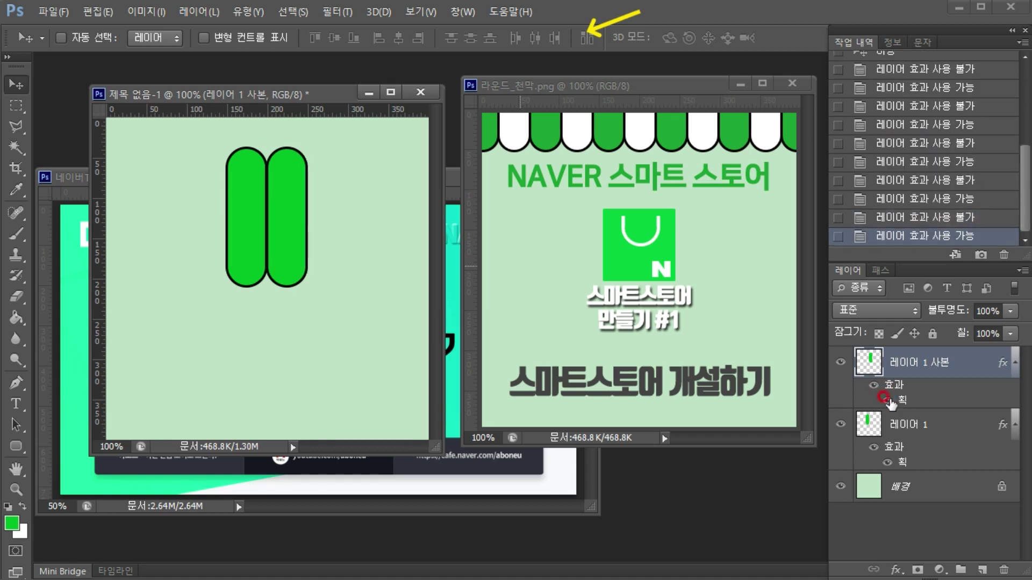
click(887, 400)
click(887, 399)
Step: Apply a white (ffffff) Color Overlay to the duplicated bar's layer, 레이어 1 사본
click(897, 363)
click(890, 446)
click(897, 571)
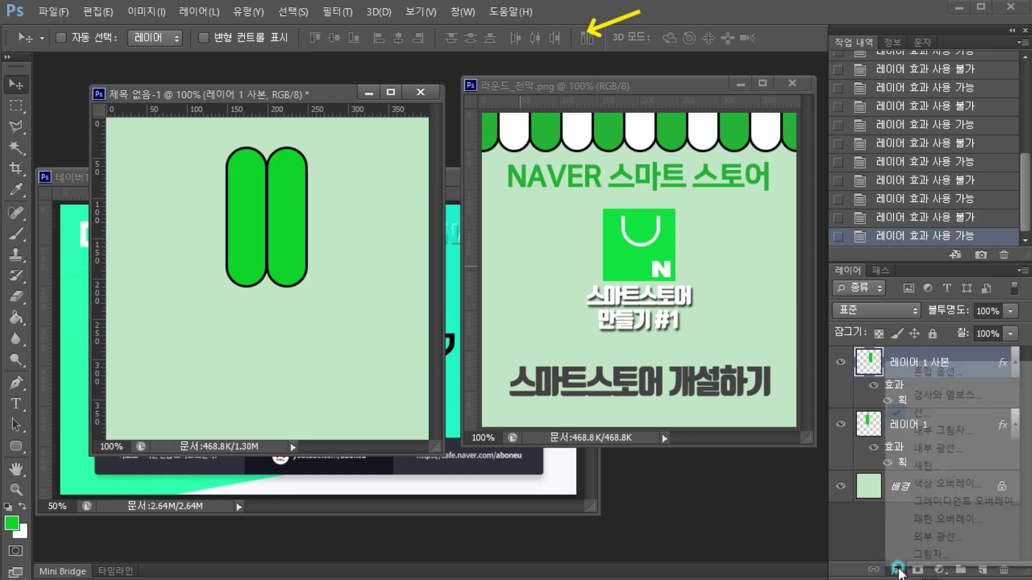
click(921, 485)
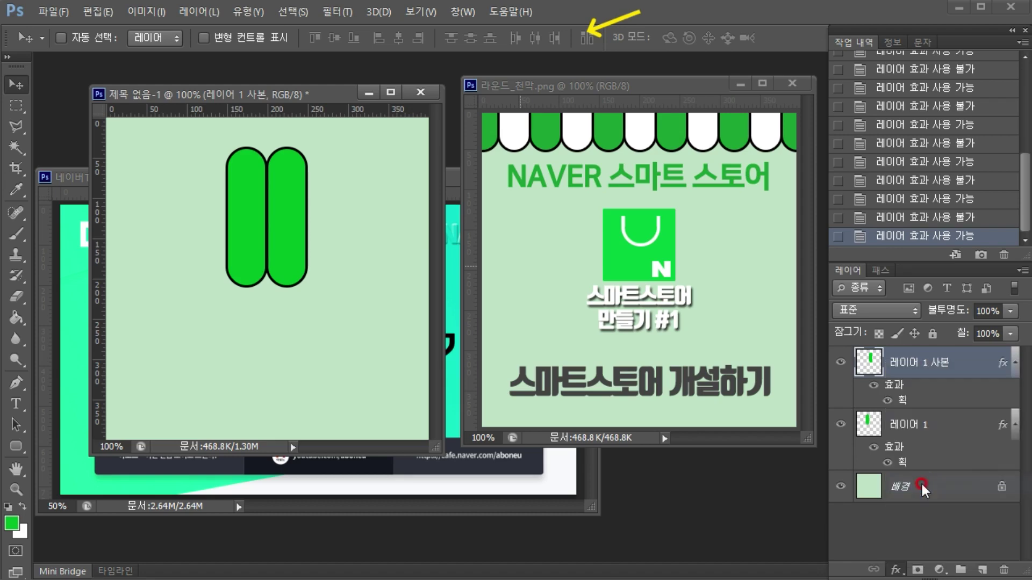
click(707, 417)
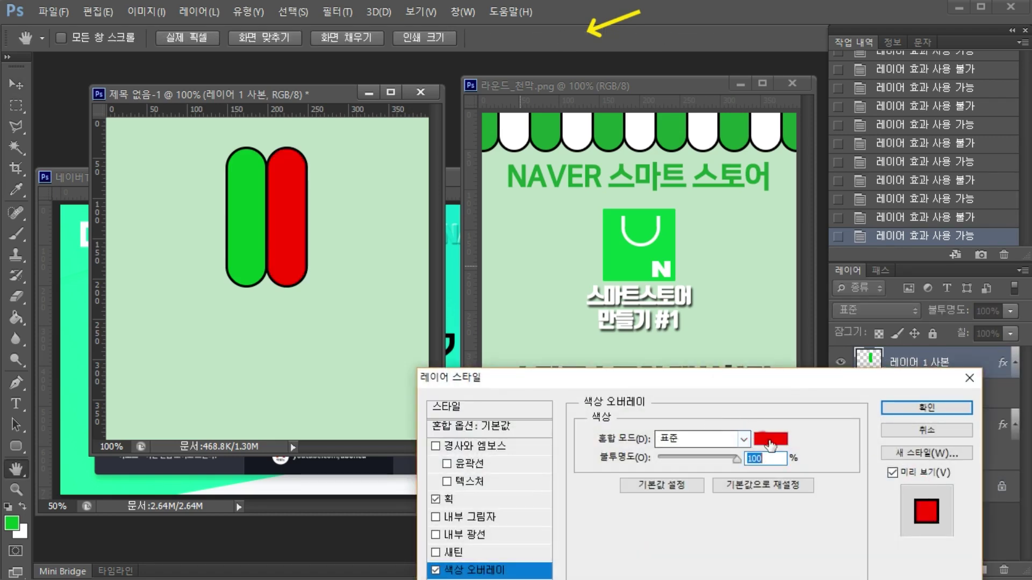
click(771, 444)
click(424, 150)
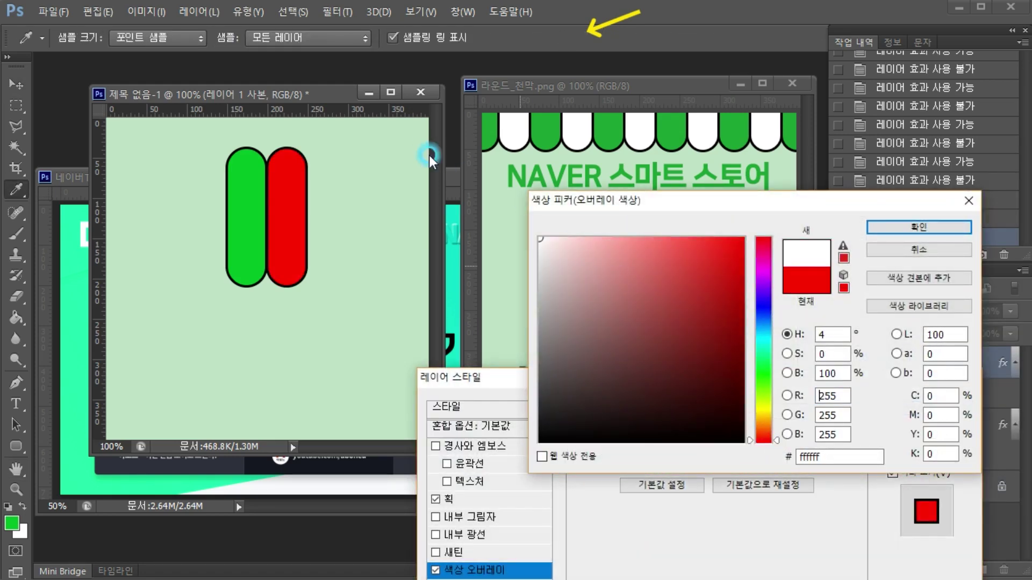
click(927, 225)
click(927, 410)
Step: Toggle the visibility of the green and white bar layers one after the other to check which bar each layer holds
click(837, 395)
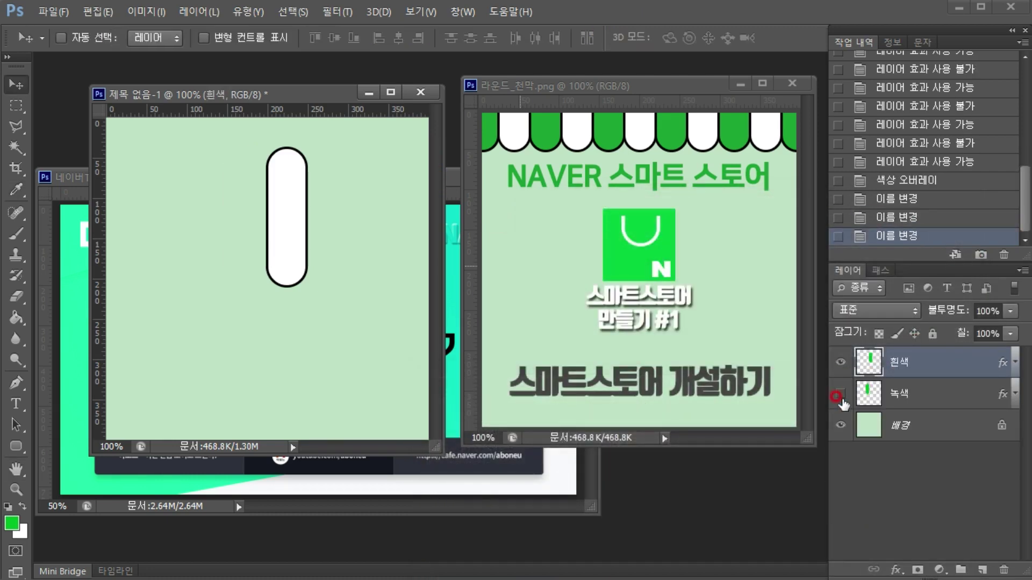
click(837, 395)
click(837, 396)
click(837, 395)
click(838, 396)
click(837, 395)
click(838, 363)
click(839, 363)
click(838, 363)
click(838, 363)
click(838, 363)
click(838, 363)
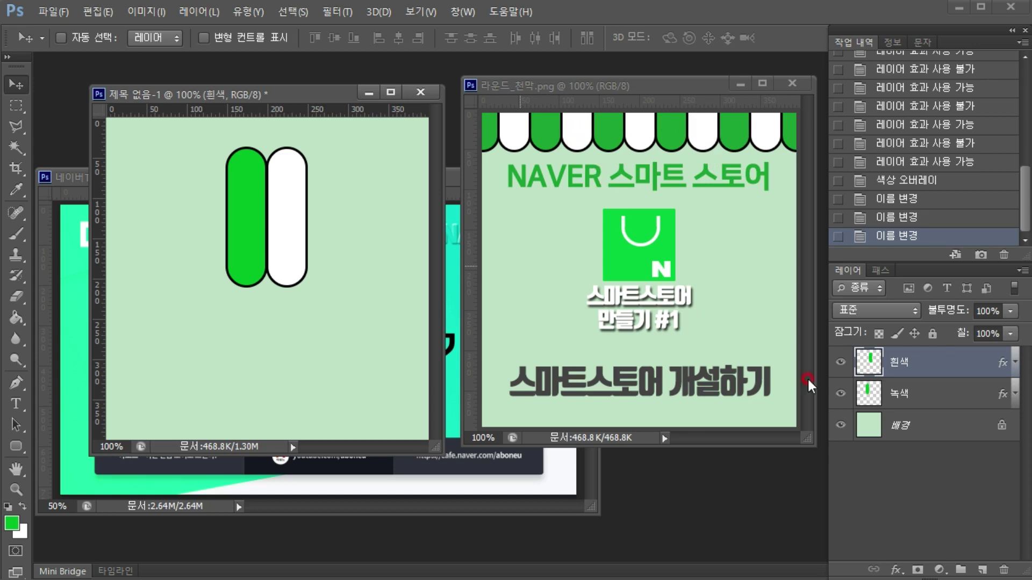
click(840, 362)
click(840, 362)
click(840, 394)
click(840, 394)
click(840, 361)
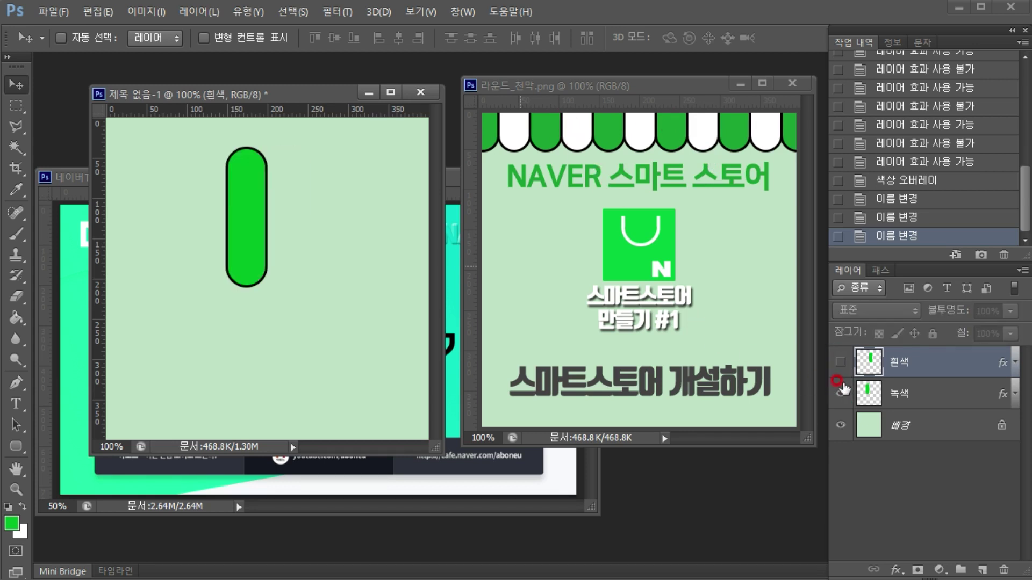
click(840, 394)
click(840, 362)
click(840, 393)
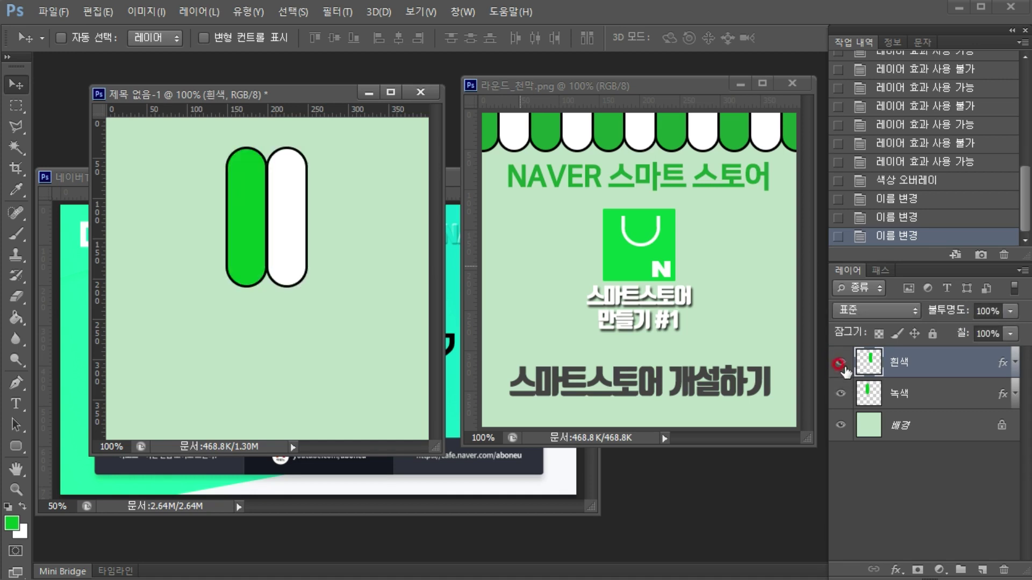
click(840, 362)
click(840, 362)
click(840, 394)
click(840, 394)
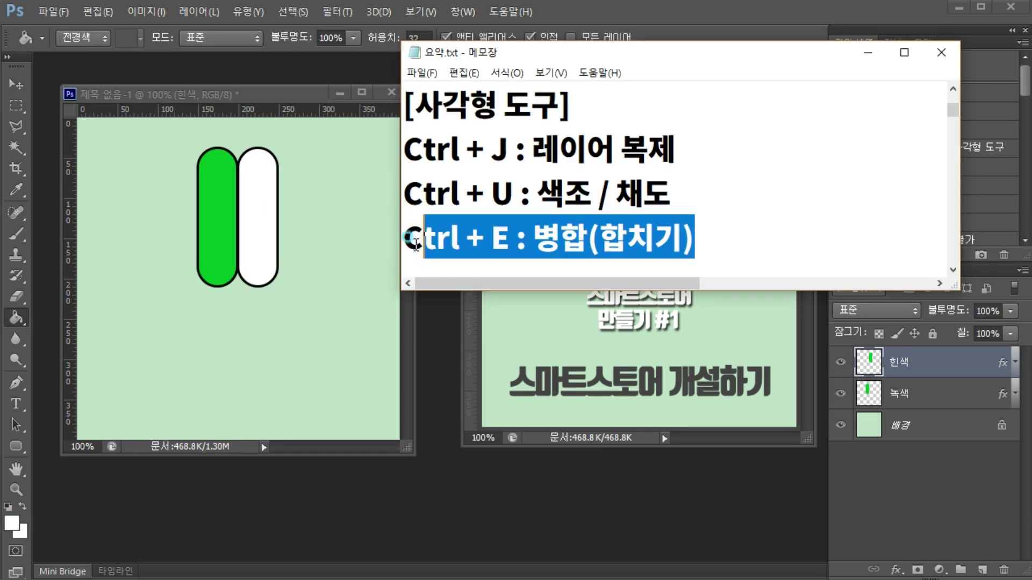
Step: Highlight the Ctrl + E merge line in the 요약.txt notes, then return to the bar drawing
drag(415, 237, 598, 237)
drag(763, 239, 403, 237)
click(677, 228)
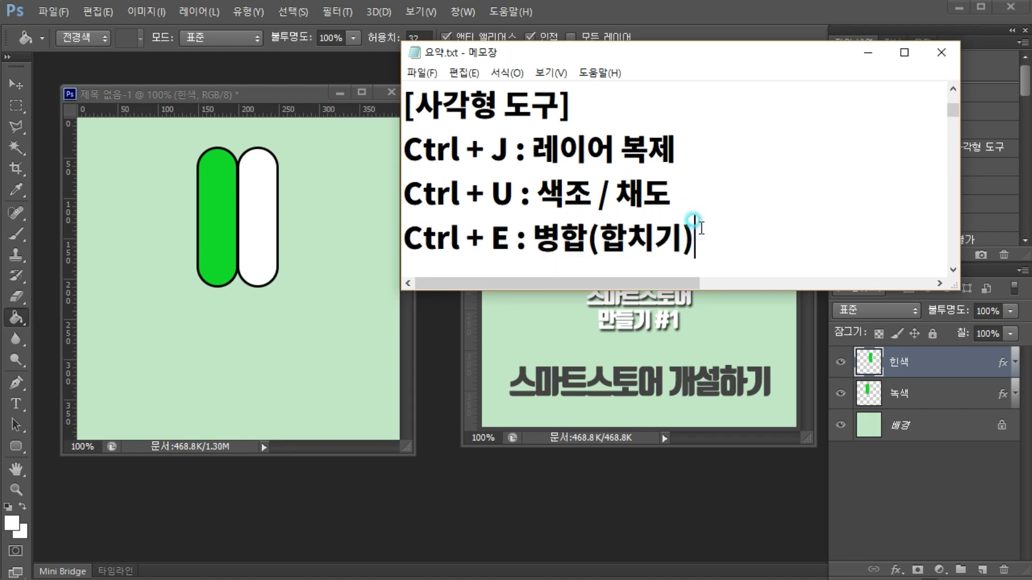
click(867, 52)
Step: Check the two bar layers' visibility, select both, and merge them into a single layer
click(840, 362)
click(840, 362)
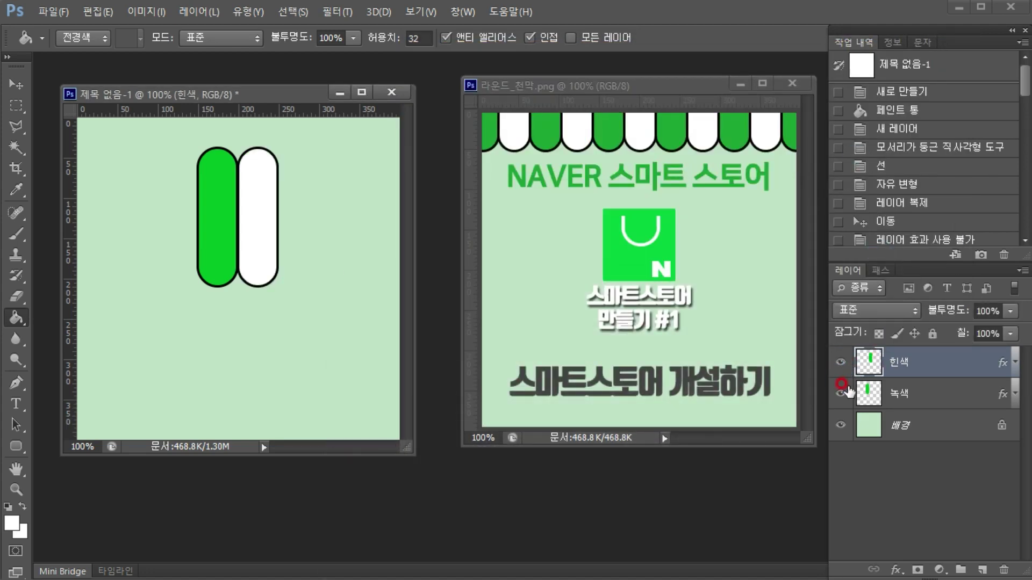
click(840, 393)
click(840, 393)
ctrl+click(908, 392)
ctrl+click(897, 392)
ctrl+click(899, 391)
ctrl+click(897, 364)
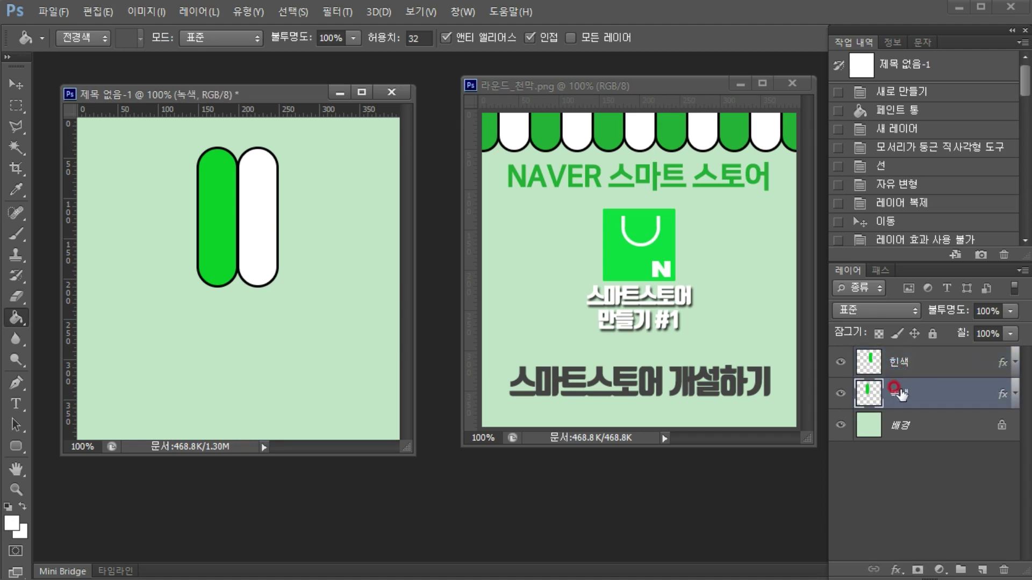
ctrl+click(899, 391)
click(896, 369)
ctrl+click(898, 393)
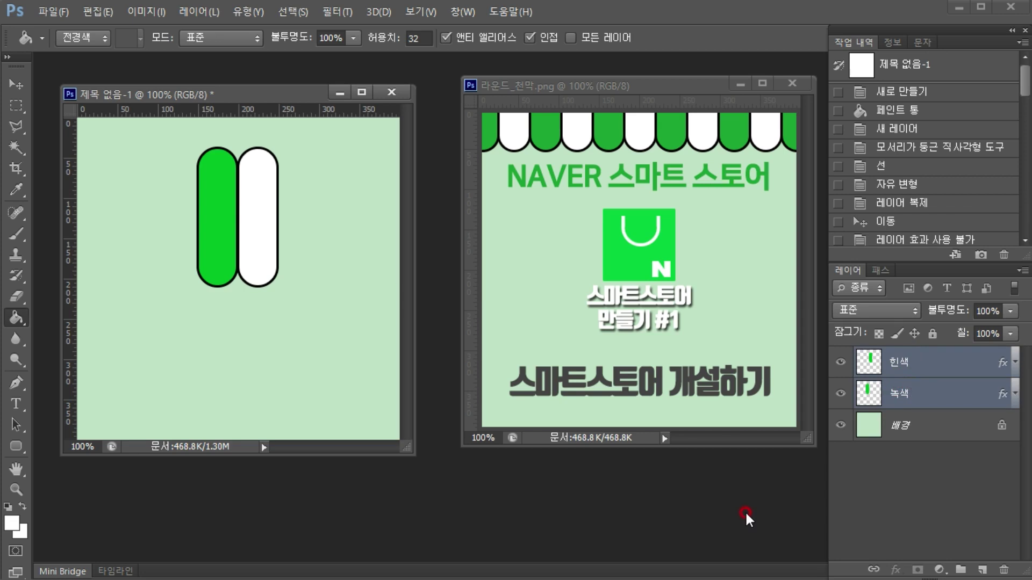
key(ctrl+e)
Step: Toggle the merged layer's visibility to check that it contains both bars
click(840, 364)
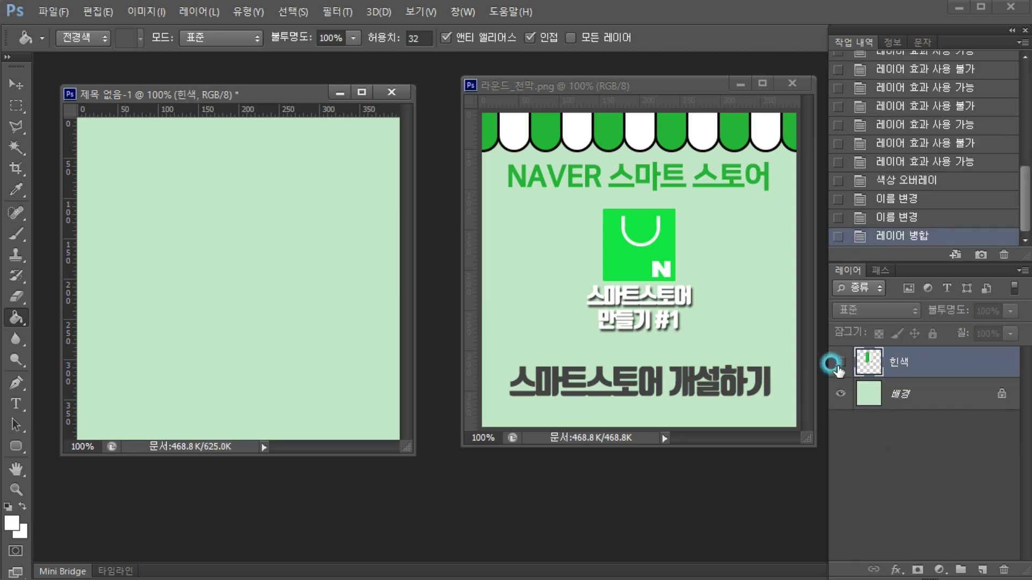
click(839, 364)
click(839, 365)
click(839, 365)
click(839, 365)
click(839, 364)
Step: Highlight the Ctrl + J layer duplication line in the 요약.txt notes and return to Photoshop
key(alt+Tab)
drag(674, 153, 239, 225)
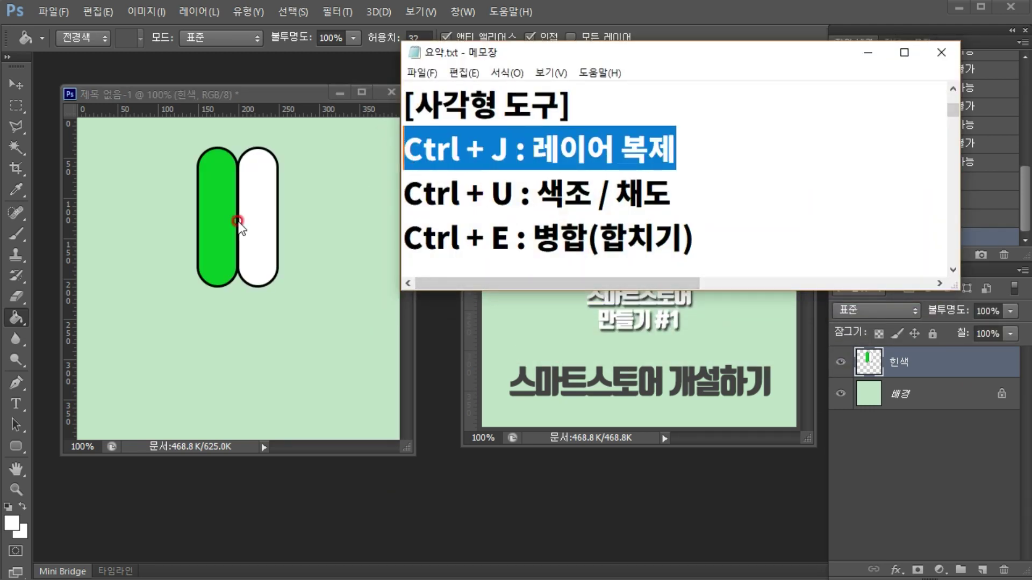
click(697, 498)
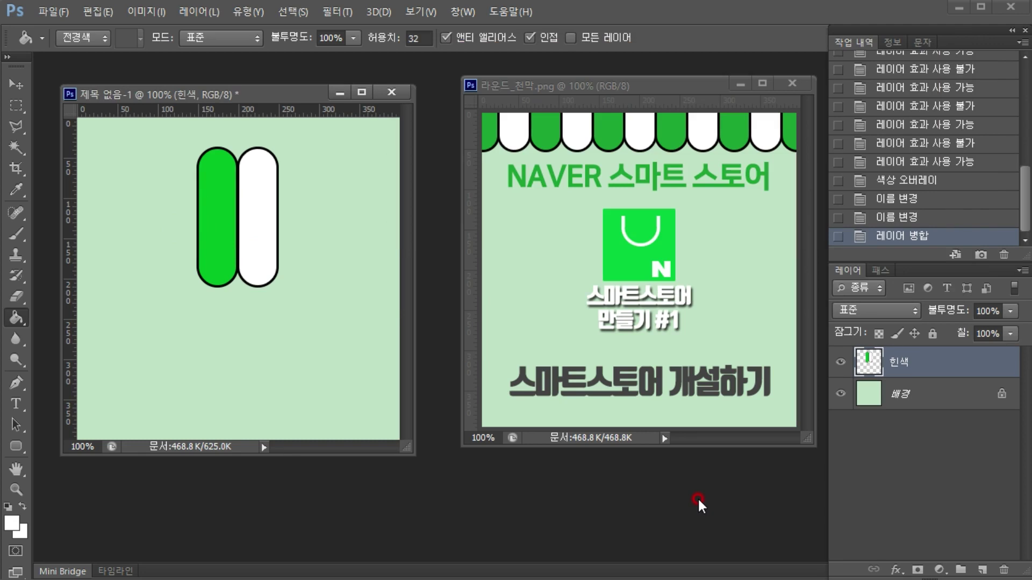
Step: Duplicate the merged two-bar layer and place the copy directly right of the original with their black outlines overlapping
key(ctrl+j)
click(839, 362)
click(840, 362)
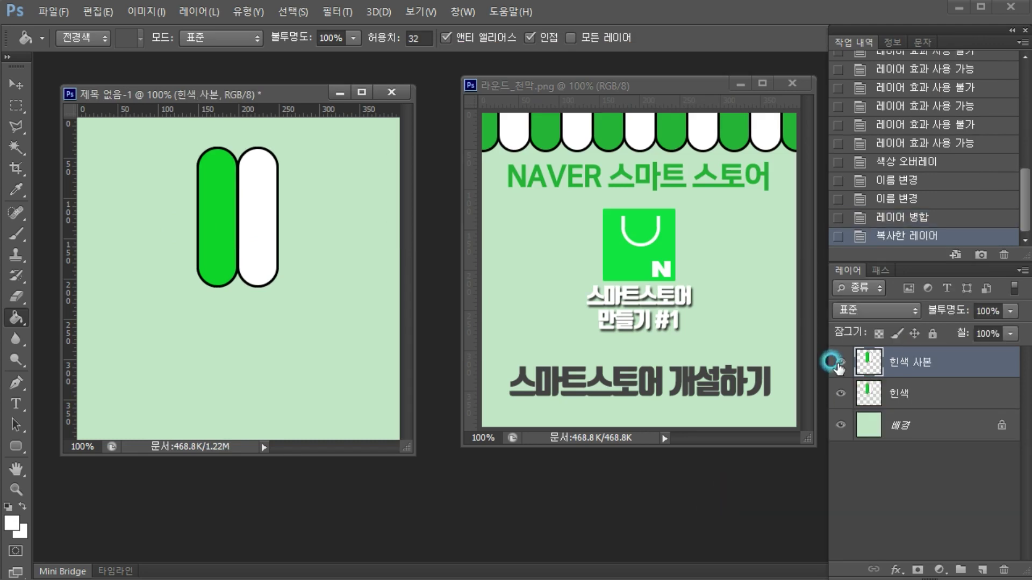
key(v)
drag(208, 208, 295, 211)
key(Left)
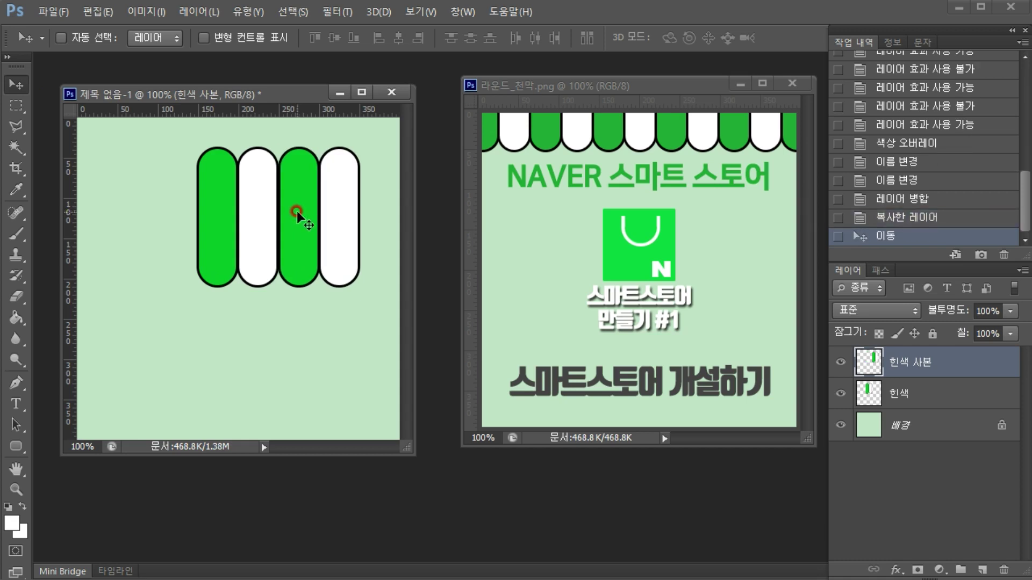
click(840, 362)
click(840, 362)
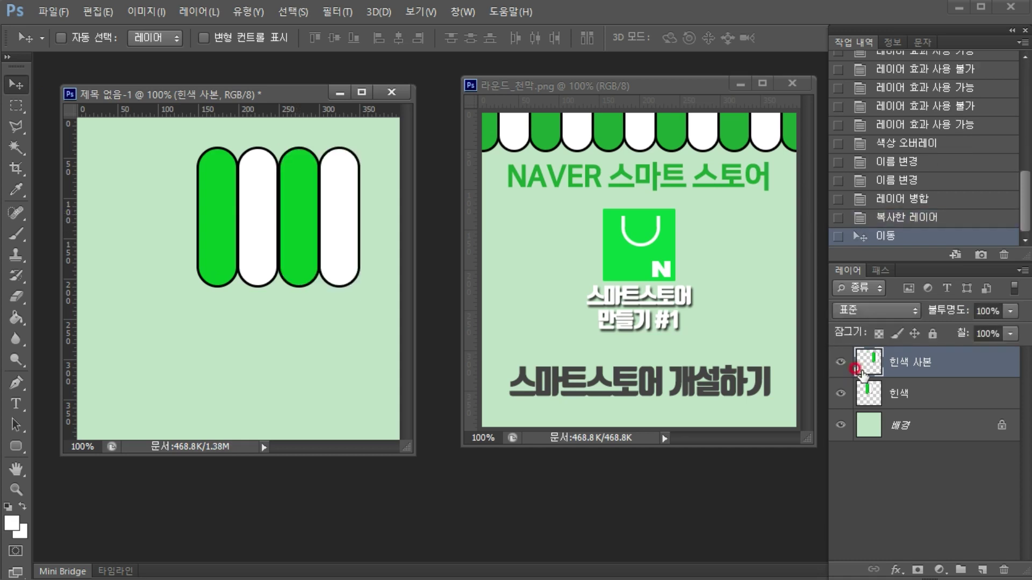
Step: Merge the two bar-pair layers into one four-bar layer and toggle its visibility to check it
ctrl+click(897, 395)
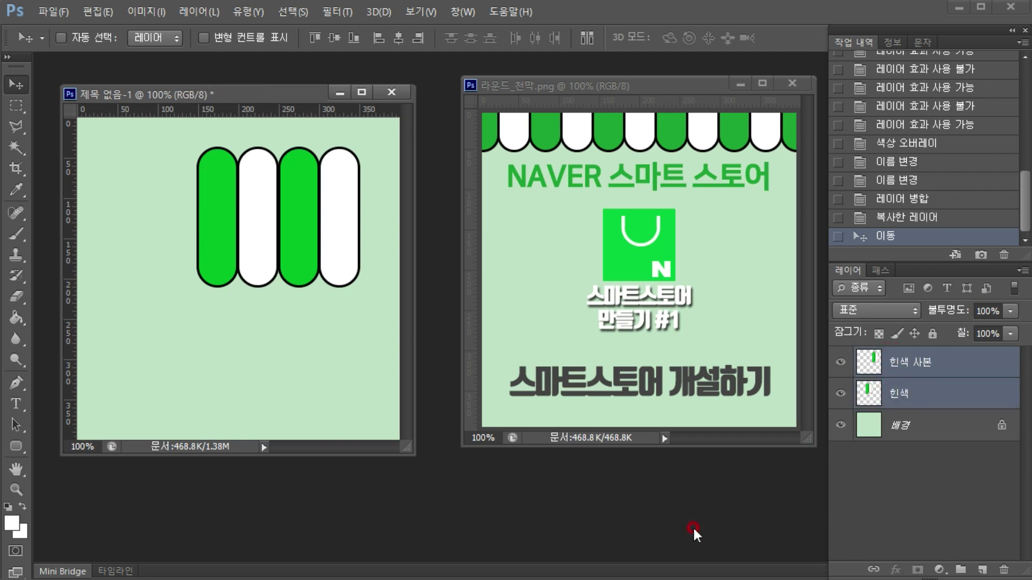
key(alt+Tab)
drag(698, 237, 385, 239)
click(727, 530)
key(ctrl+e)
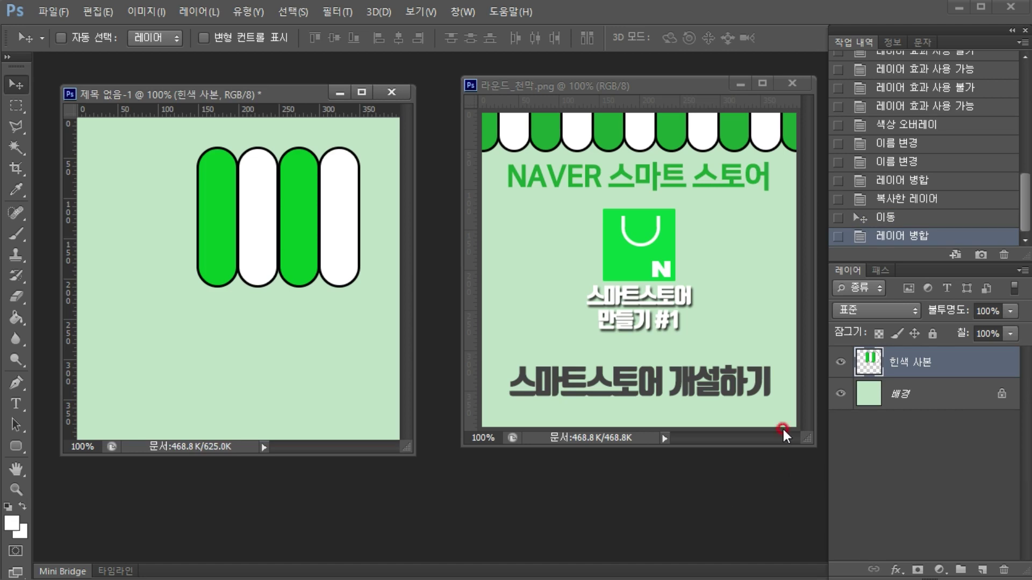
click(840, 362)
click(839, 361)
click(840, 361)
click(839, 362)
Step: Review the Ctrl + J duplication line in the 요약.txt notes again and minimize the notes window
key(alt+Tab)
drag(675, 150, 410, 160)
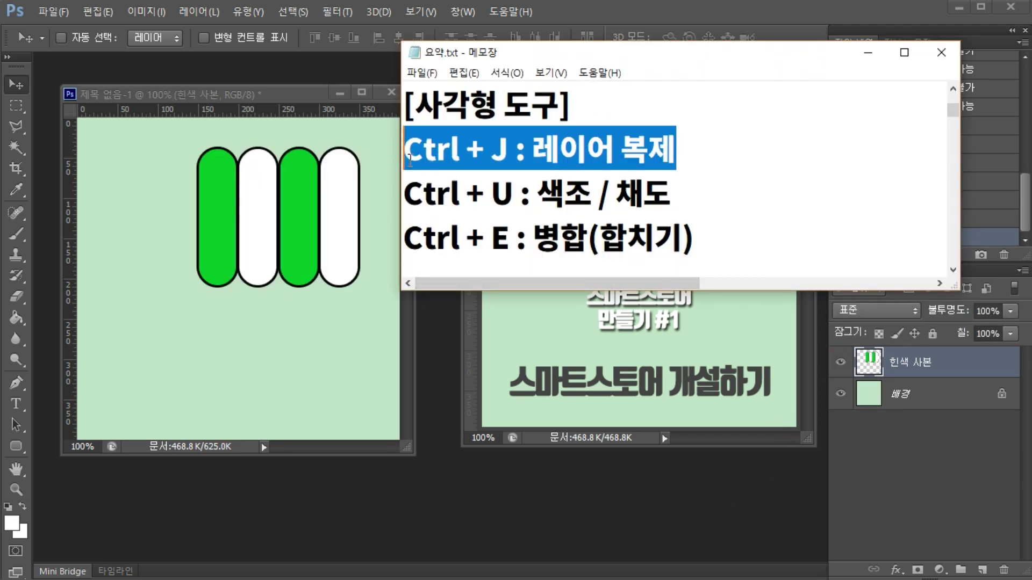
click(868, 52)
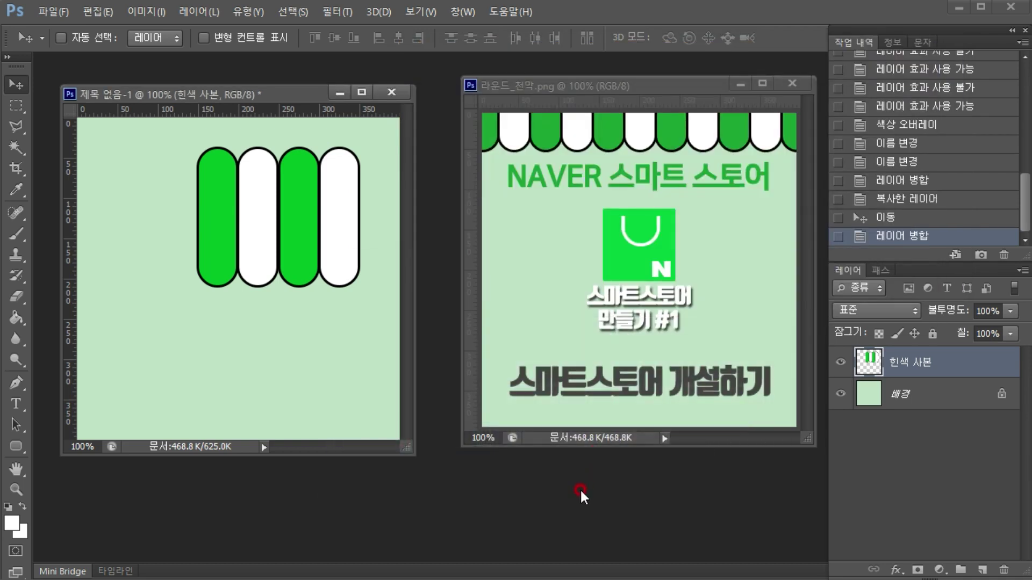
Step: Duplicate the four-bar layer and move the copy left until its stripes join the original's leftmost green bar
key(ctrl+j)
click(837, 364)
drag(270, 224, 108, 229)
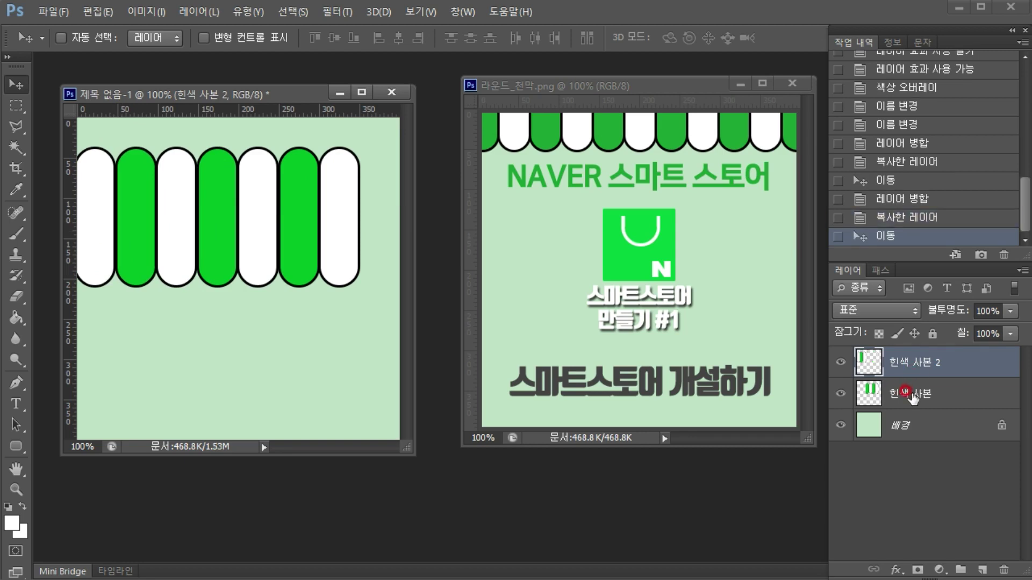
Step: Merge both four-bar layers and move the stripes up so only their rounded ends hang from the canvas's top edge
shift+click(912, 396)
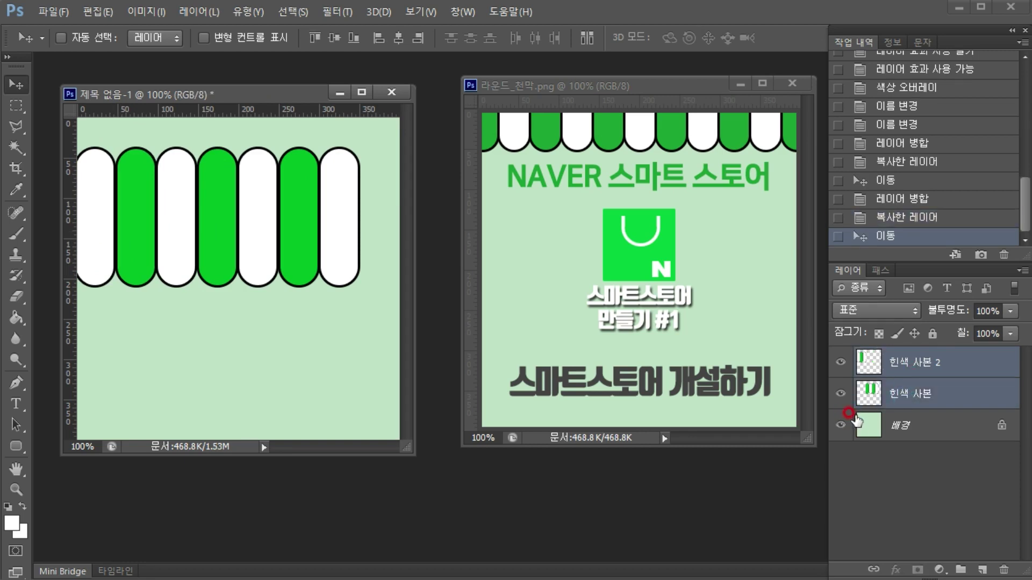
key(ctrl+e)
drag(134, 228, 167, 136)
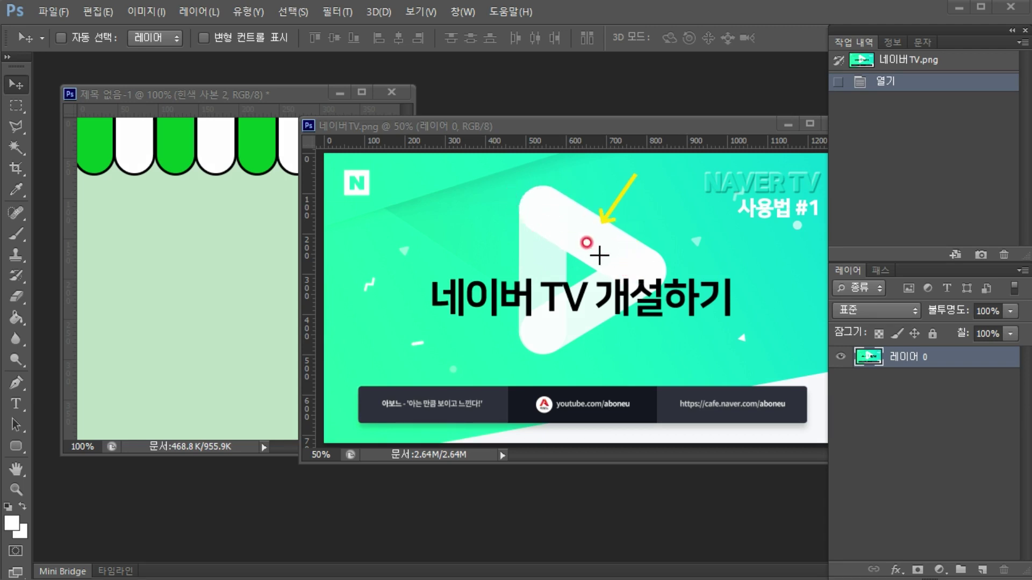
Step: Add a new layer to the awning document and draw a white 30 px-radius rounded bar about 230 px wide below the awning
drag(419, 259, 520, 259)
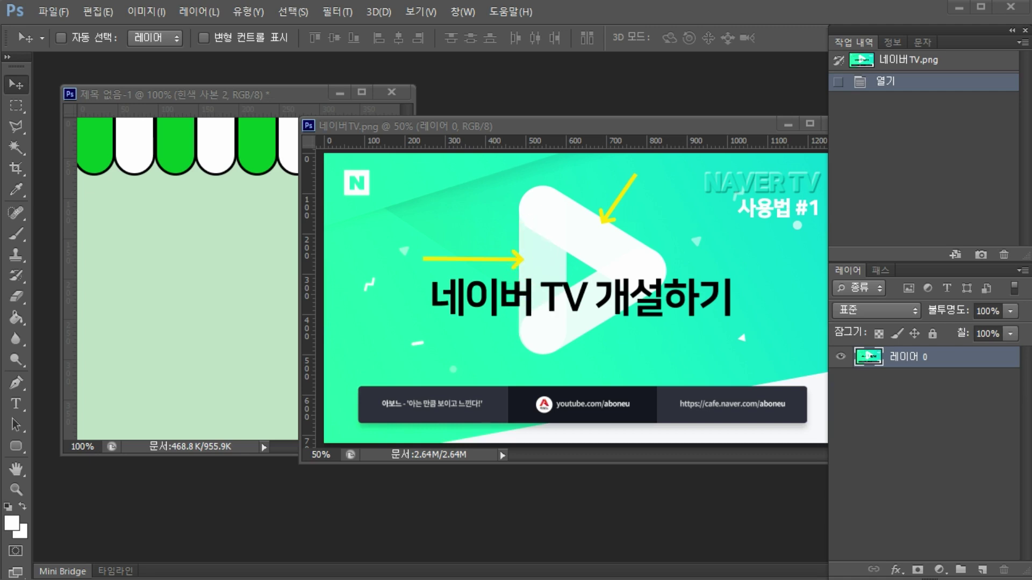
click(297, 97)
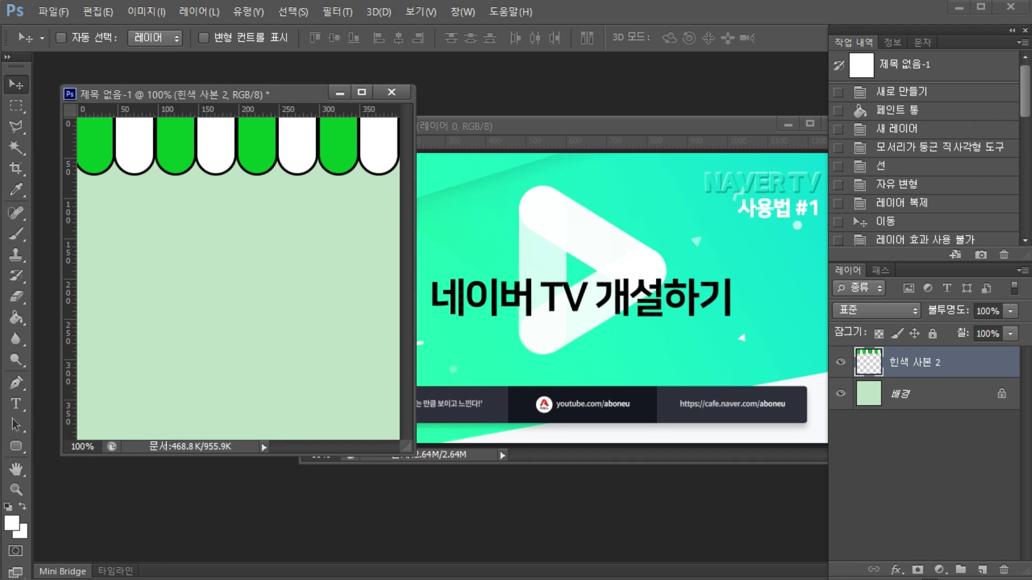
click(982, 569)
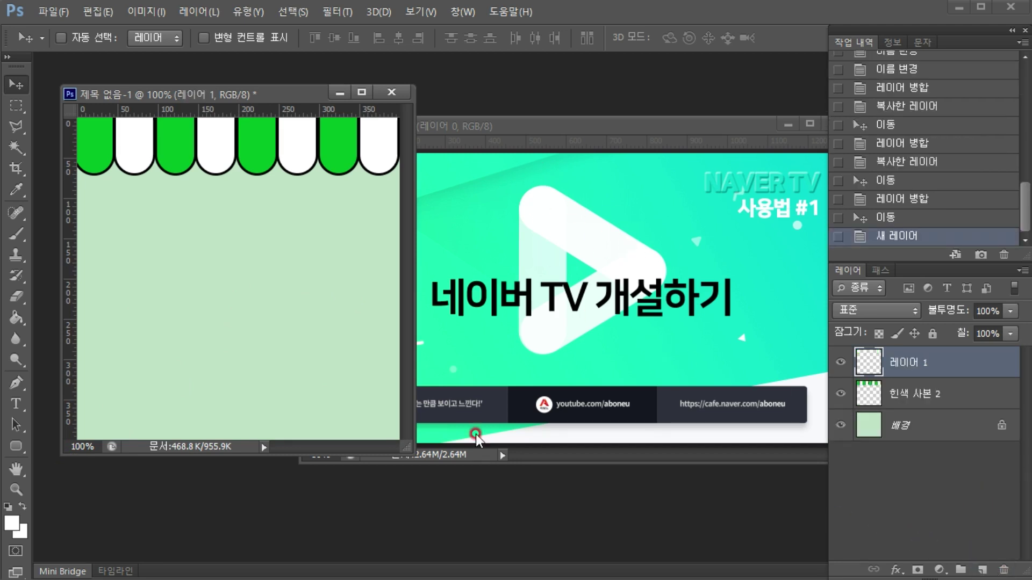
drag(17, 446, 120, 465)
drag(160, 248, 337, 285)
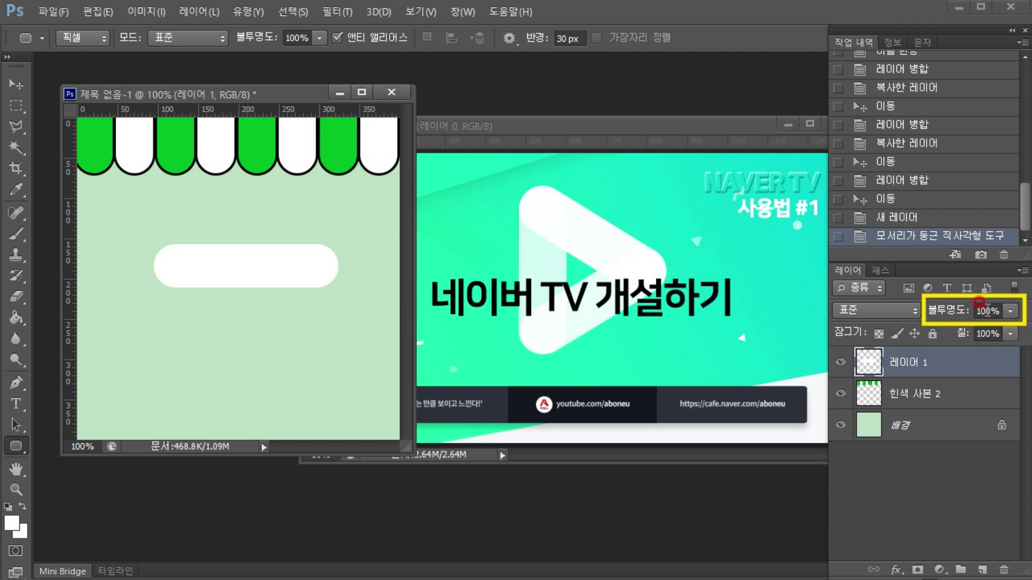
Step: Try the white bar's layer opacity at 30% and restore it to 100%
click(988, 310)
text(30)
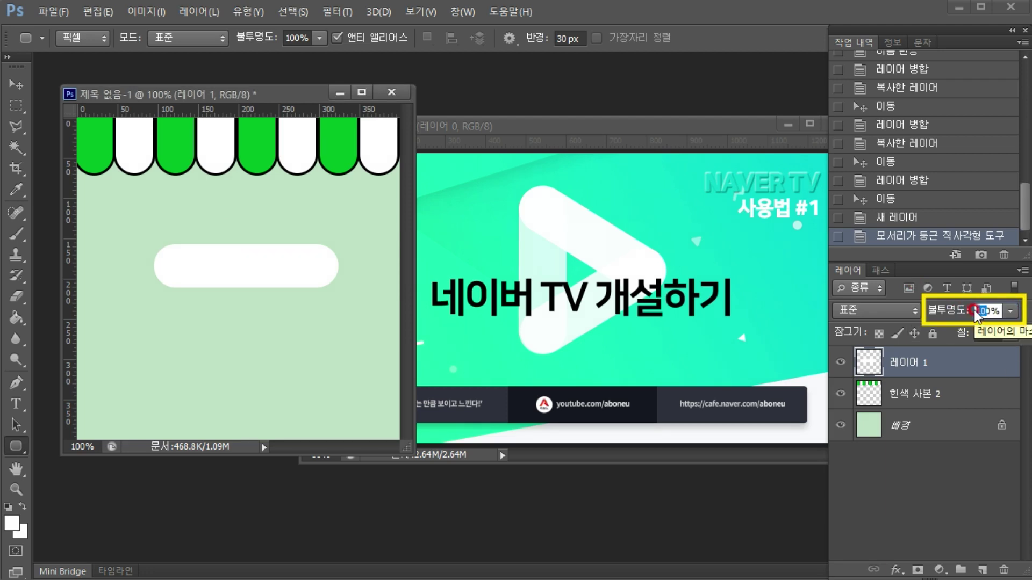
key(Return)
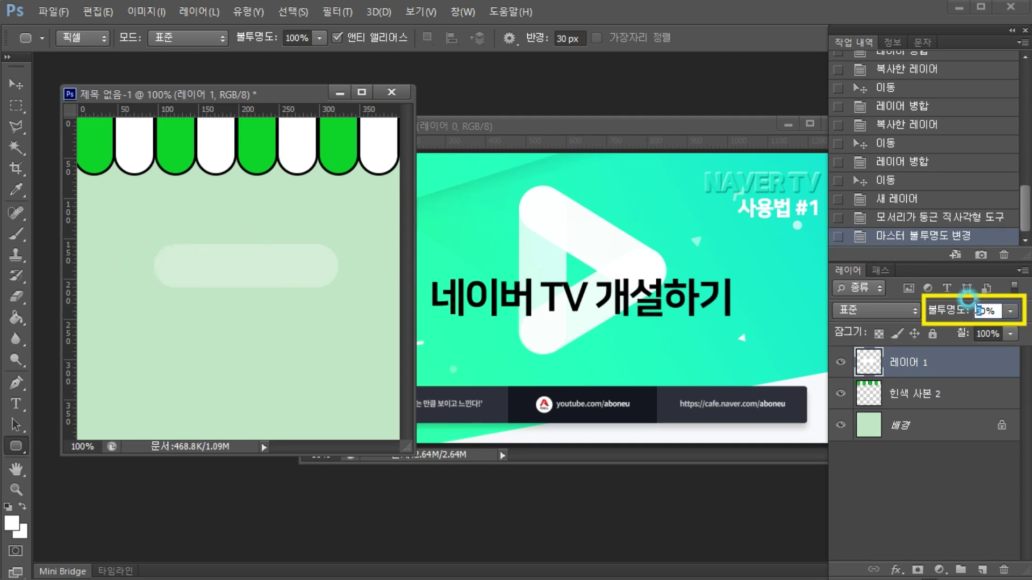
text(0)
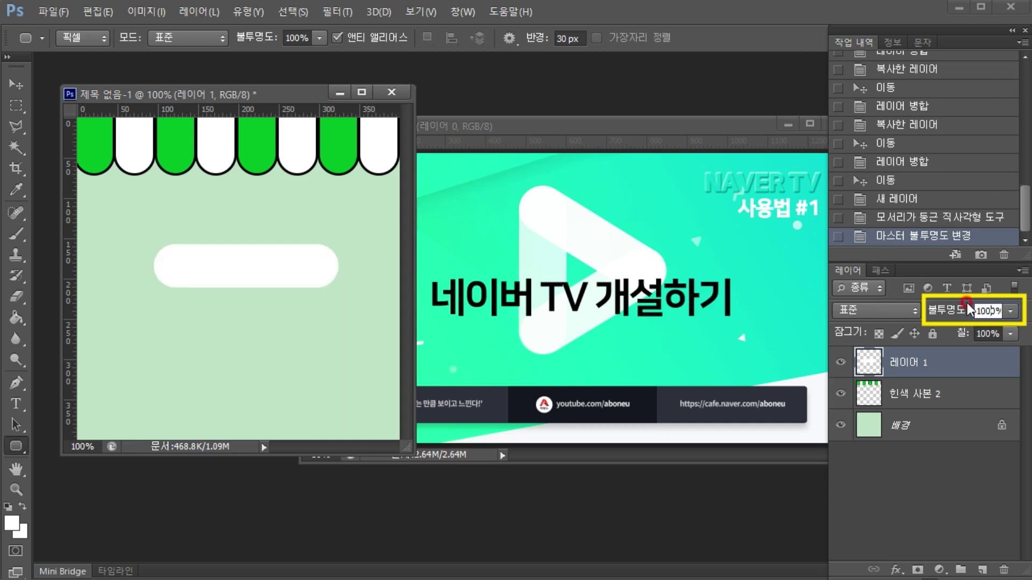
Step: Rotate the white rounded bar clockwise with Free Transform so it slopes diagonally down to the right
text(v)
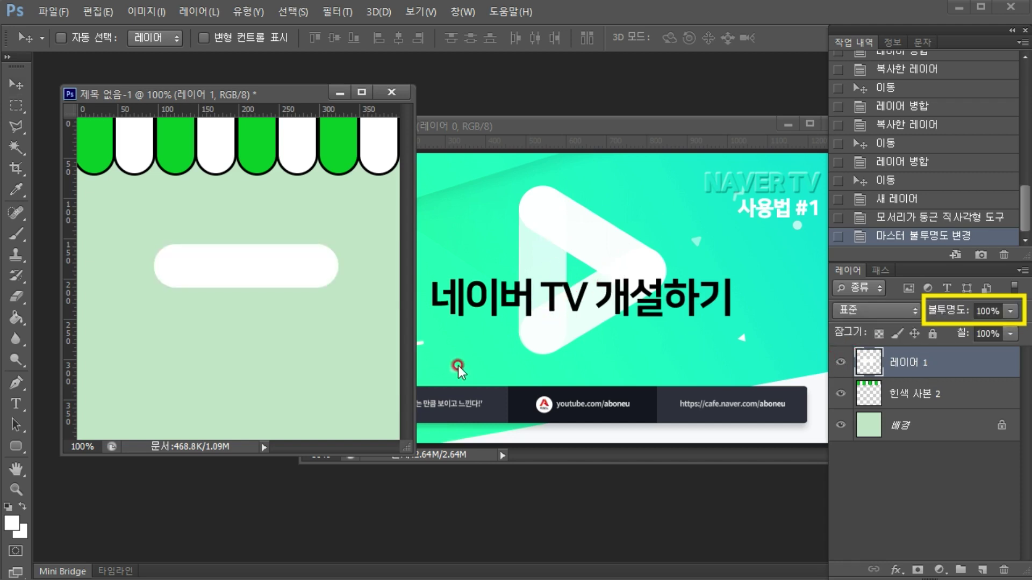
key(ctrl+t)
drag(322, 222, 332, 287)
key(v)
click(453, 245)
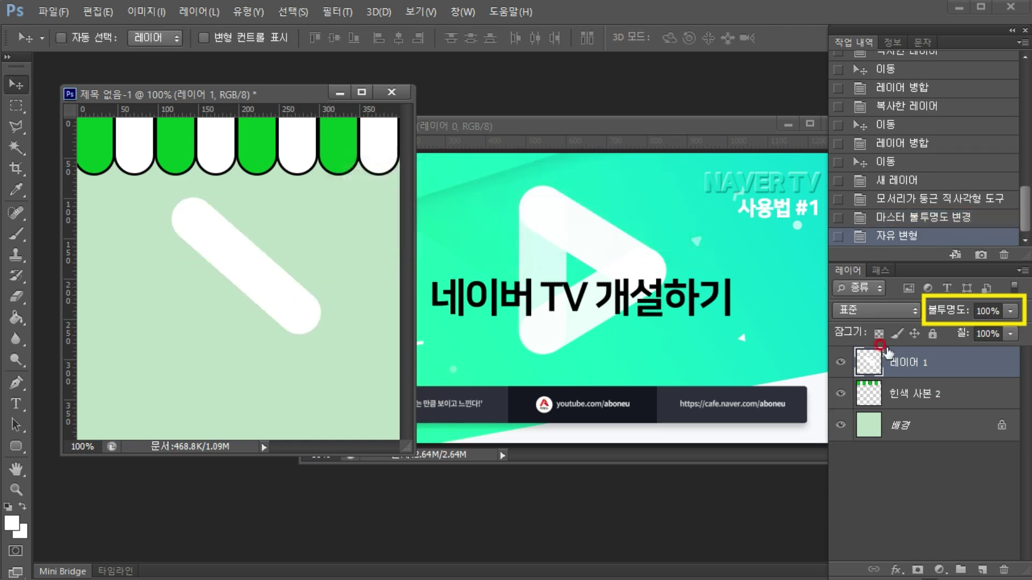
Step: Duplicate the diagonal white bar, move the copy below the original, and rotate it about -73.5° with Free Transform
key(ctrl+j)
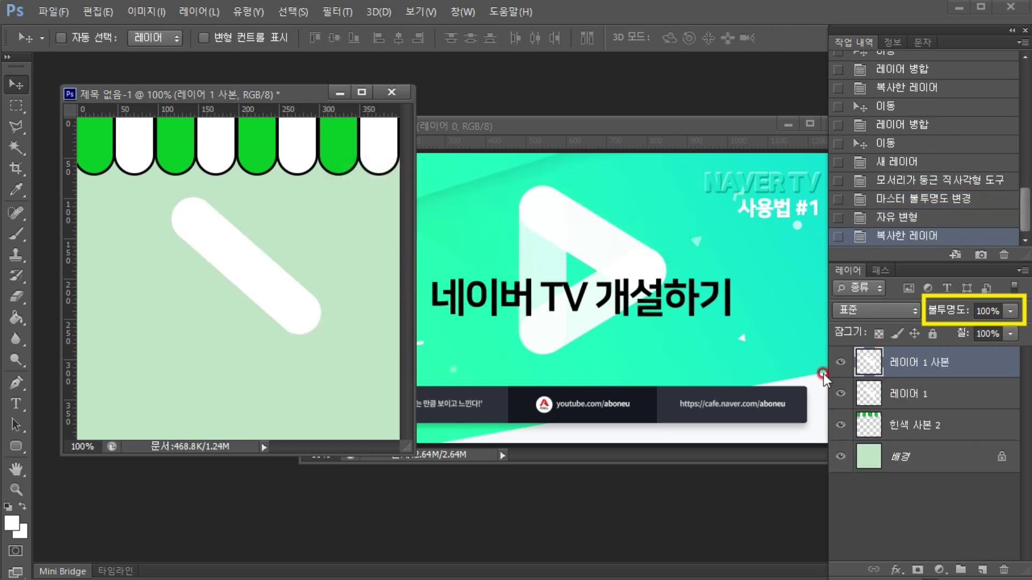
drag(263, 269, 237, 339)
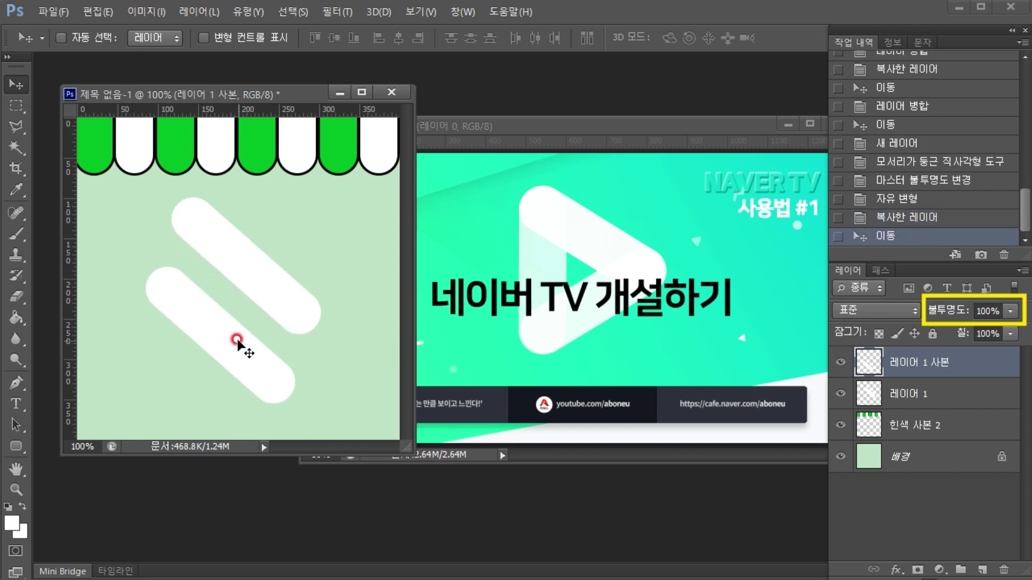
key(ctrl+t)
drag(200, 236, 122, 374)
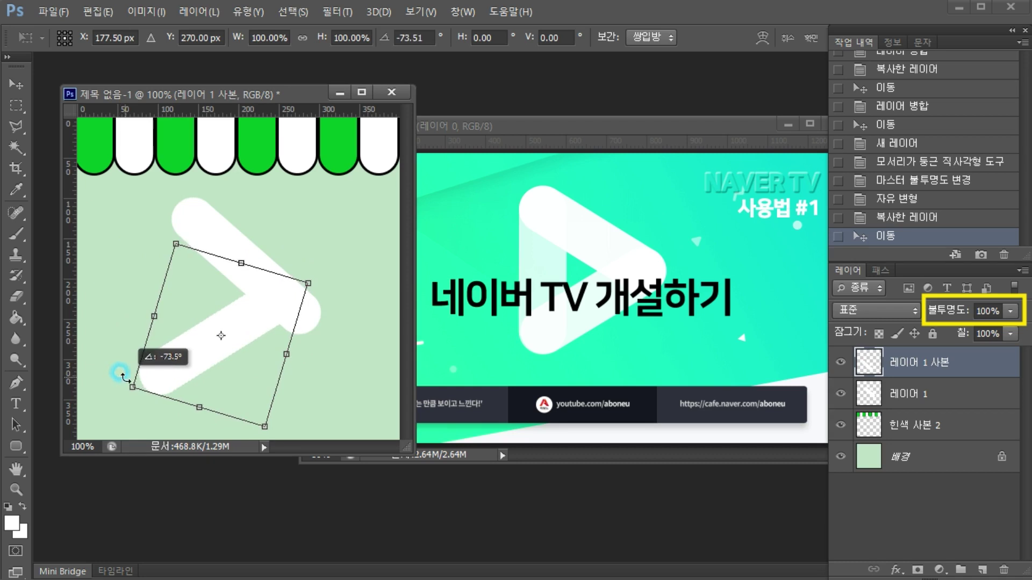
key(Return)
Step: Place the copied bar's layer beneath the original and shift the bar down-right so both form a right-pointing arrowhead
click(839, 361)
click(841, 363)
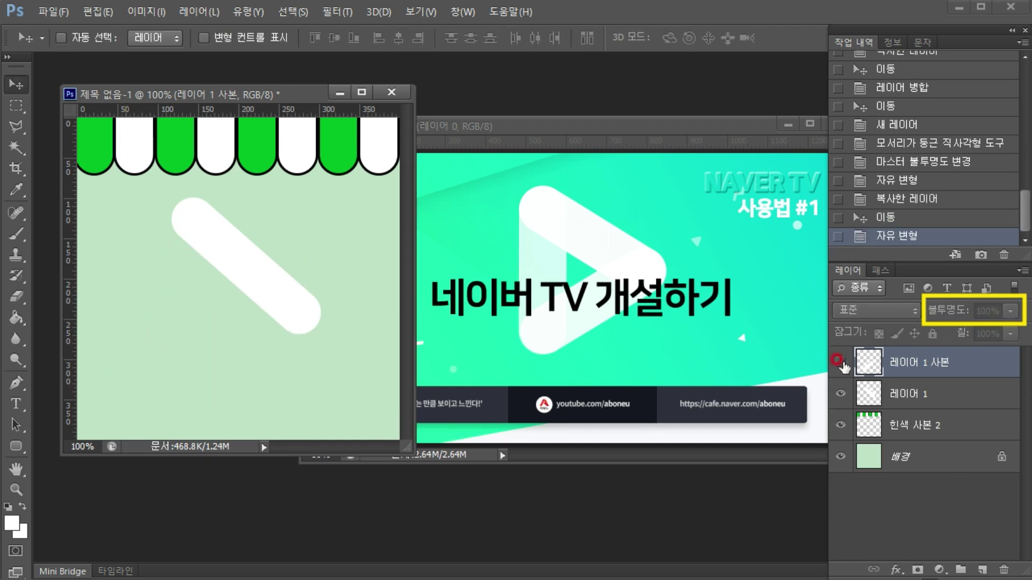
click(841, 363)
drag(937, 370, 943, 395)
drag(341, 360, 365, 384)
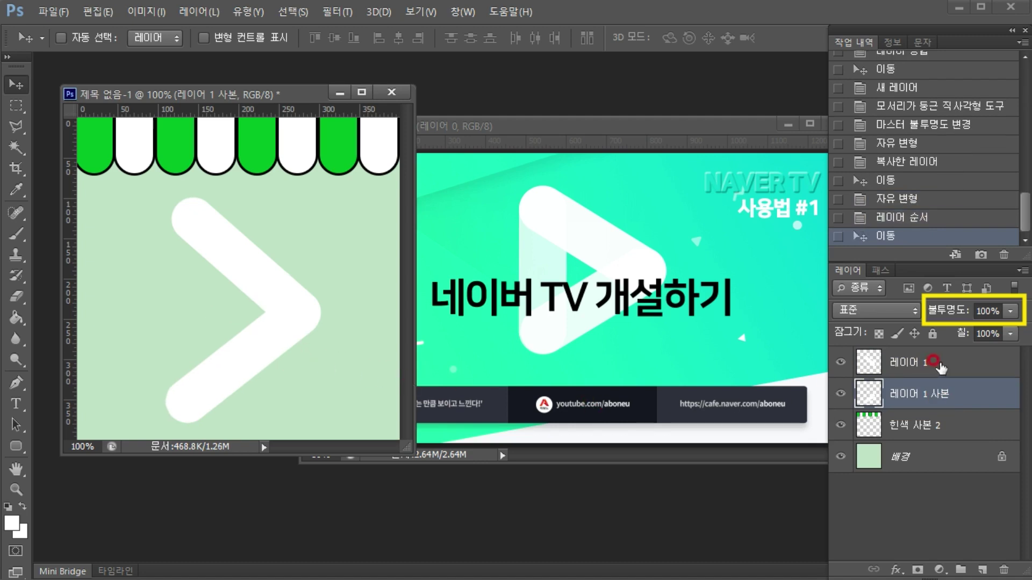
Step: Set the lower bar's layer opacity to 80%
click(959, 312)
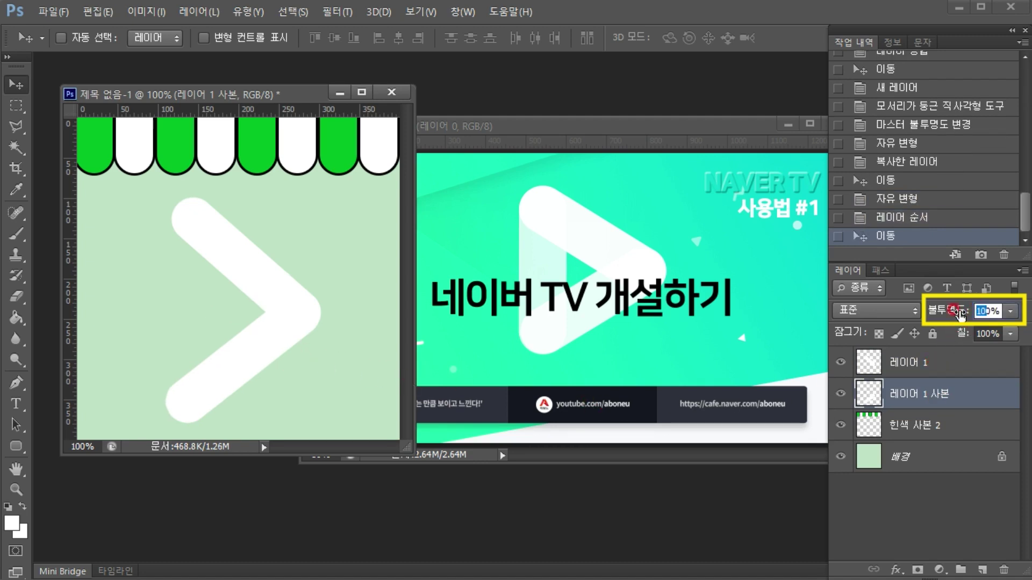
text(80)
key(Return)
Step: Toggle the lower bar's visibility to examine how the translucent bar overlaps the upper one
click(840, 394)
click(840, 394)
click(840, 394)
click(840, 394)
click(840, 394)
click(840, 394)
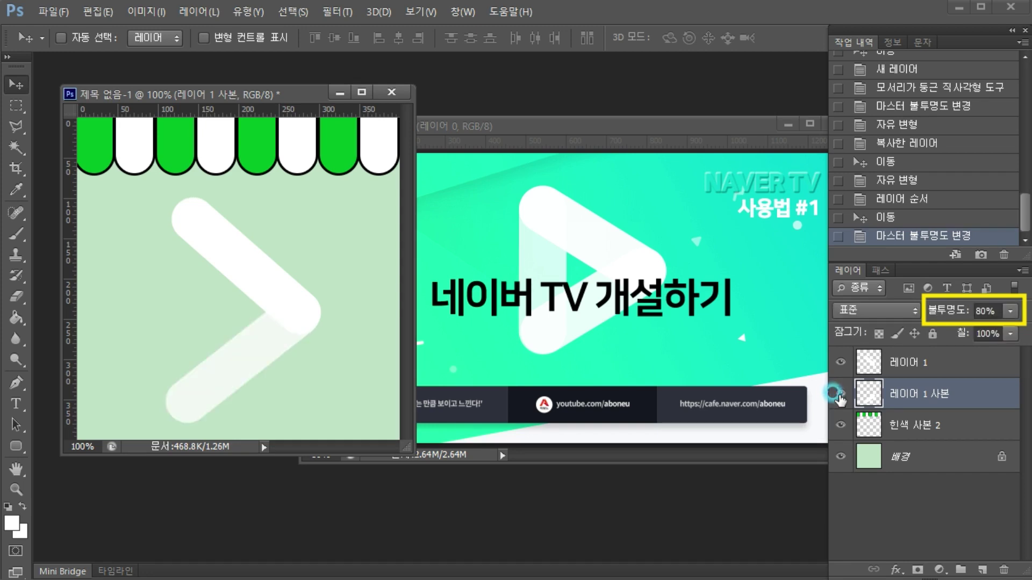
click(840, 394)
click(840, 395)
Step: Duplicate the 80% bar, rotate the copy to nearly vertical, and position it to close the triangle's left side
key(ctrl+j)
click(840, 394)
click(840, 394)
mouse_move(230, 352)
mouse_down()
mouse_move(185, 344)
mouse_move(179, 325)
mouse_up()
key(ctrl+t)
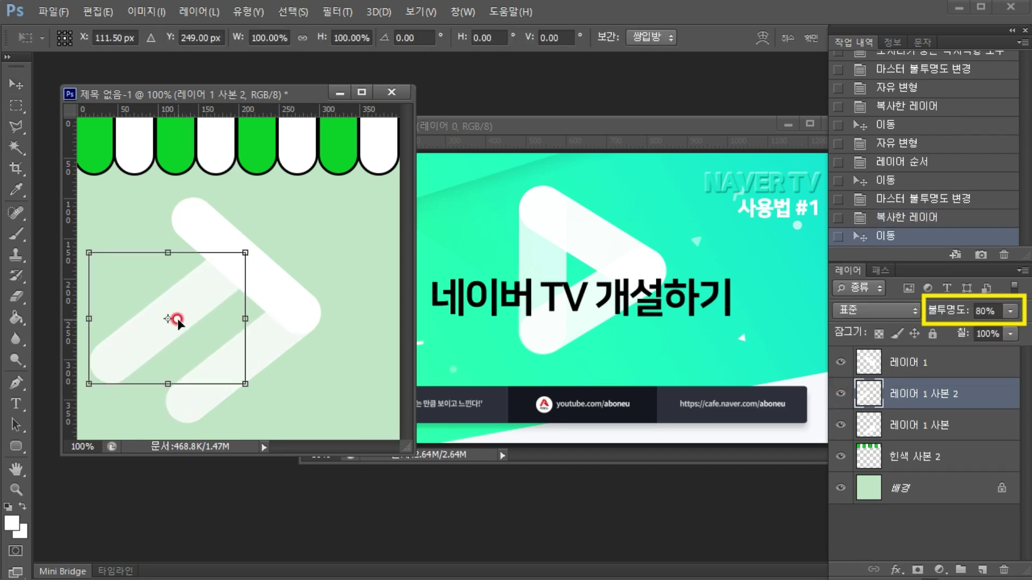
drag(65, 257, 115, 318)
click(22, 84)
click(454, 234)
mouse_move(185, 300)
mouse_down()
mouse_move(199, 302)
mouse_move(202, 285)
mouse_move(203, 295)
mouse_up()
Step: Move the vertical bar's layer below the lower diagonal bar's layer and set its opacity to 50%
mouse_move(948, 408)
mouse_down()
mouse_move(951, 396)
mouse_move(959, 435)
mouse_up()
click(982, 312)
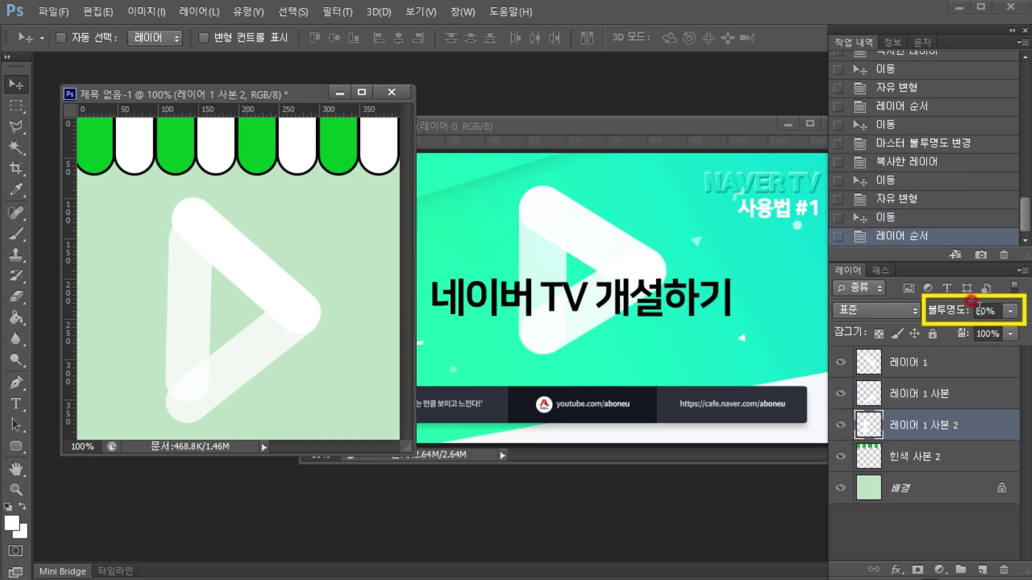
text(50)
key(Return)
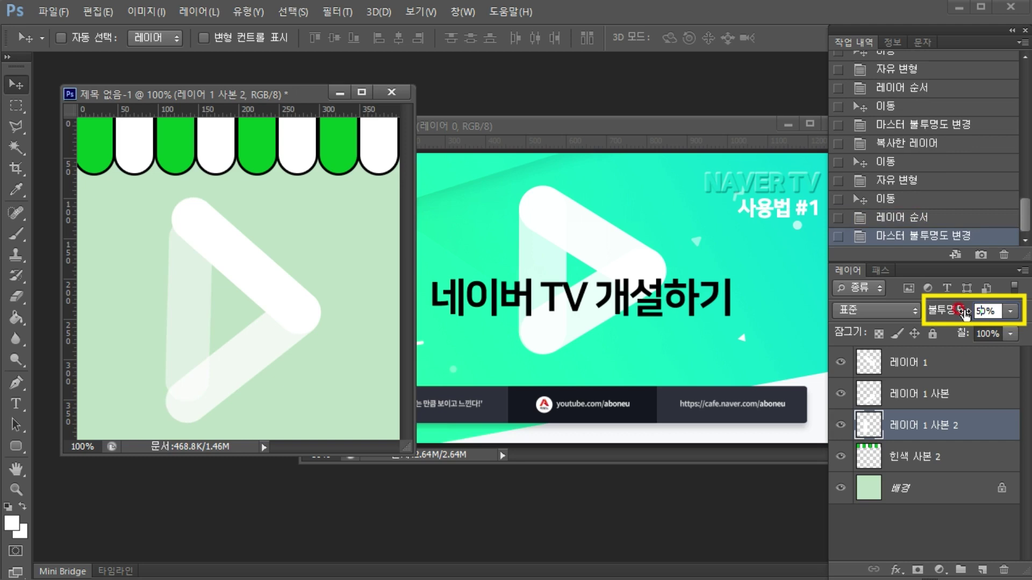
Step: Toggle the vertical bar's visibility to examine its overlap with the two diagonal bars
click(841, 425)
click(840, 425)
click(840, 425)
click(841, 425)
click(841, 425)
click(840, 425)
click(840, 425)
click(841, 426)
Step: Rotate the upper diagonal bar on layer 레이어 1 by -4.37° with Free Transform and apply it
click(914, 363)
key(ctrl+t)
drag(170, 181, 164, 187)
click(21, 88)
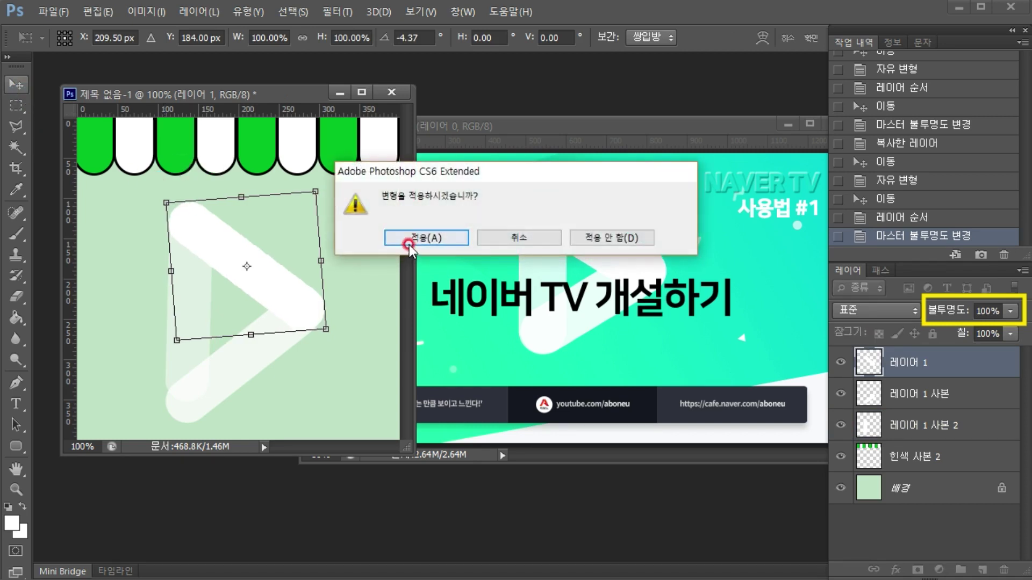
click(409, 239)
Step: Rotate the lower diagonal bar by 4.39° with Free Transform and move it up to align with the triangle's corners
ctrl+click(263, 346)
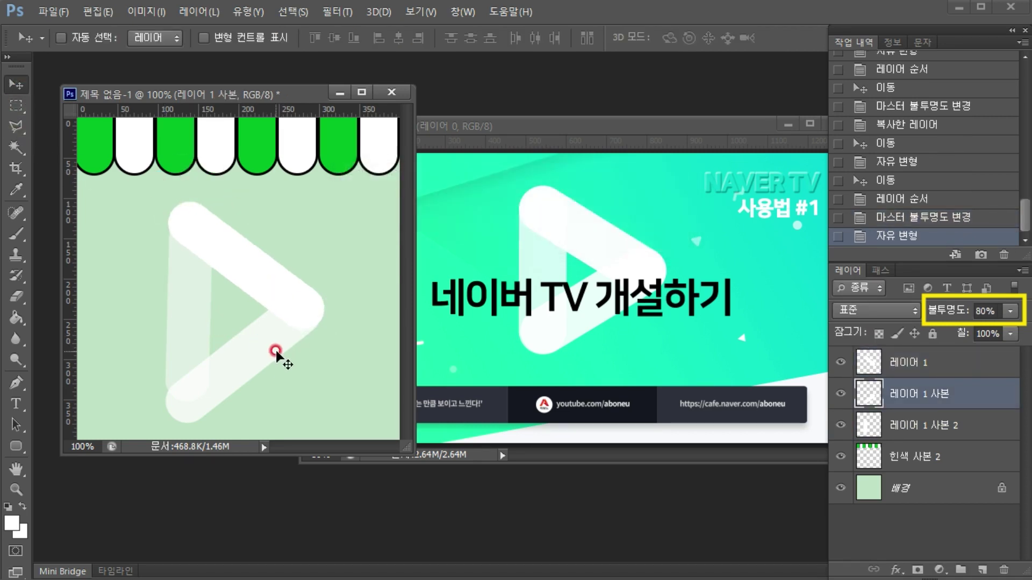
key(ctrl+t)
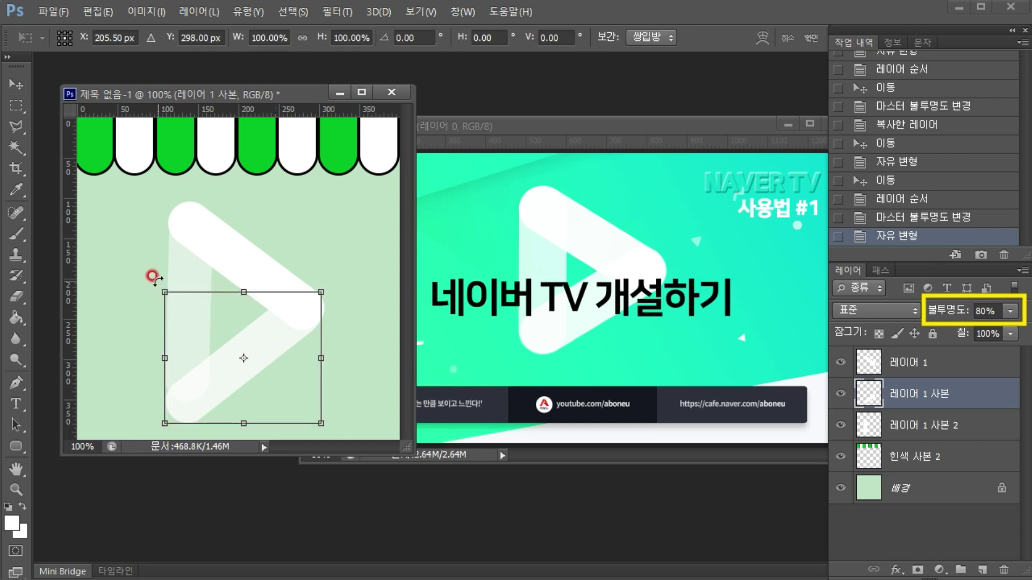
drag(153, 276, 166, 272)
click(16, 84)
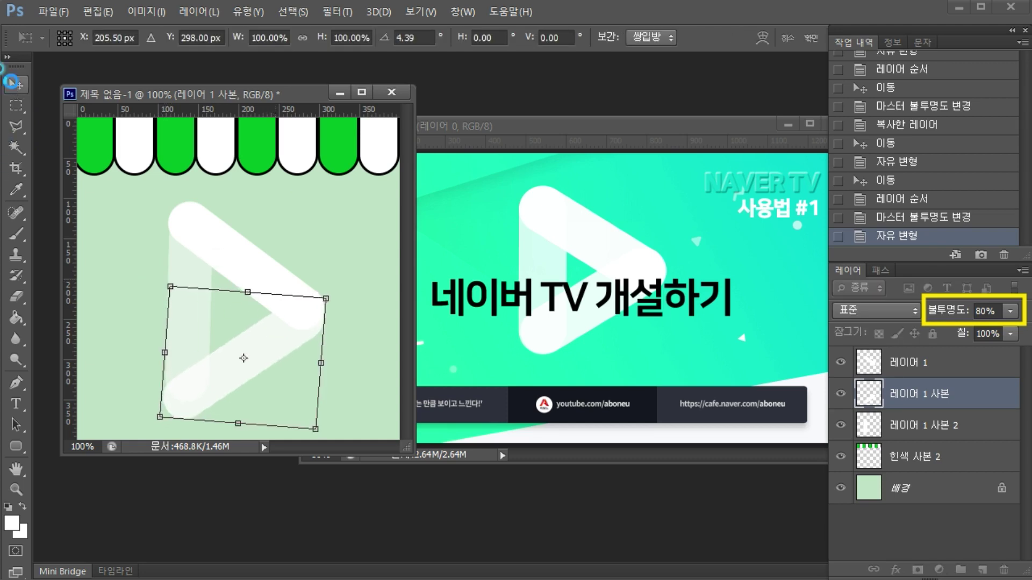
click(429, 237)
drag(276, 359, 276, 341)
Step: Review the available shape and fill tools, and switch to the Gradient tool
click(16, 446)
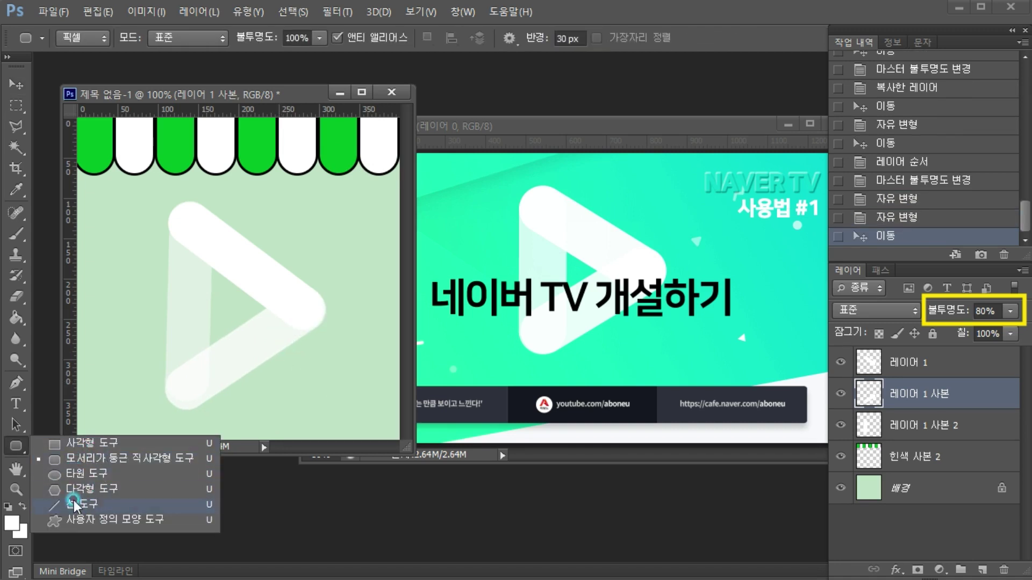
click(27, 446)
click(16, 319)
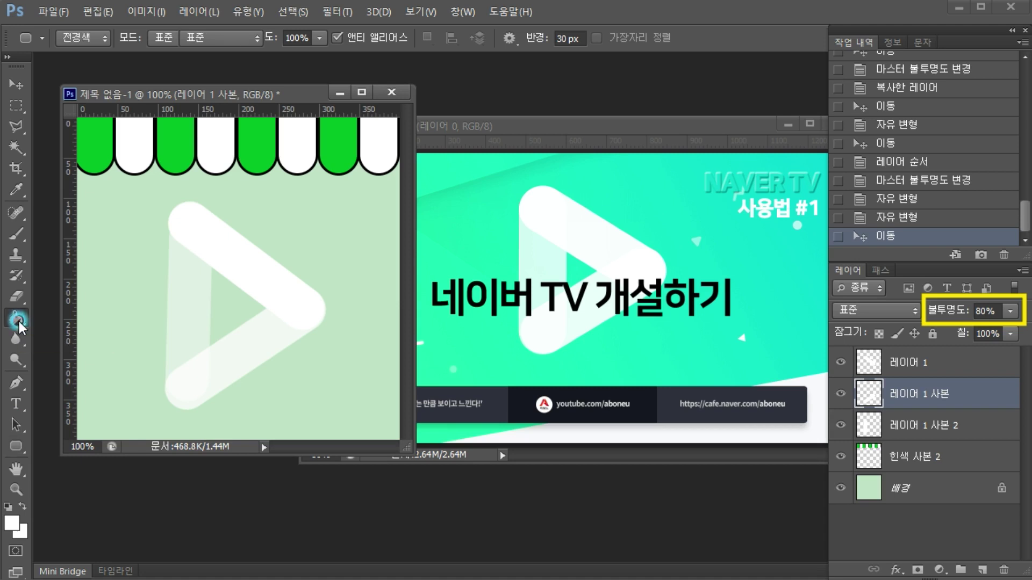
click(75, 330)
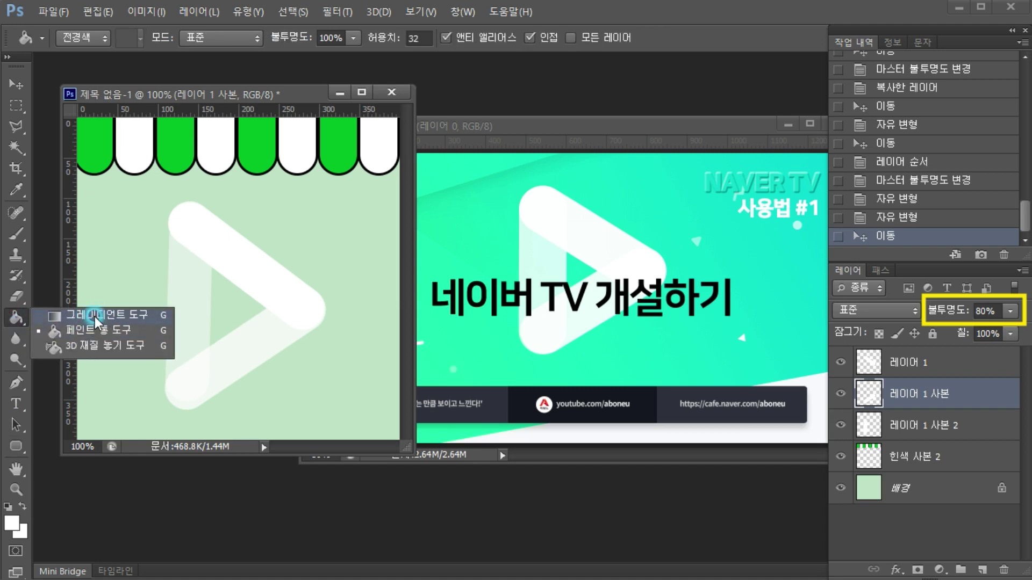
click(94, 316)
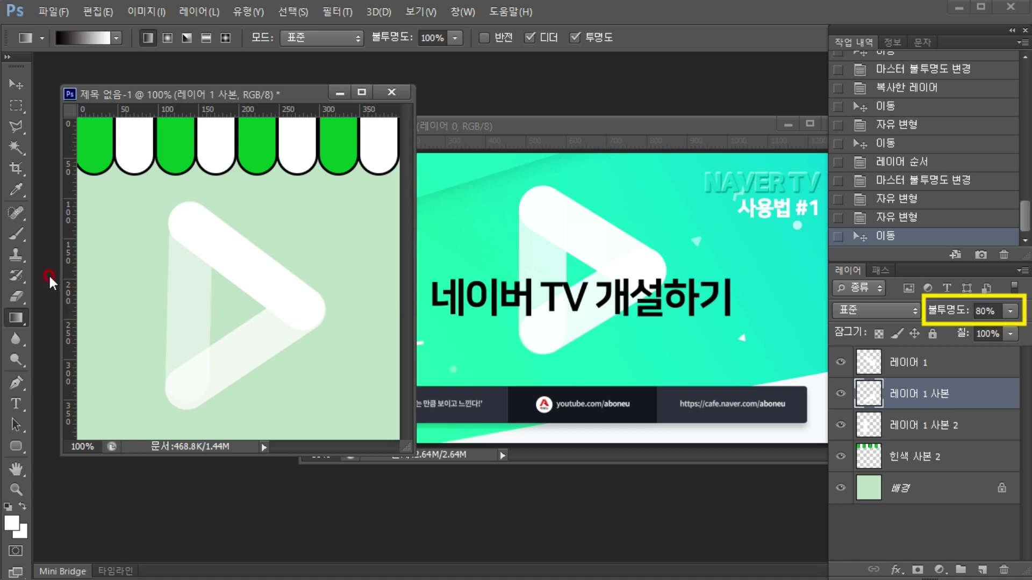